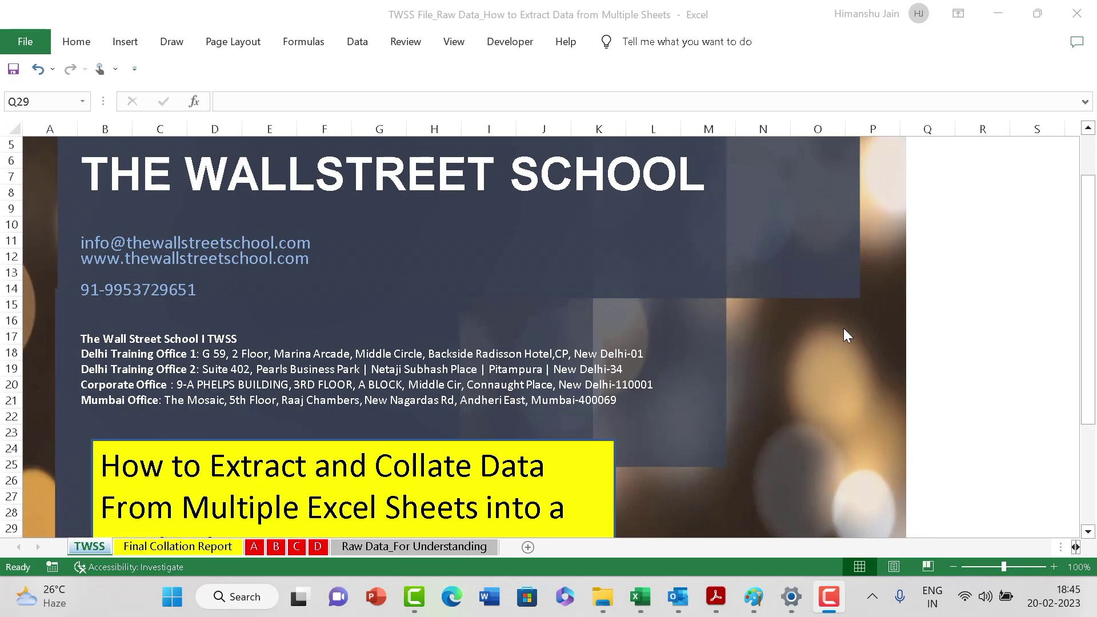
Read through the TWSS cover sheet down to the title about collating data with the Indirect formula.
{"action": "scroll", "coordinate": [844, 334], "scroll_direction": "down", "scroll_amount": 1}
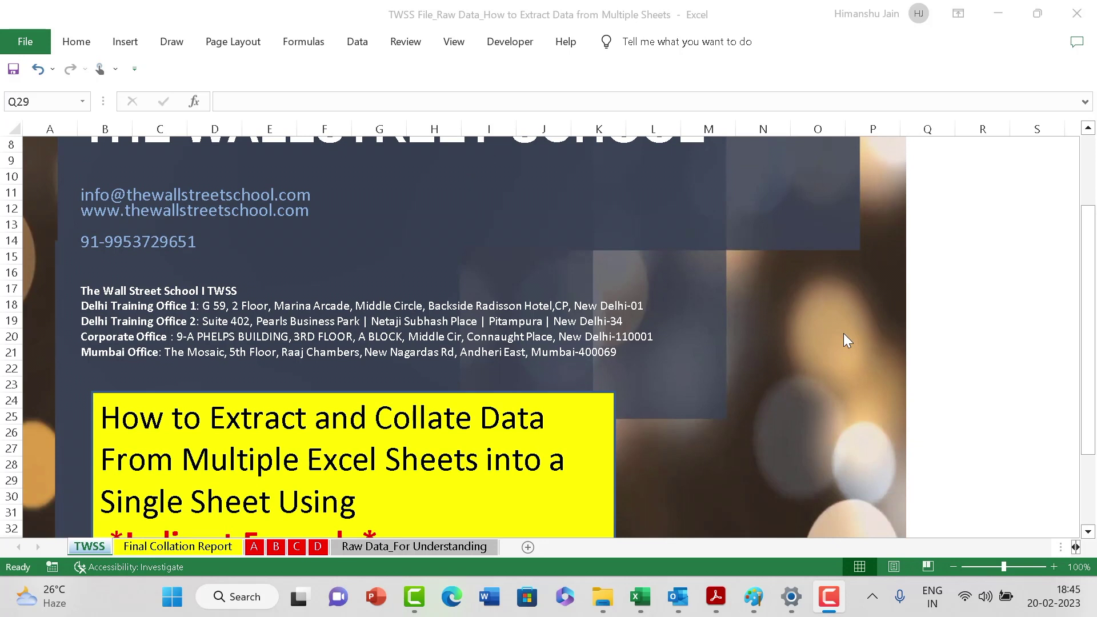
{"action": "scroll", "coordinate": [840, 336], "scroll_direction": "down", "scroll_amount": 1}
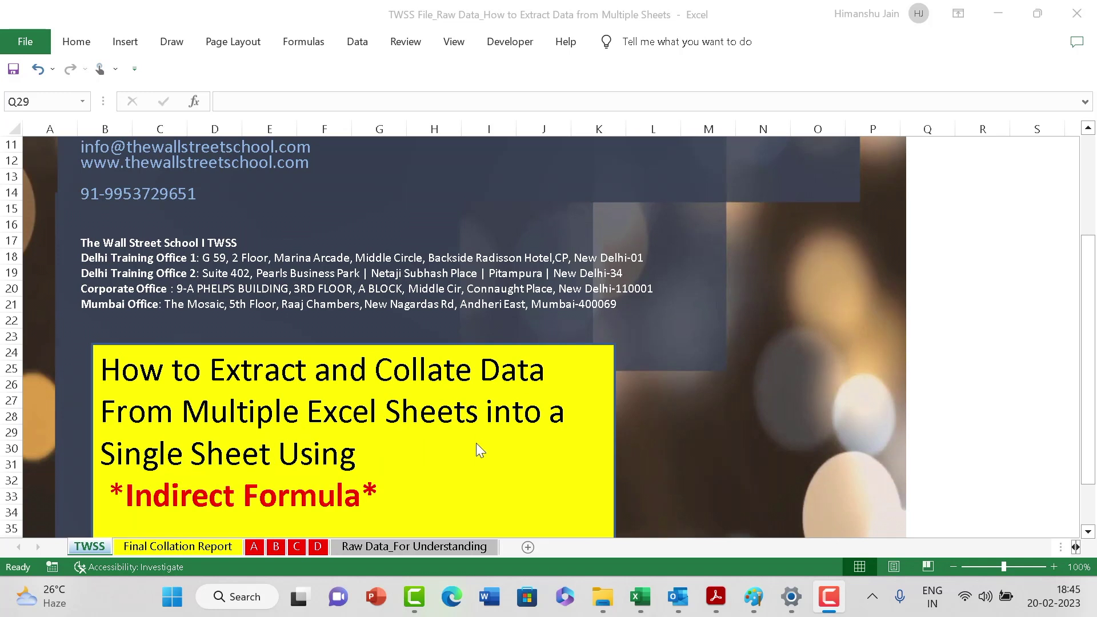
{"action": "scroll", "coordinate": [476, 444], "scroll_direction": "down", "scroll_amount": 1}
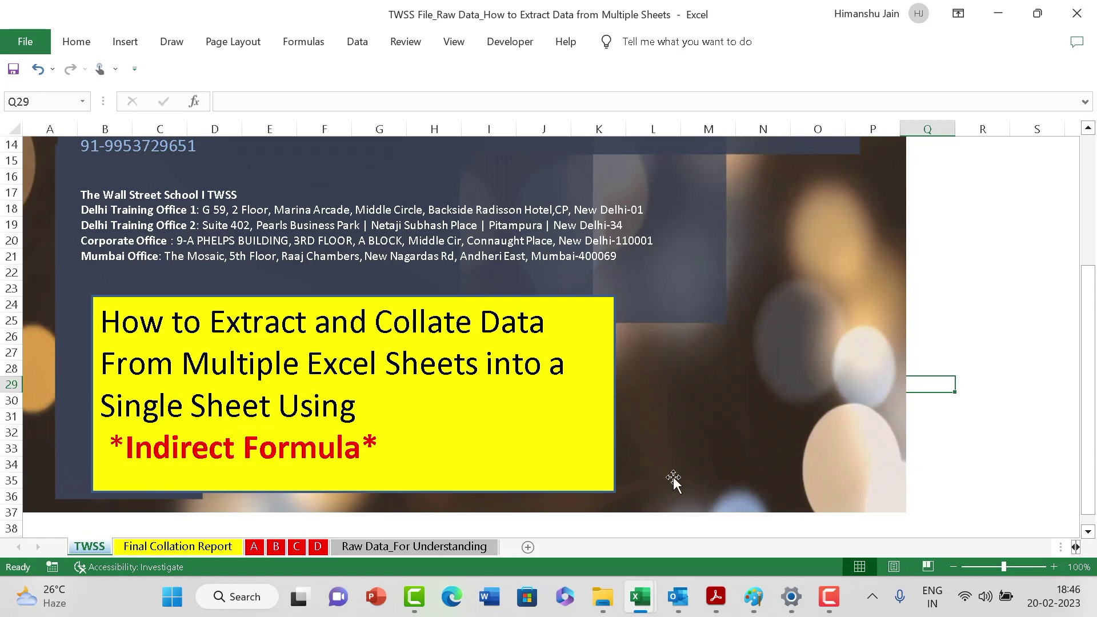
{"action": "left_click", "coordinate": [967, 461]}
{"action": "scroll", "coordinate": [923, 439], "scroll_direction": "down", "scroll_amount": 1}
{"action": "left_click", "coordinate": [328, 482]}
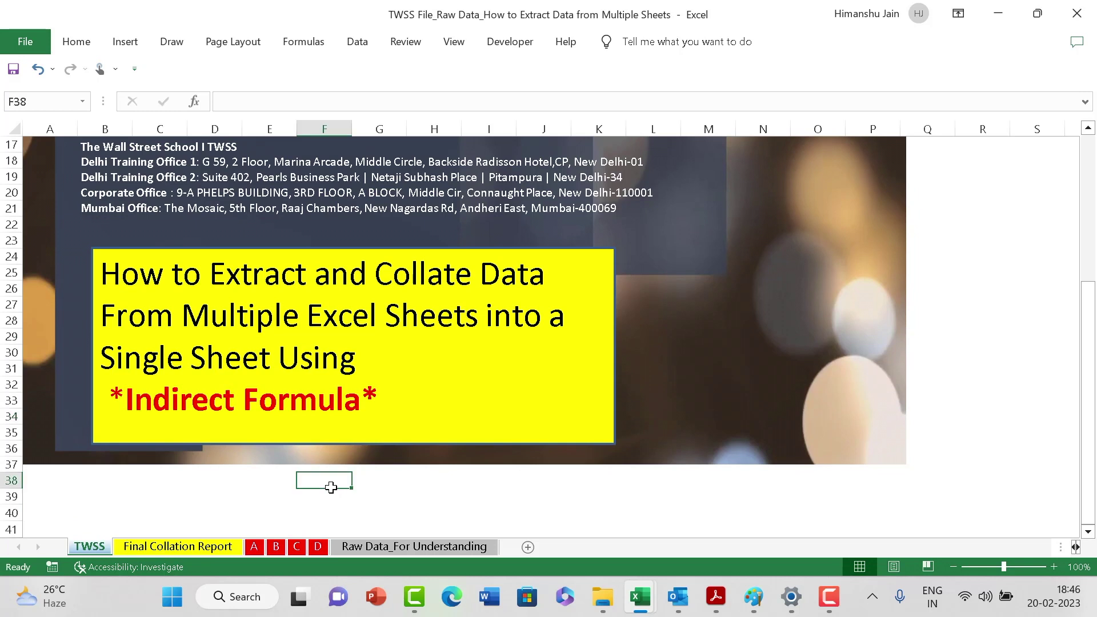
{"action": "left_click", "coordinate": [600, 482]}
Open sheet A and examine the employee name header, the salary components and the exemption rows.
{"action": "left_click", "coordinate": [255, 547]}
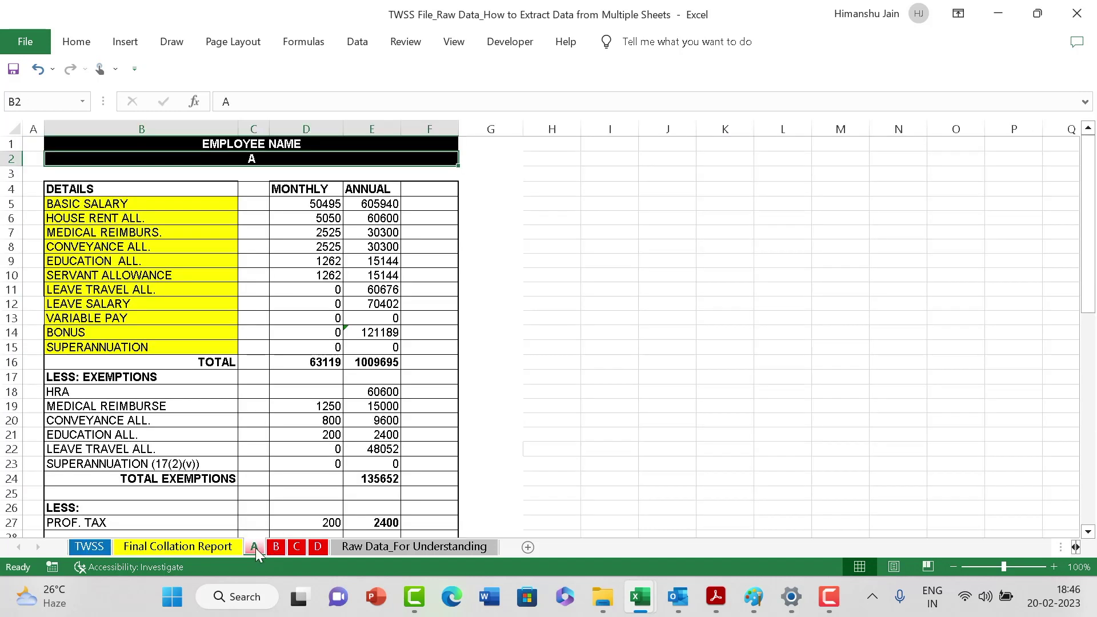
{"action": "left_click", "coordinate": [540, 332]}
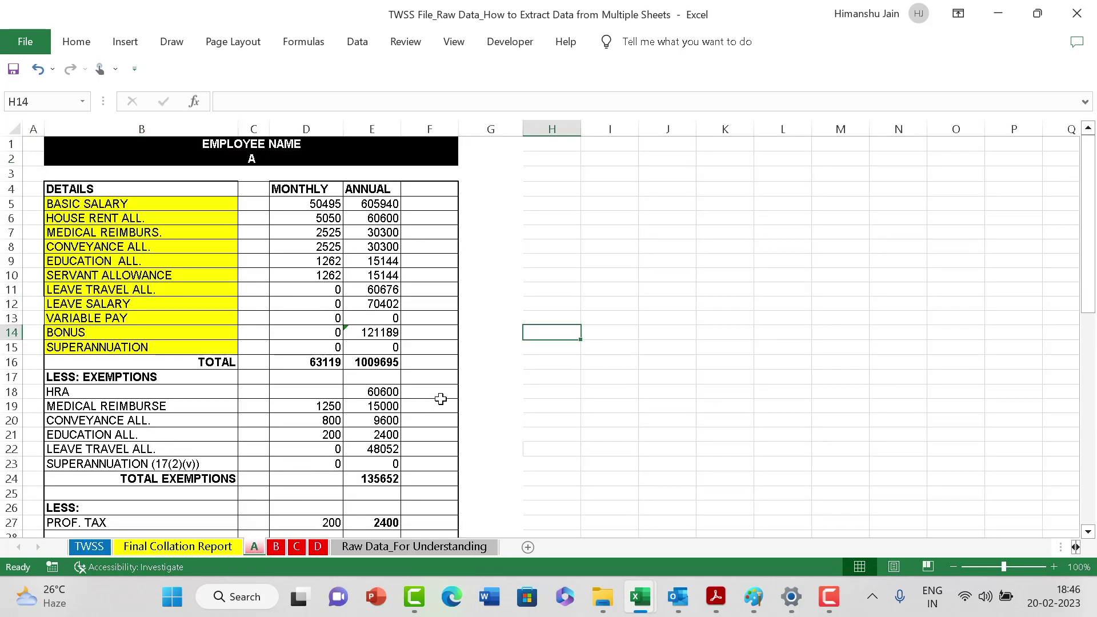
{"action": "left_click", "coordinate": [583, 377]}
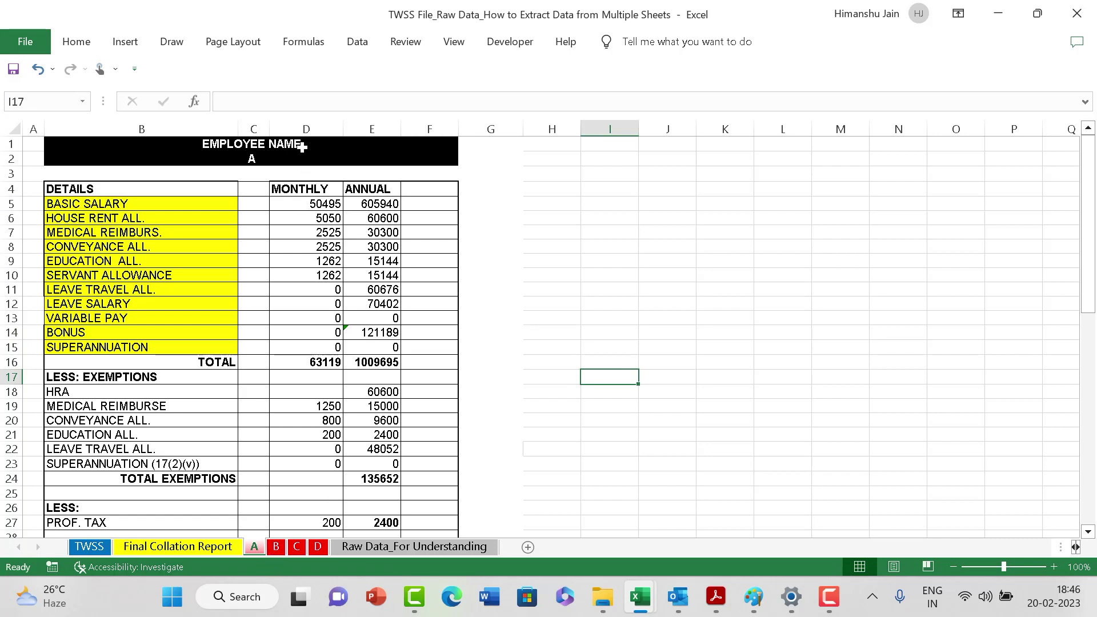
{"action": "left_click", "coordinate": [285, 161]}
{"action": "left_click", "coordinate": [177, 246]}
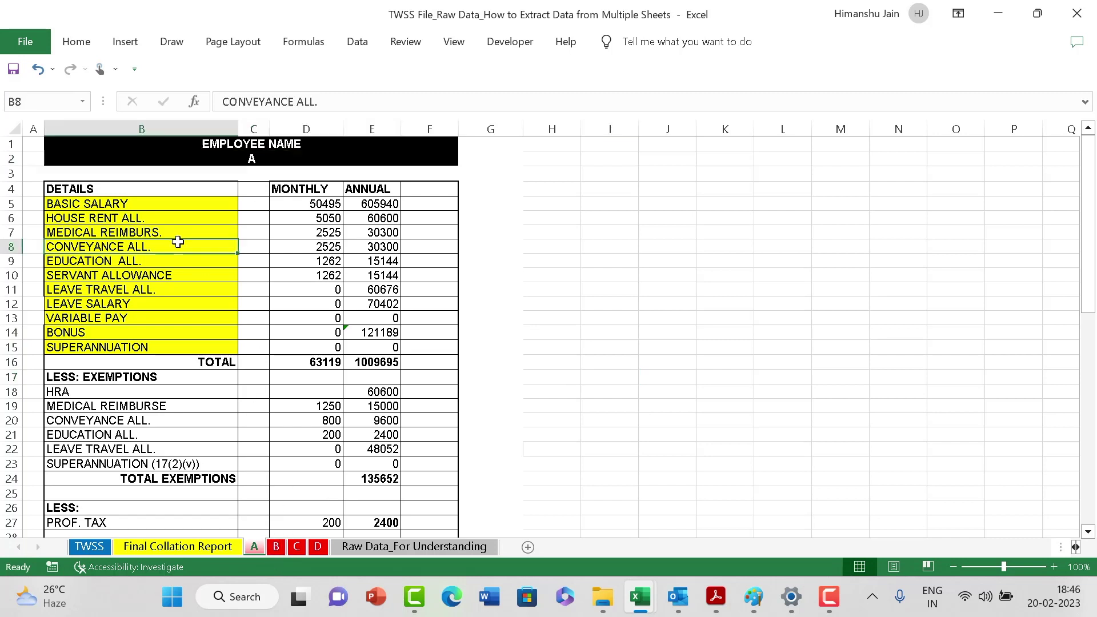
{"action": "left_click_drag", "start_coordinate": [117, 204], "coordinate": [326, 462]}
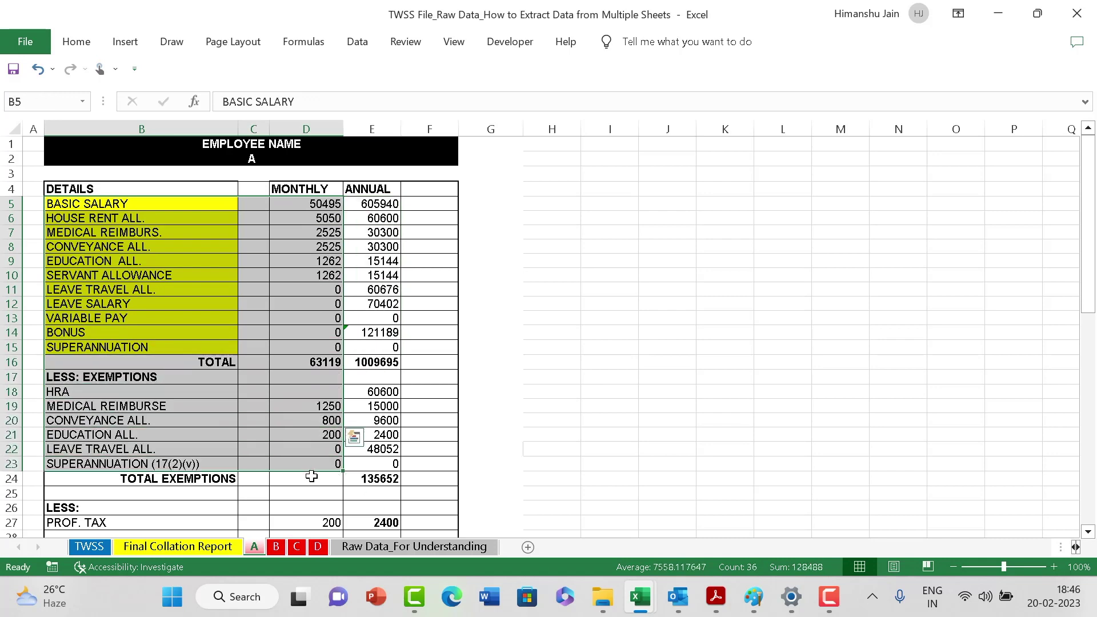
{"action": "scroll", "coordinate": [311, 480], "scroll_direction": "down", "scroll_amount": 6}
Open sheet B and examine its salary details from the DETAILS header down to the deductions.
{"action": "left_click", "coordinate": [274, 547]}
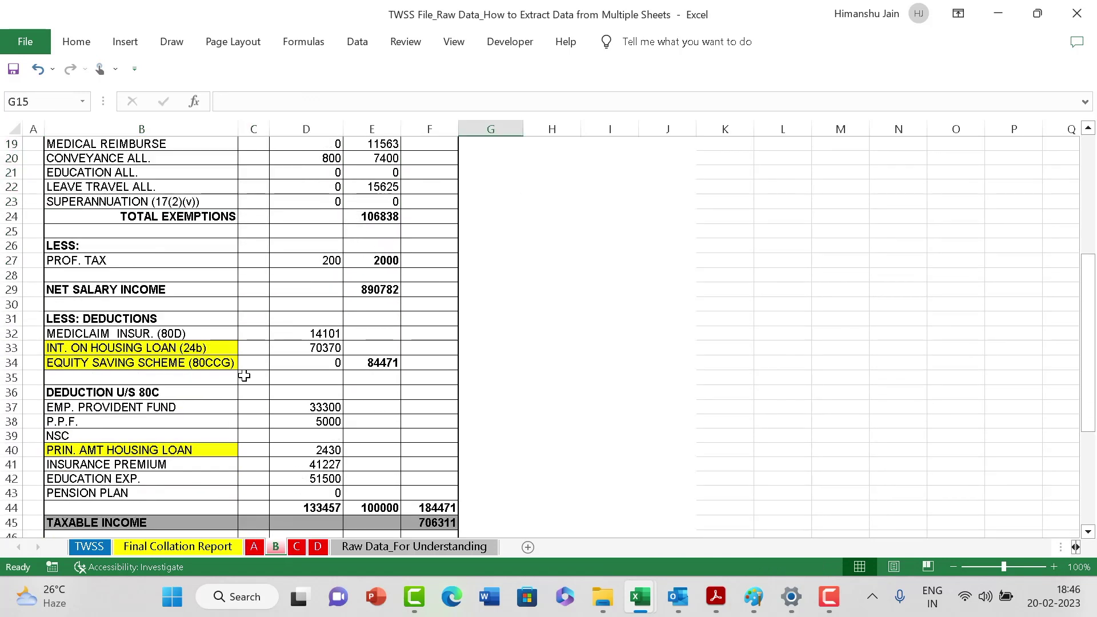
{"action": "scroll", "coordinate": [259, 242], "scroll_direction": "up", "scroll_amount": 6}
{"action": "left_click_drag", "start_coordinate": [278, 207], "coordinate": [280, 220]}
{"action": "left_click_drag", "start_coordinate": [77, 192], "coordinate": [404, 437]}
{"action": "scroll", "coordinate": [371, 451], "scroll_direction": "down", "scroll_amount": 1}
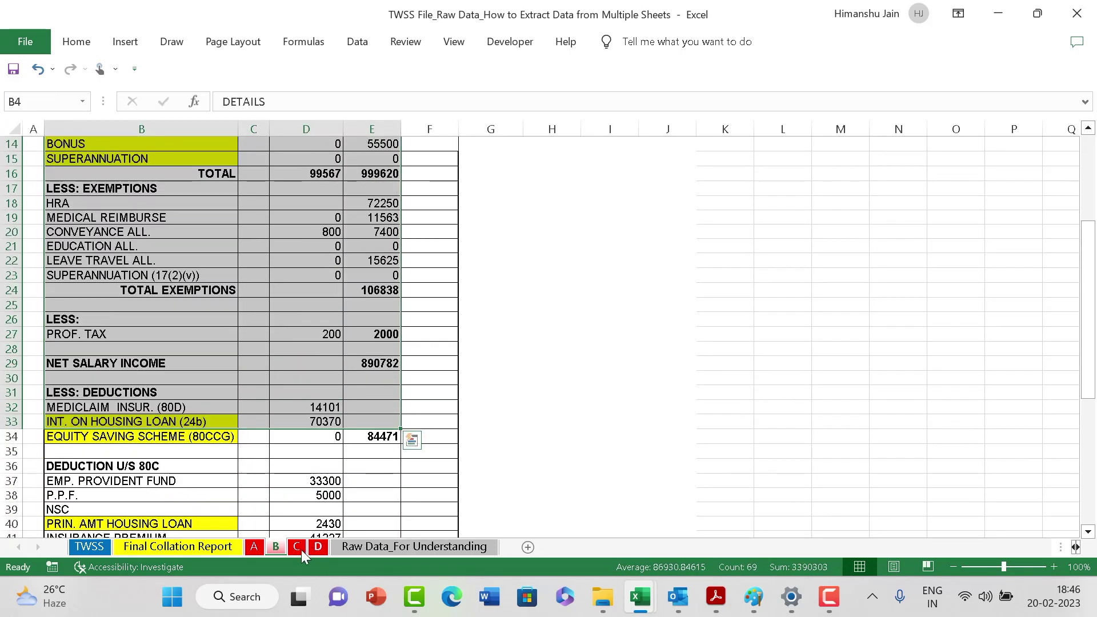
Open sheet C and examine its salary details, exemptions and deductions through to taxable income.
{"action": "left_click", "coordinate": [297, 547]}
{"action": "scroll", "coordinate": [245, 234], "scroll_direction": "up", "scroll_amount": 19}
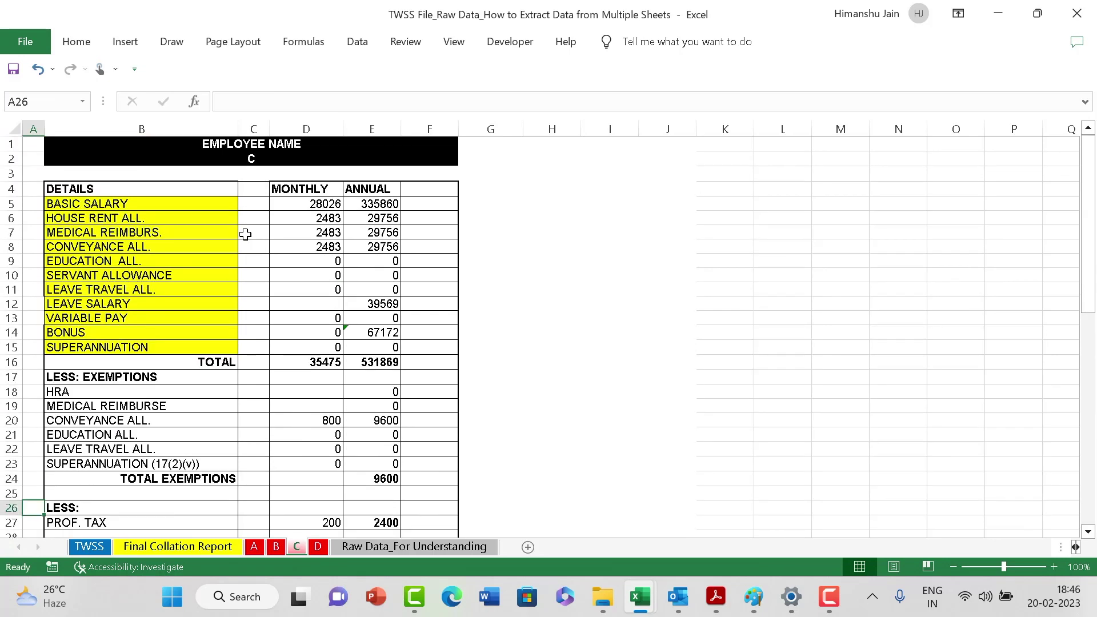
{"action": "left_click_drag", "start_coordinate": [83, 193], "coordinate": [362, 507]}
{"action": "scroll", "coordinate": [371, 492], "scroll_direction": "down", "scroll_amount": 6}
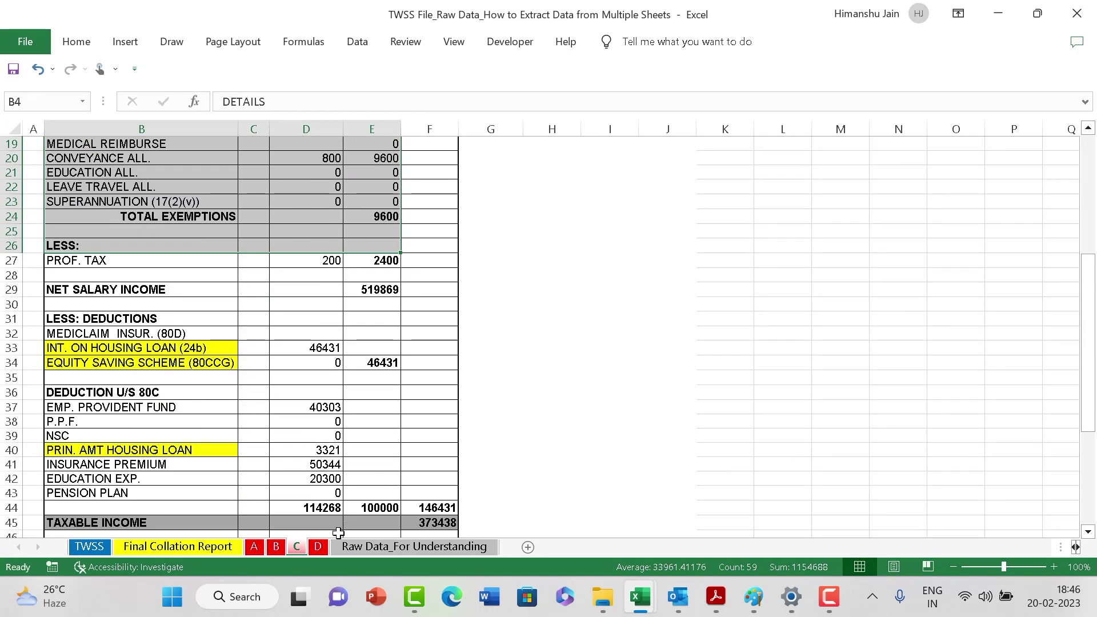
Open sheet D and examine its monthly and annual salary details from the DETAILS header downward.
{"action": "left_click", "coordinate": [319, 552]}
{"action": "scroll", "coordinate": [289, 269], "scroll_direction": "up", "scroll_amount": 12}
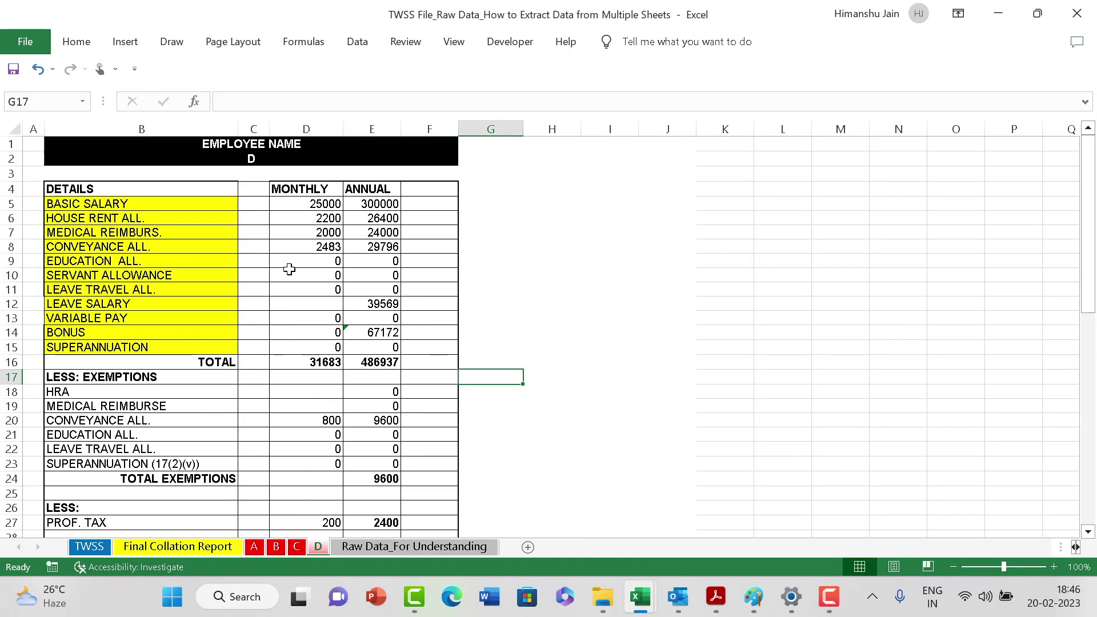
{"action": "left_click_drag", "start_coordinate": [86, 188], "coordinate": [381, 478]}
{"action": "scroll", "coordinate": [381, 479], "scroll_direction": "up", "scroll_amount": 3}
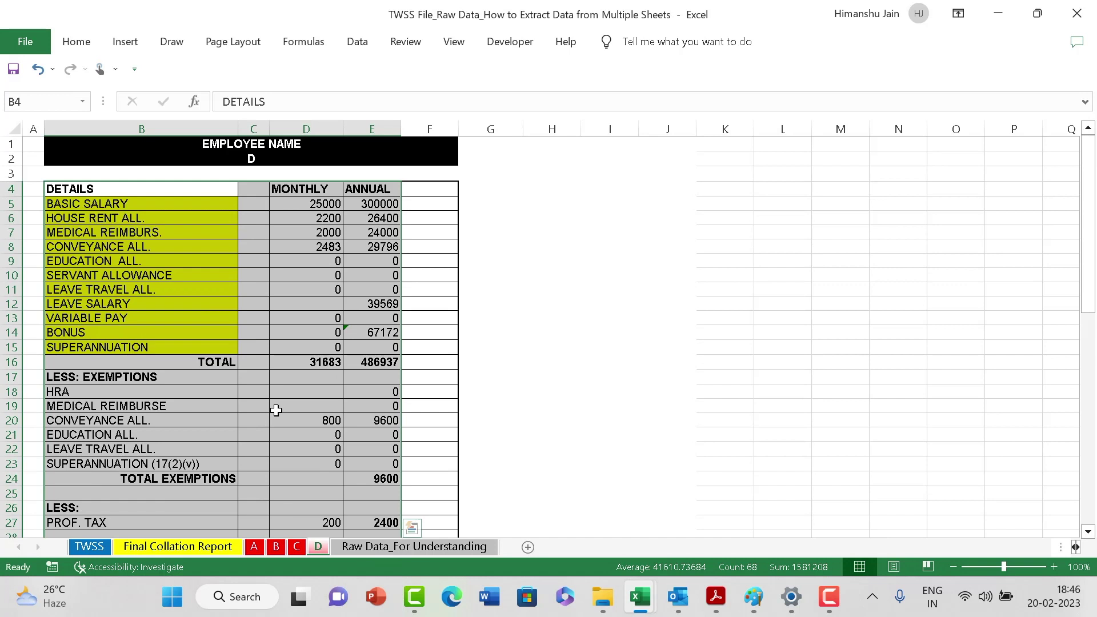
Return to sheet A and compare its table layout, from the employee name header downward, with sheet B.
{"action": "left_click", "coordinate": [253, 547]}
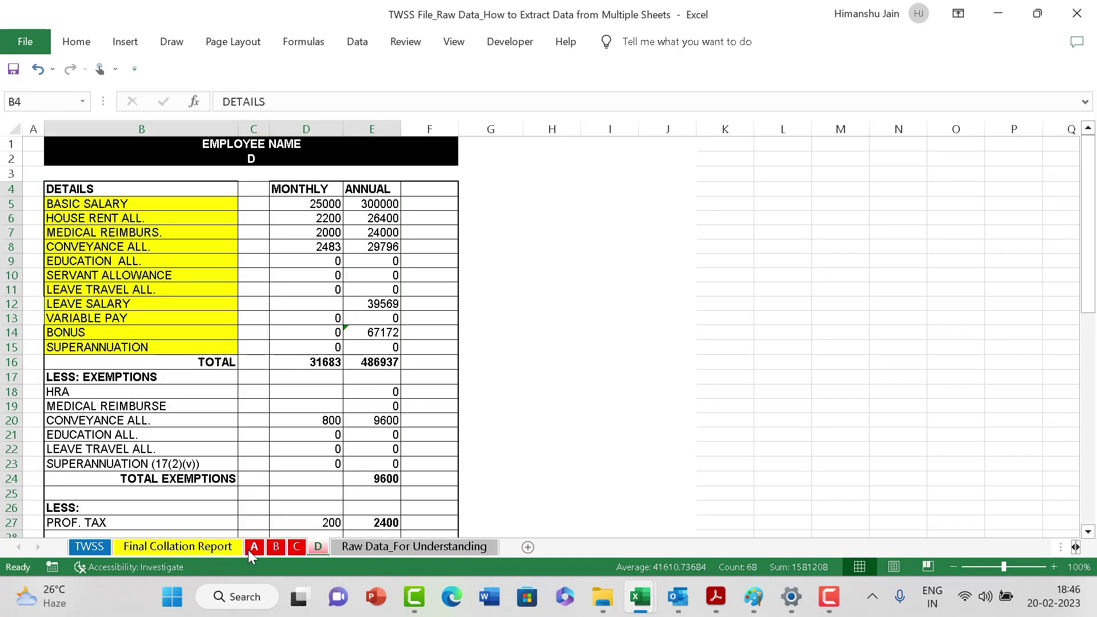
{"action": "scroll", "coordinate": [265, 254], "scroll_direction": "up", "scroll_amount": 6}
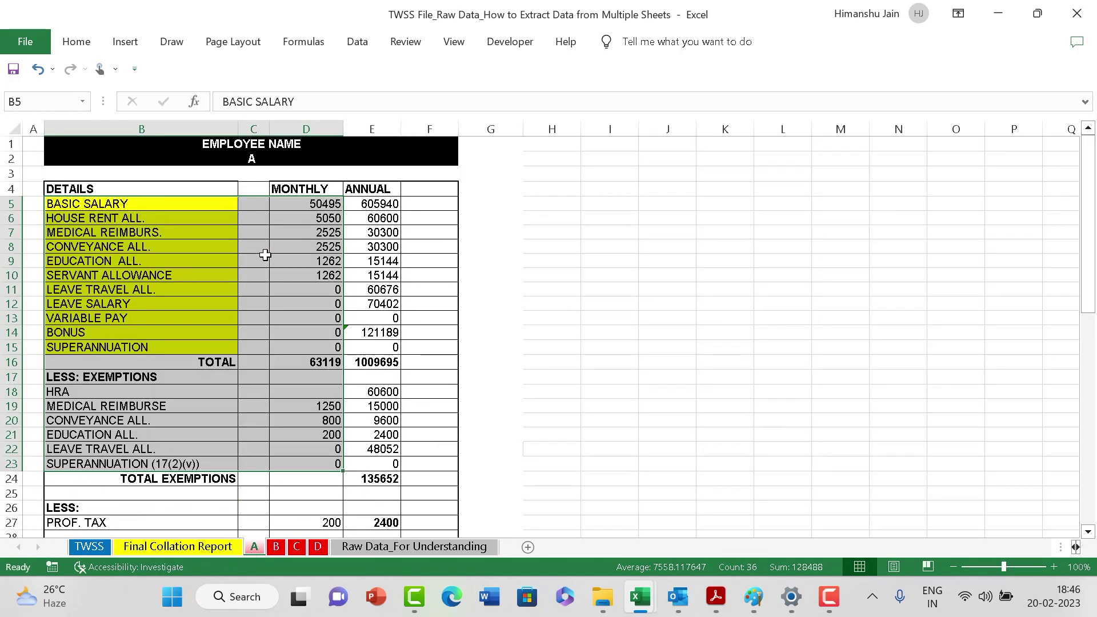
{"action": "left_click", "coordinate": [260, 249]}
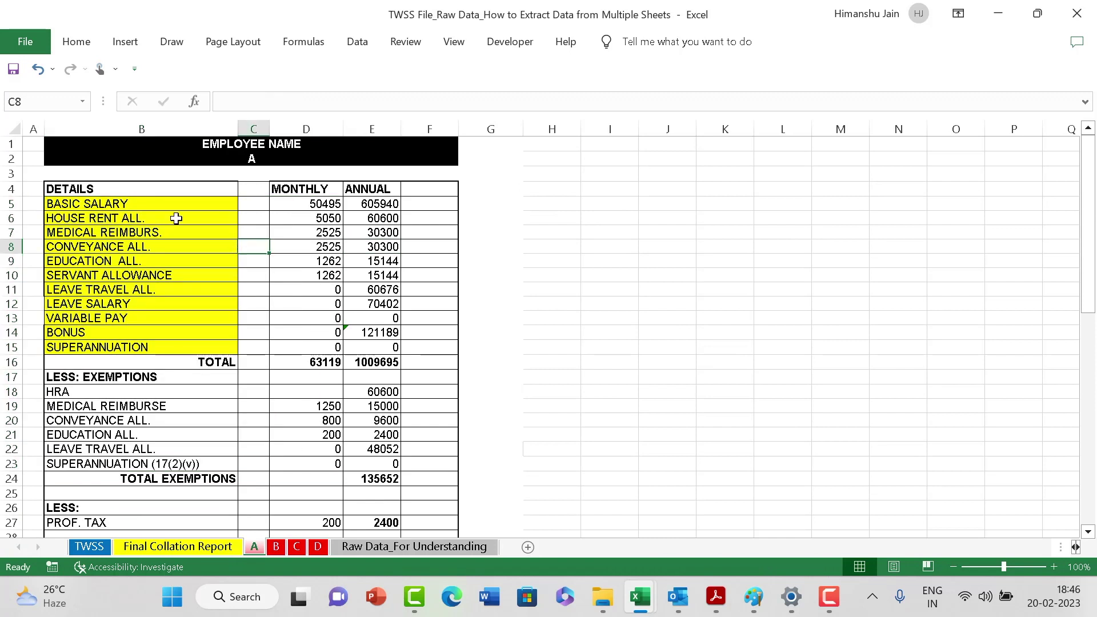
{"action": "left_click_drag", "start_coordinate": [96, 139], "coordinate": [278, 498]}
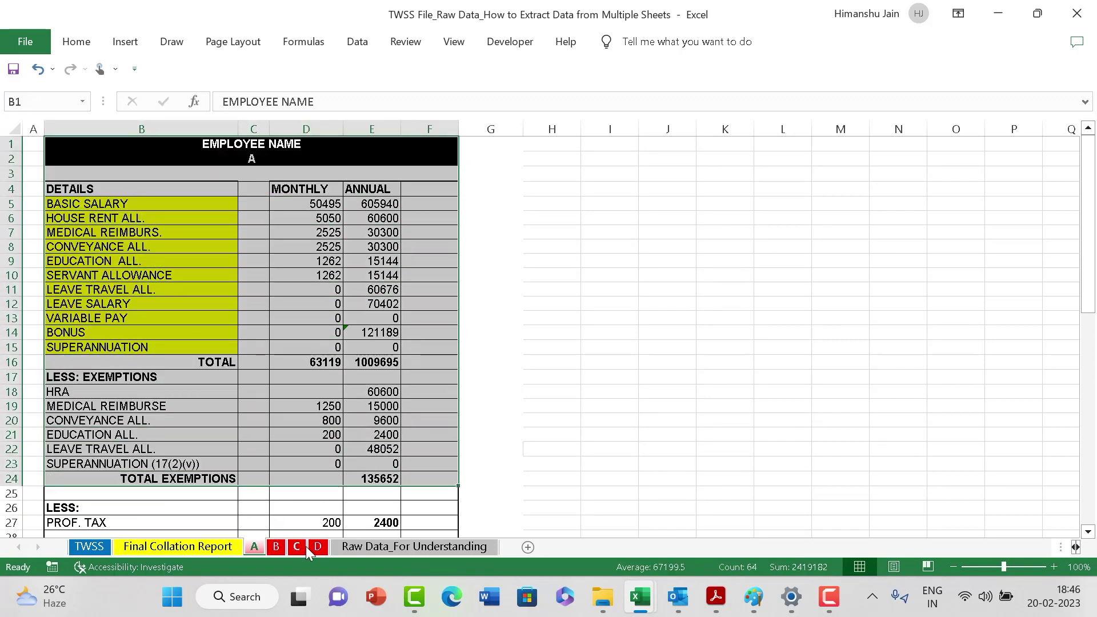
{"action": "left_click", "coordinate": [279, 547]}
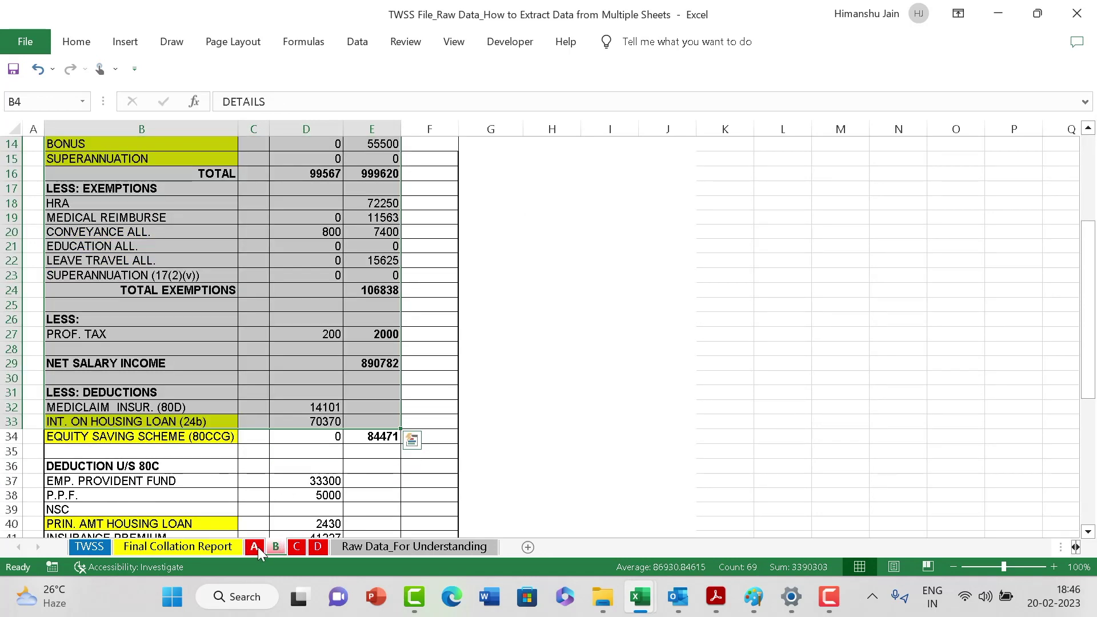
{"action": "left_click", "coordinate": [254, 546]}
{"action": "left_click", "coordinate": [312, 270]}
{"action": "left_click", "coordinate": [444, 177]}
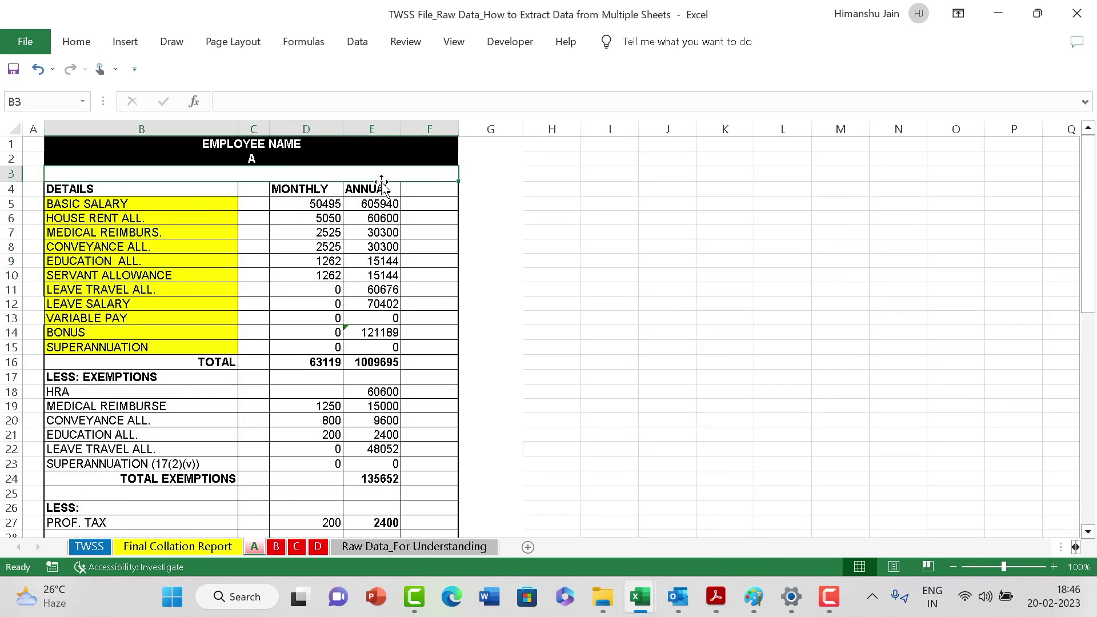
Check the extent of sheet A's table from the DETAILS header in B4 to TDS TO BE DEDUCTED in F59.
{"action": "left_click", "coordinate": [83, 188]}
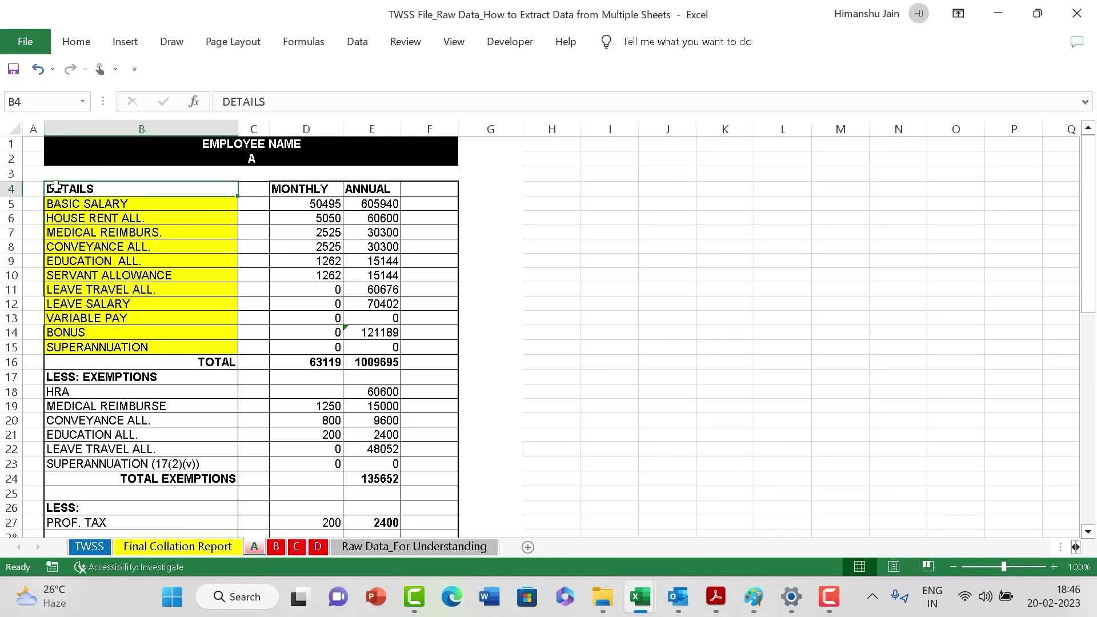
{"action": "scroll", "coordinate": [383, 328], "scroll_direction": "down", "scroll_amount": 14}
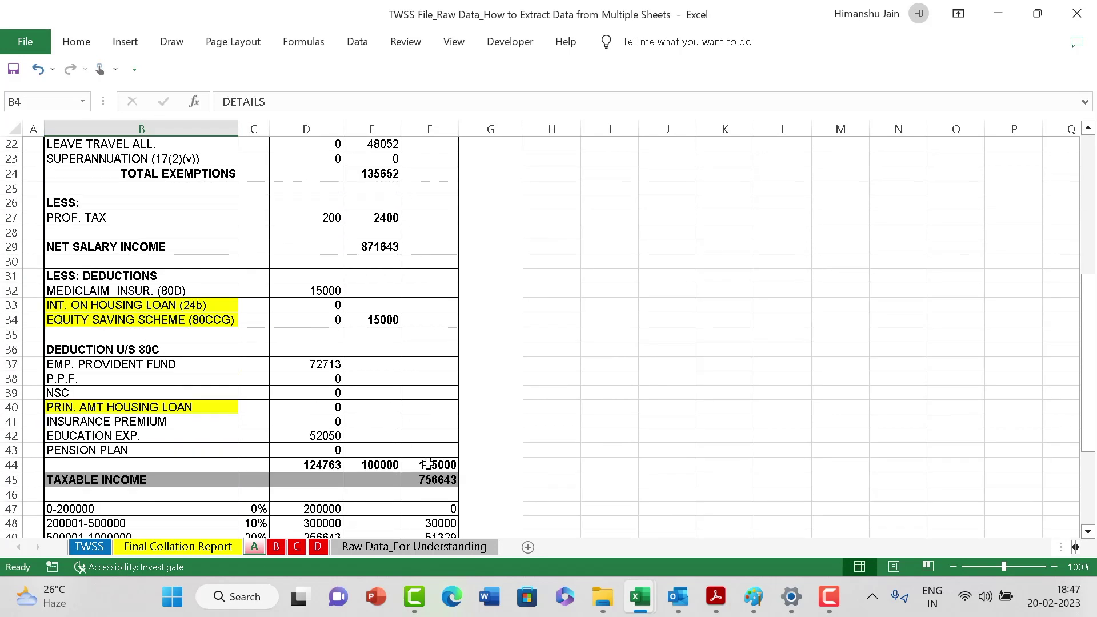
{"action": "scroll", "coordinate": [109, 370], "scroll_direction": "up", "scroll_amount": 1}
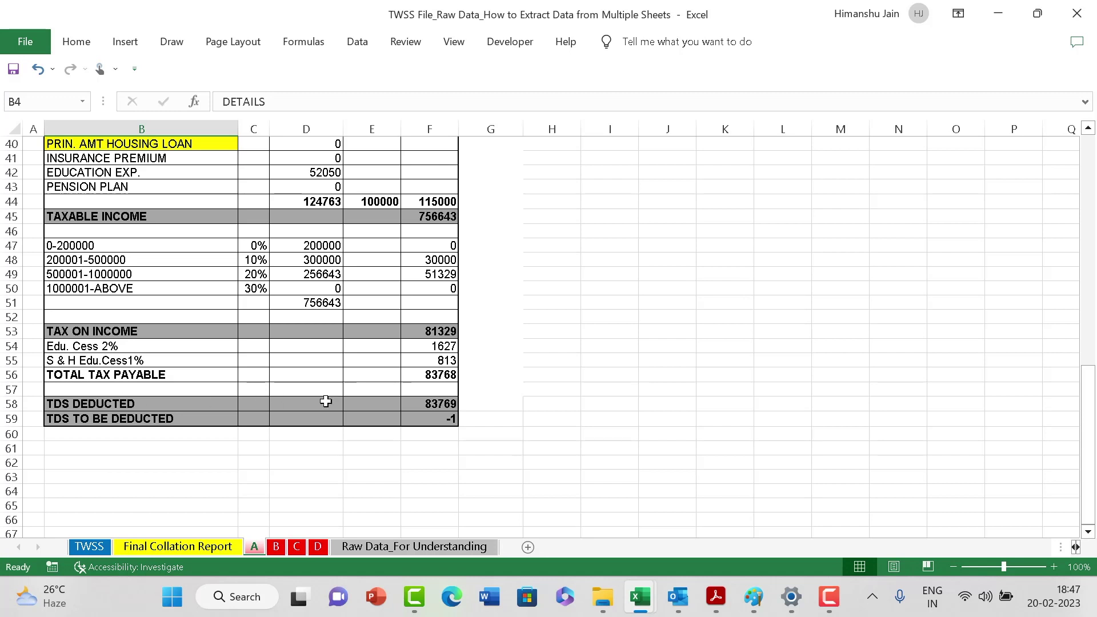
{"action": "left_click", "coordinate": [420, 415]}
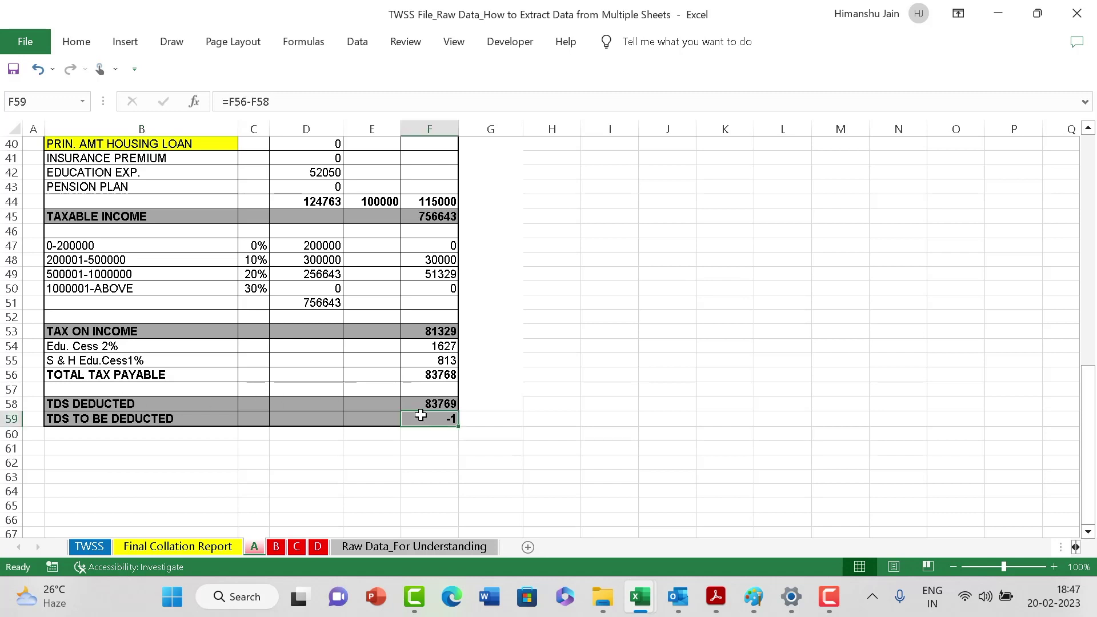
Check on sheet B that the table also runs from the DETAILS header in B4 to TDS TO BE DEDUCTED in F59.
{"action": "left_click", "coordinate": [276, 547]}
{"action": "scroll", "coordinate": [255, 327], "scroll_direction": "up", "scroll_amount": 4}
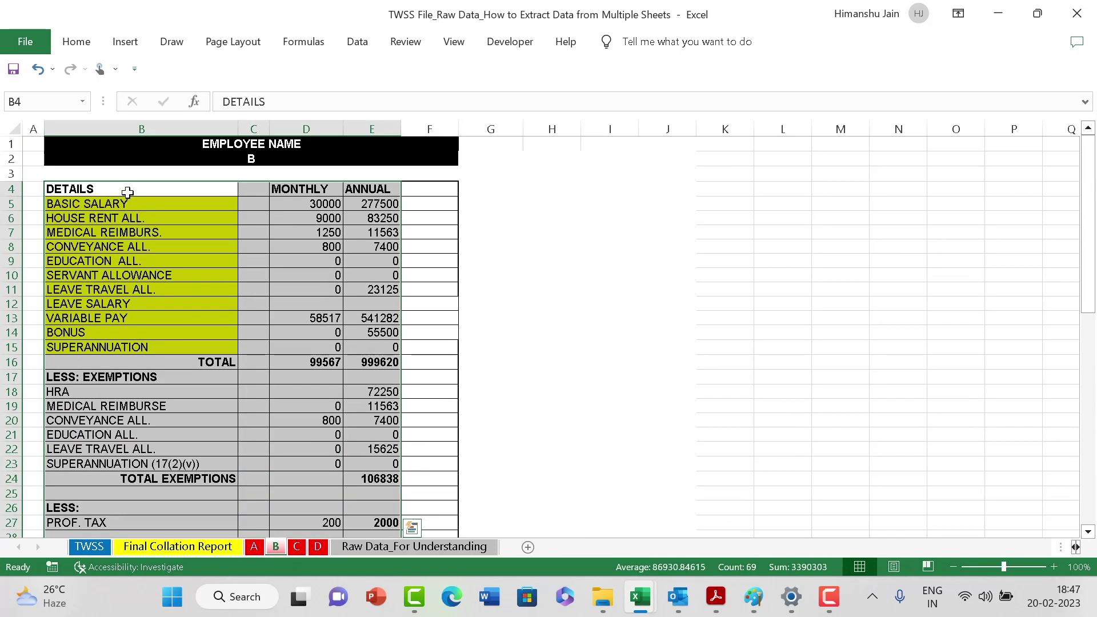
{"action": "left_click", "coordinate": [128, 190]}
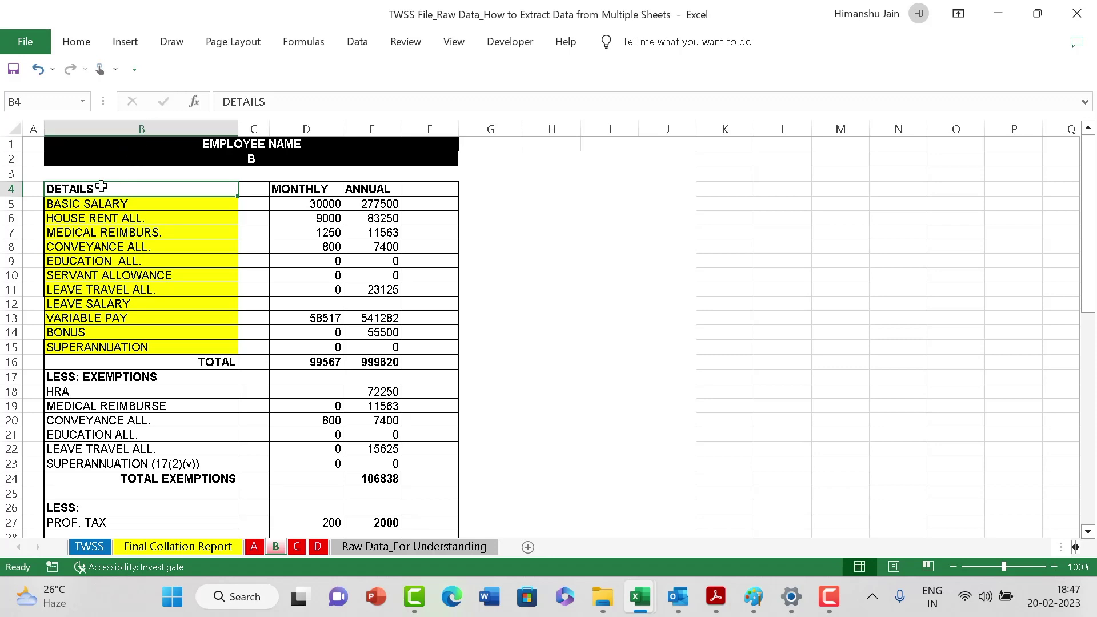
{"action": "scroll", "coordinate": [301, 460], "scroll_direction": "down", "scroll_amount": 14}
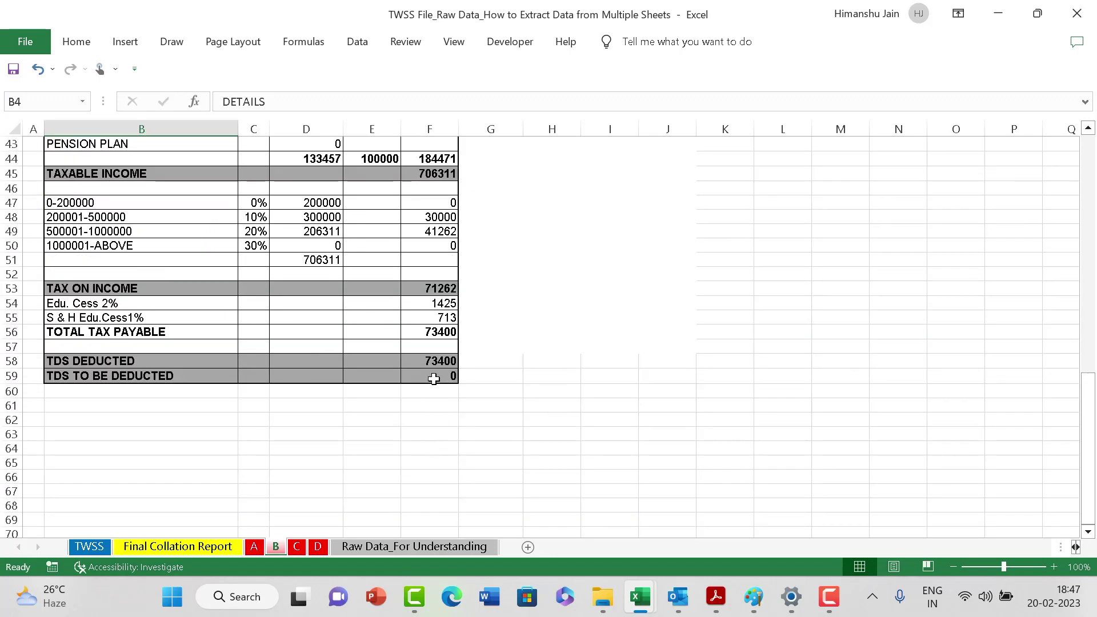
{"action": "left_click", "coordinate": [437, 377]}
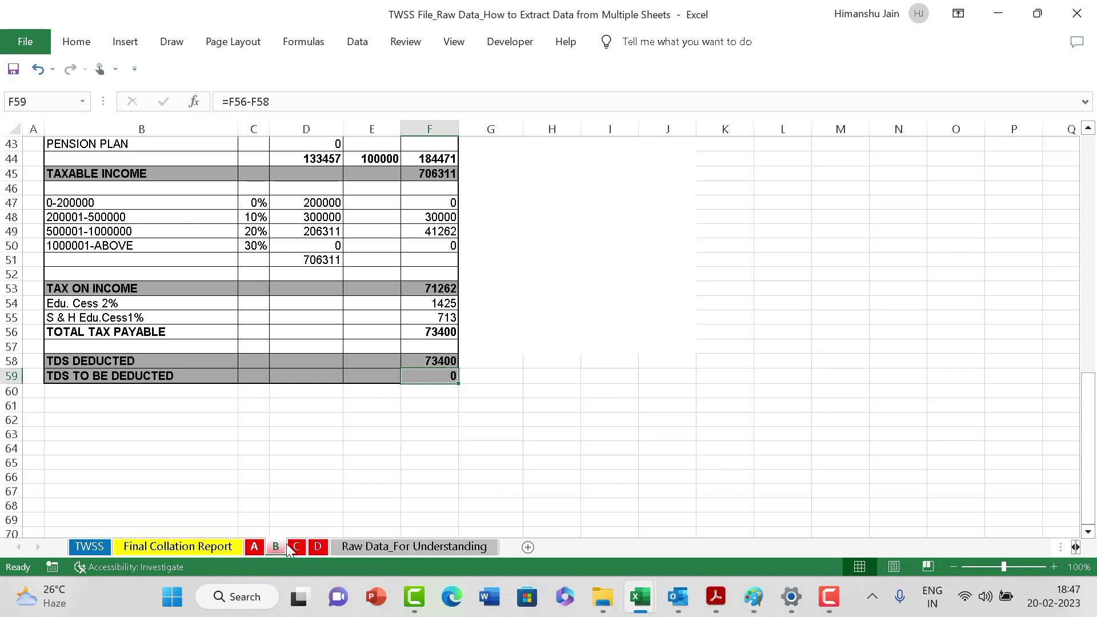
{"action": "left_click", "coordinate": [298, 501]}
{"action": "left_click", "coordinate": [288, 463]}
{"action": "scroll", "coordinate": [291, 423], "scroll_direction": "up", "scroll_amount": 14}
Open the Final Collation Report sheet and review its Employee Name column listing A to D.
{"action": "left_click", "coordinate": [208, 547]}
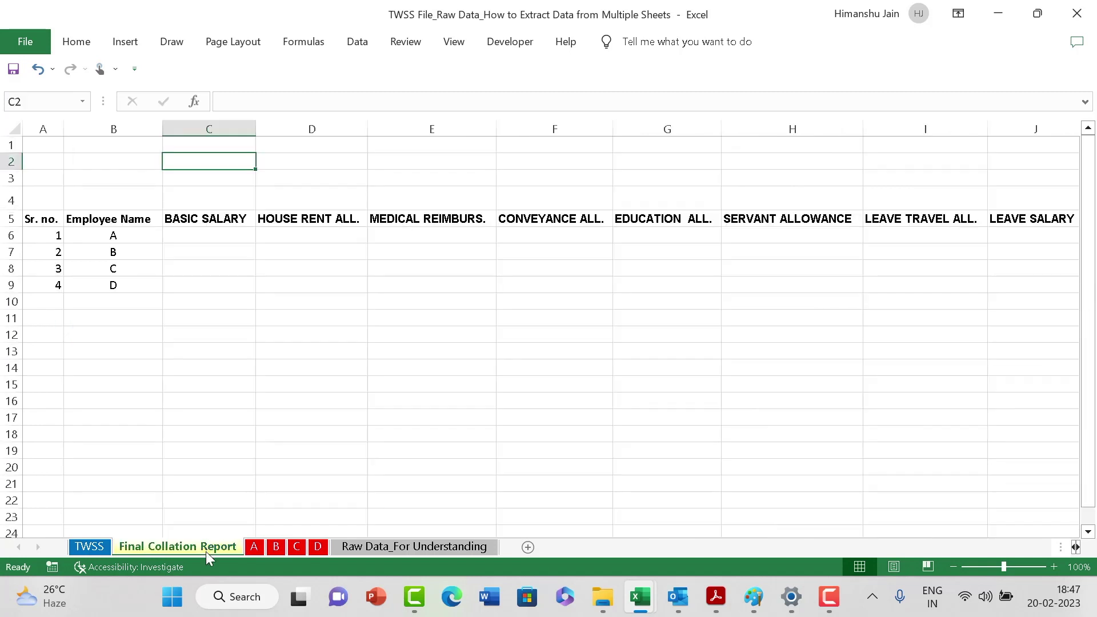
{"action": "left_click", "coordinate": [260, 323]}
{"action": "left_click", "coordinate": [109, 366]}
{"action": "left_click", "coordinate": [272, 330]}
{"action": "left_click_drag", "start_coordinate": [111, 219], "coordinate": [95, 306]}
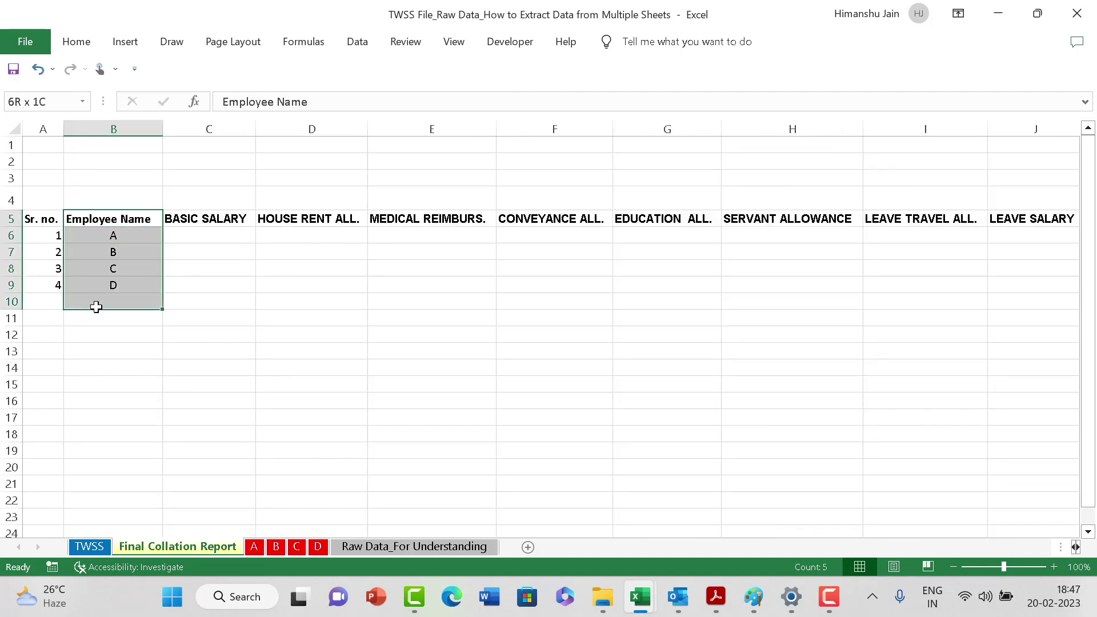
{"action": "left_click", "coordinate": [274, 372]}
Review the blank salary cells beside employees A to D and select C6, employee A's BASIC SALARY cell.
{"action": "left_click_drag", "start_coordinate": [240, 237], "coordinate": [599, 285]}
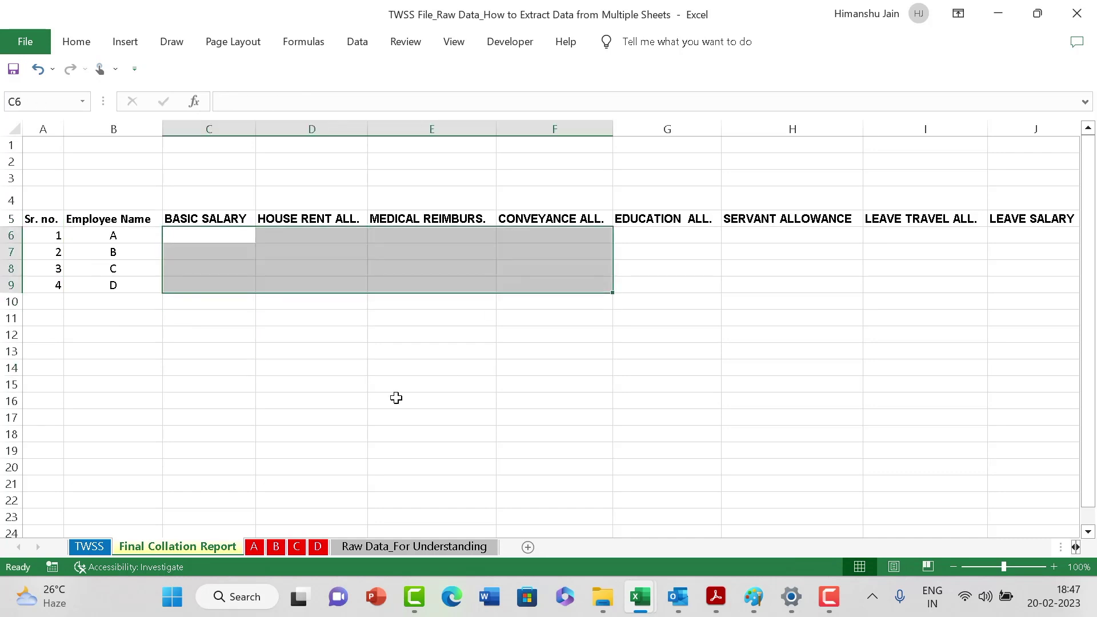
{"action": "left_click", "coordinate": [394, 396]}
{"action": "left_click_drag", "start_coordinate": [137, 235], "coordinate": [121, 298]}
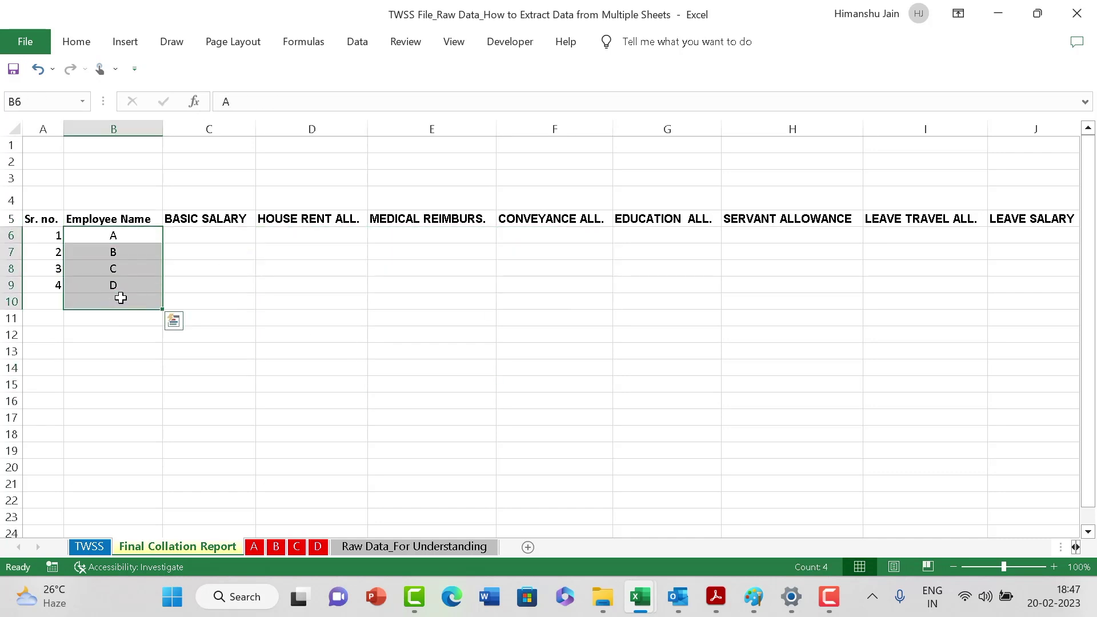
{"action": "left_click", "coordinate": [183, 400]}
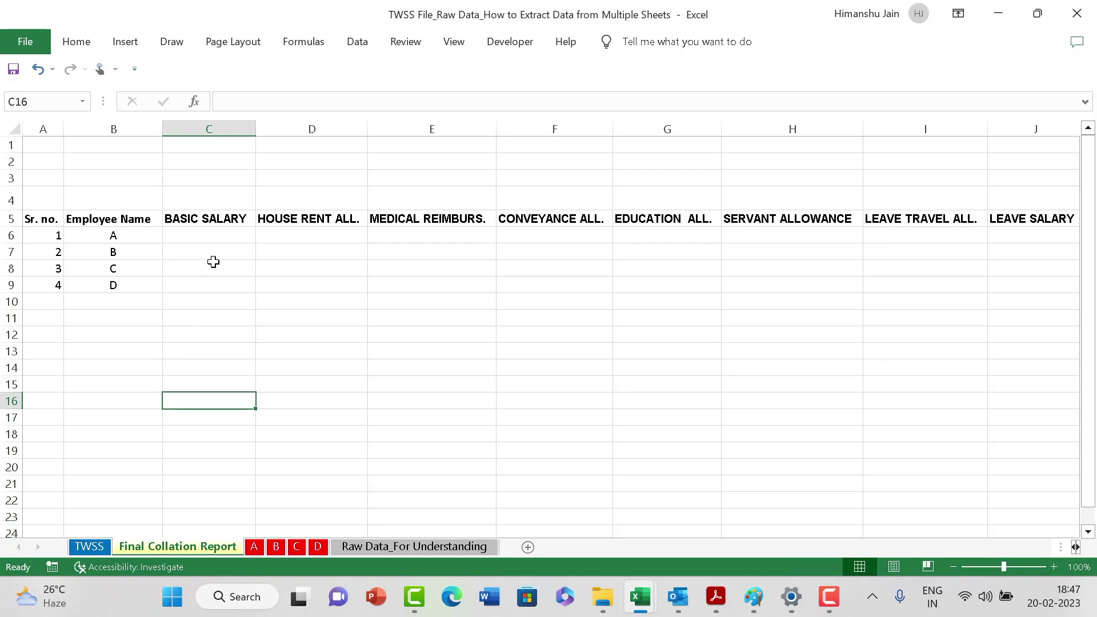
{"action": "left_click", "coordinate": [216, 234]}
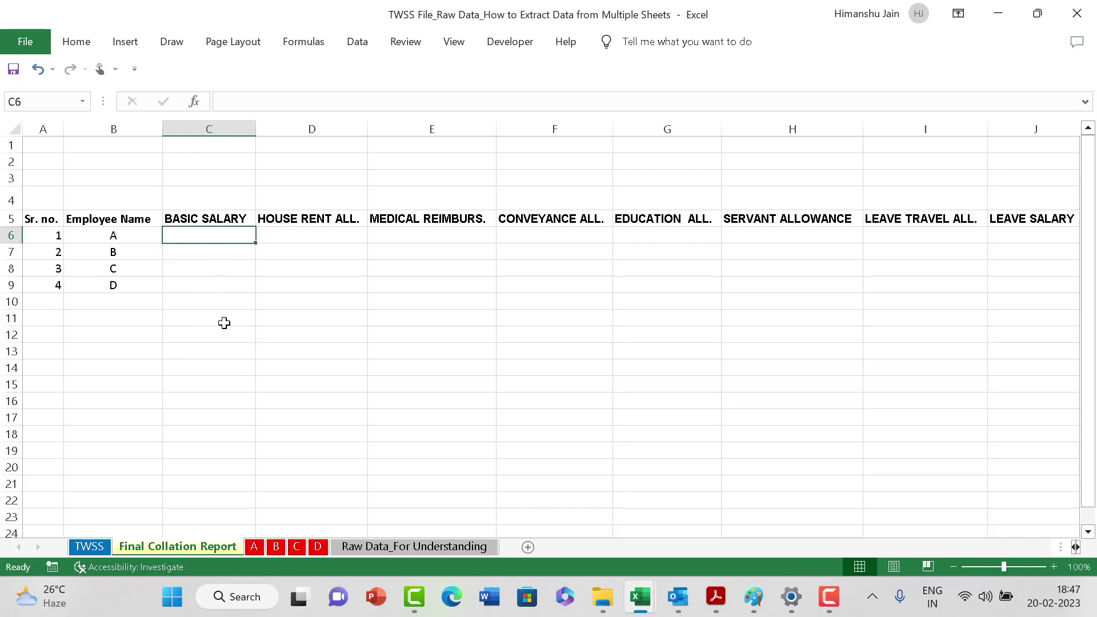
Shade cell C6, employee A's BASIC SALARY cell, with a grey fill colour.
{"action": "left_click", "coordinate": [79, 44]}
{"action": "left_click", "coordinate": [214, 100]}
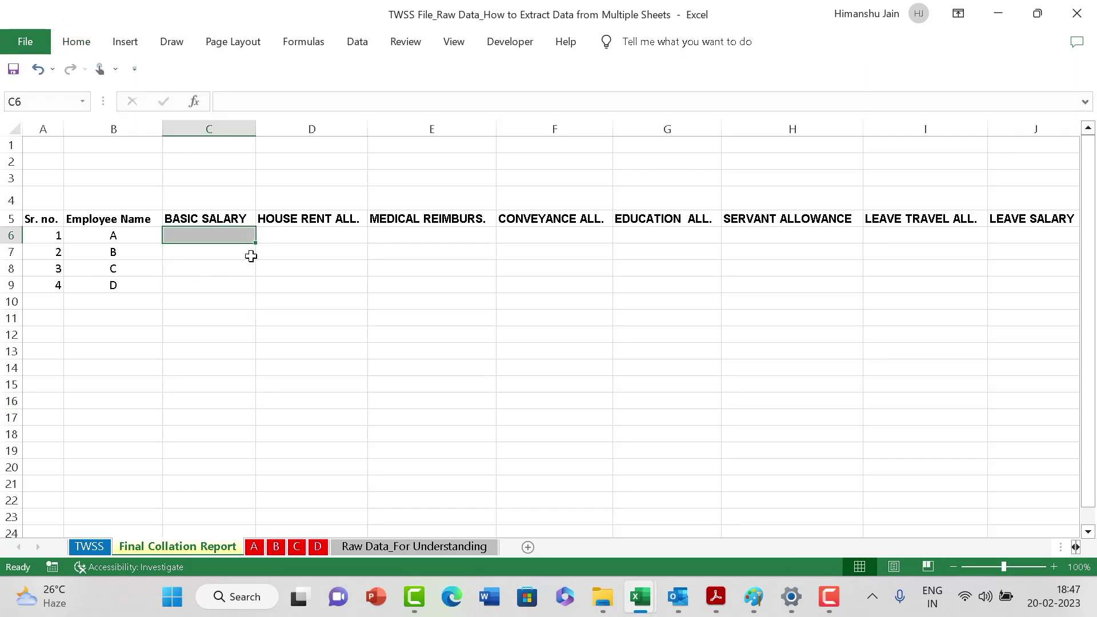
Try extending C6's grey shading down and across the range C6:F9.
{"action": "left_click_drag", "start_coordinate": [245, 261], "coordinate": [619, 300]}
{"action": "left_click", "coordinate": [306, 348]}
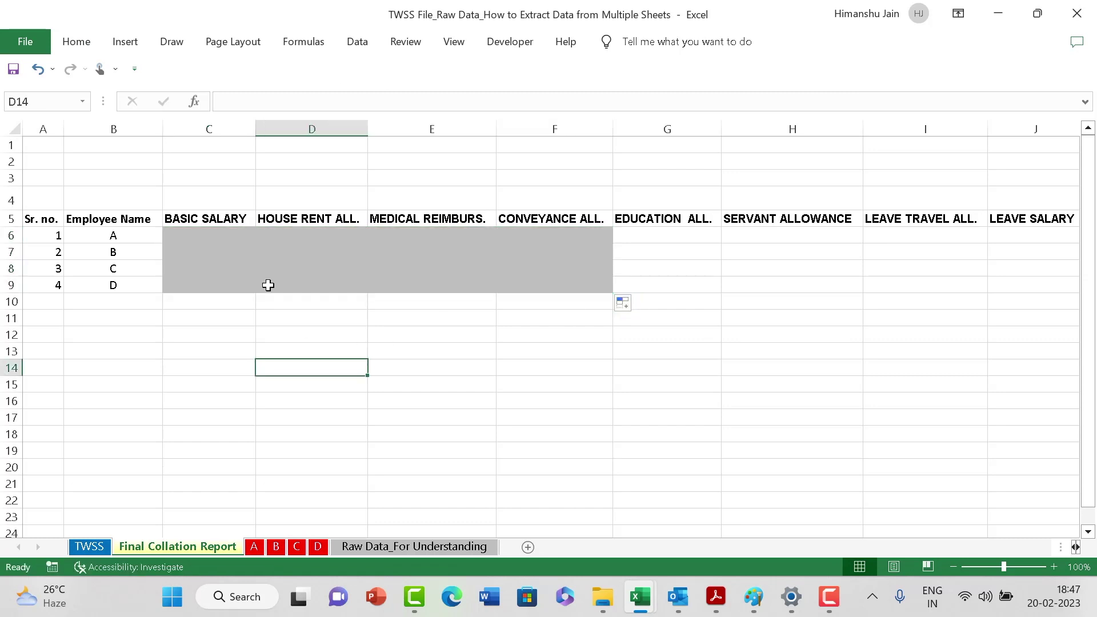
{"action": "left_click_drag", "start_coordinate": [221, 232], "coordinate": [556, 288]}
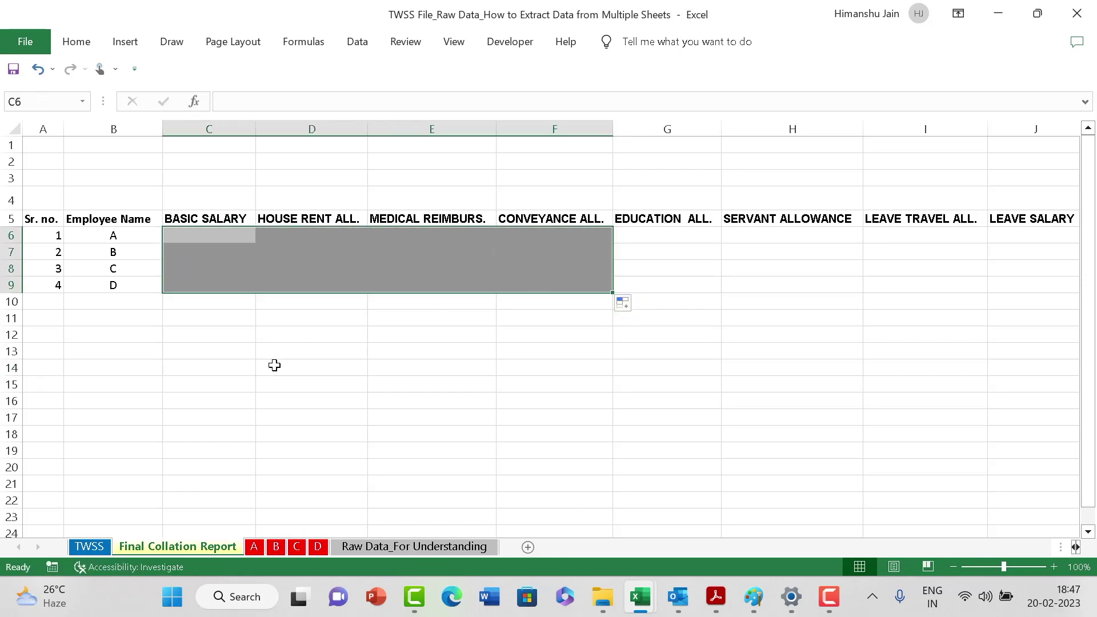
{"action": "left_click", "coordinate": [274, 365]}
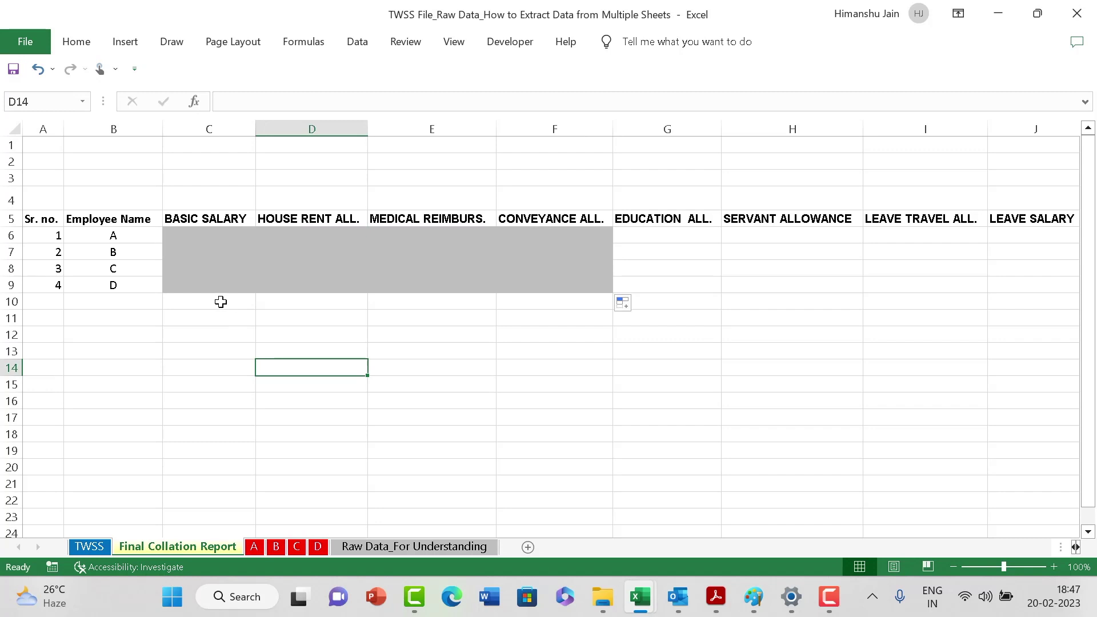
Undo the grey shading copied from C6 down to row 9 and across to column F.
{"action": "key", "text": "ctrl+z"}
{"action": "left_click", "coordinate": [201, 353]}
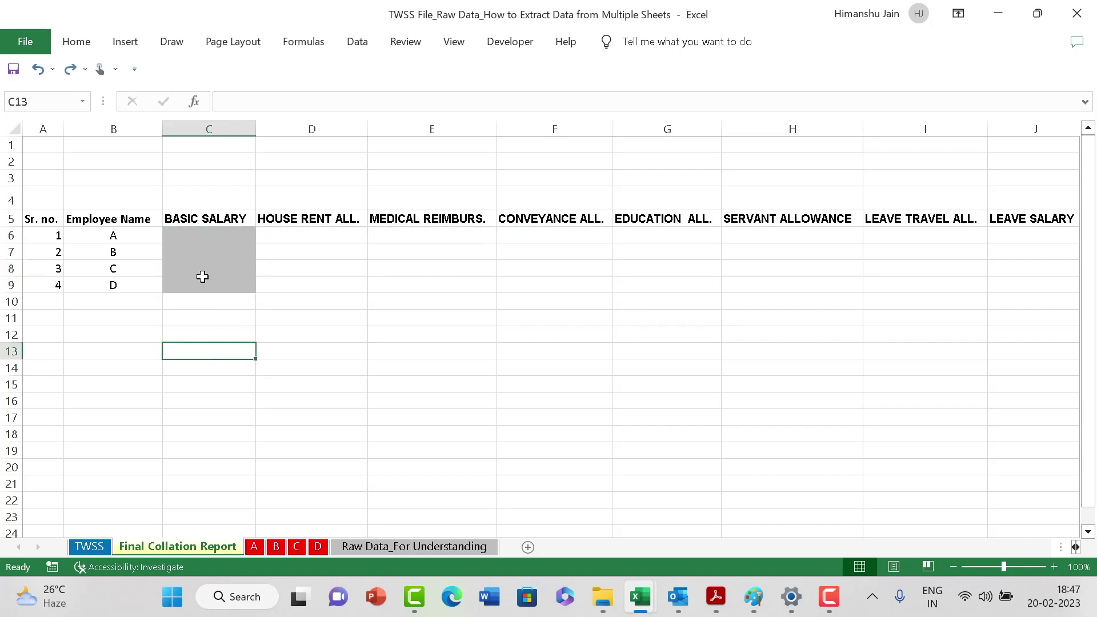
{"action": "key", "text": "ctrl+z"}
{"action": "left_click", "coordinate": [252, 465]}
Review the employee names and the salary headings in row 5 from BASIC SALARY to EDUCATION ALL.
{"action": "left_click", "coordinate": [202, 238]}
{"action": "left_click", "coordinate": [201, 350]}
{"action": "left_click_drag", "start_coordinate": [114, 240], "coordinate": [108, 299]}
{"action": "left_click", "coordinate": [251, 236]}
{"action": "left_click", "coordinate": [302, 236]}
{"action": "left_click", "coordinate": [435, 225]}
{"action": "left_click", "coordinate": [566, 218]}
{"action": "left_click", "coordinate": [657, 220]}
{"action": "left_click", "coordinate": [662, 269]}
{"action": "left_click_drag", "start_coordinate": [467, 217], "coordinate": [467, 200]}
{"action": "left_click", "coordinate": [394, 319]}
{"action": "left_click_drag", "start_coordinate": [242, 218], "coordinate": [210, 277]}
{"action": "key", "text": "Escape"}
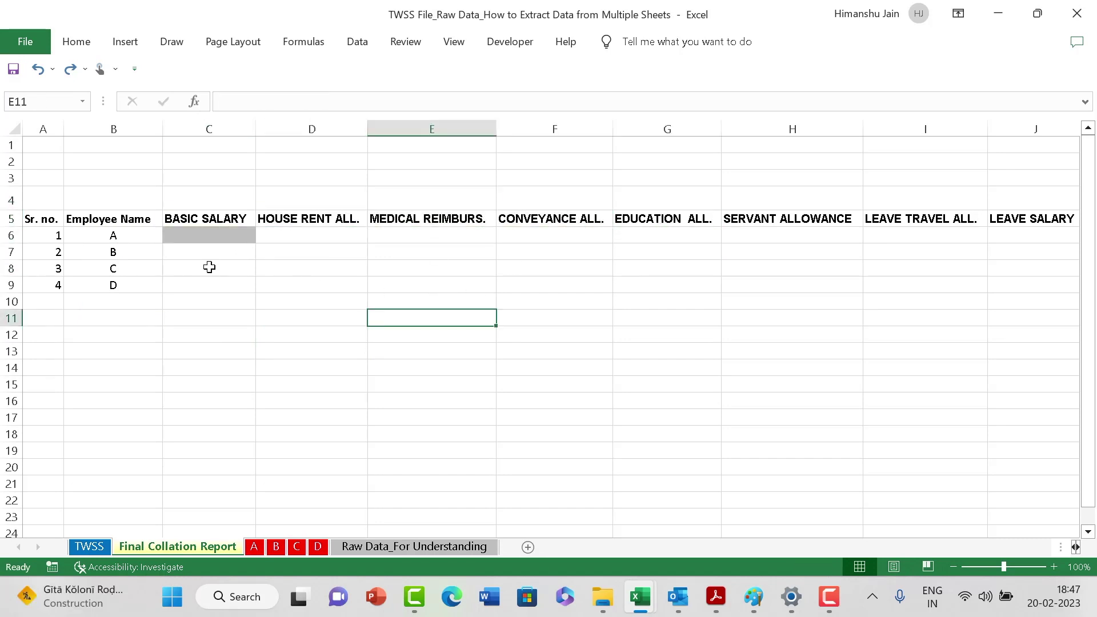
Check the employee names A to D in B6:B9 against the shaded BASIC SALARY cell.
{"action": "left_click", "coordinate": [212, 235]}
{"action": "left_click", "coordinate": [197, 297]}
{"action": "left_click", "coordinate": [142, 235]}
{"action": "left_click", "coordinate": [124, 255]}
{"action": "left_click", "coordinate": [121, 269]}
{"action": "left_click", "coordinate": [114, 282]}
{"action": "left_click_drag", "start_coordinate": [115, 237], "coordinate": [115, 283]}
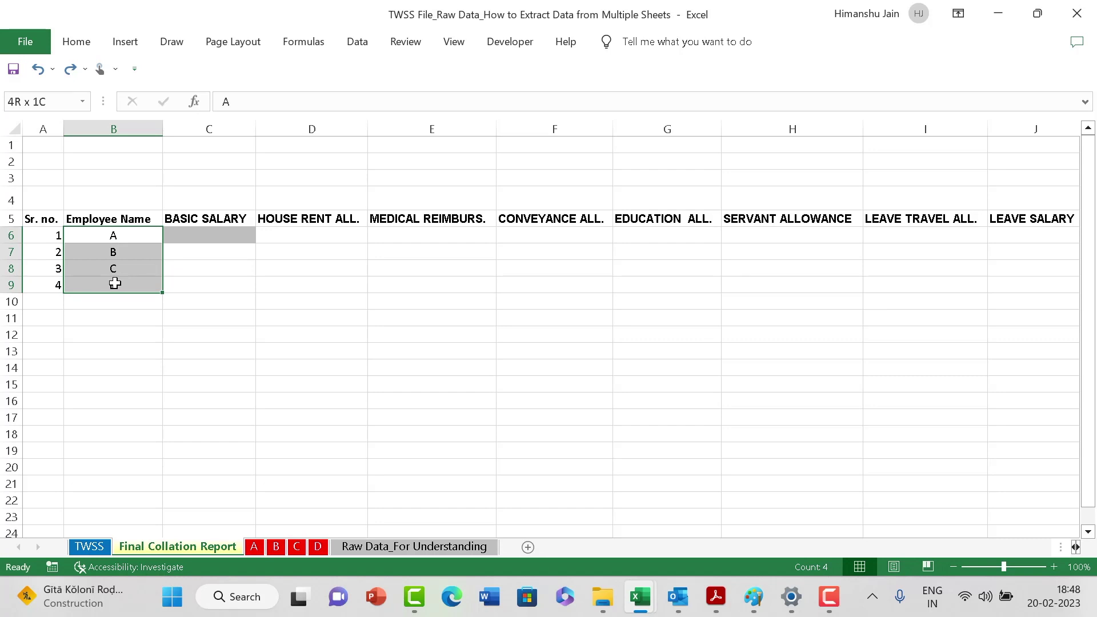
{"action": "left_click", "coordinate": [141, 348]}
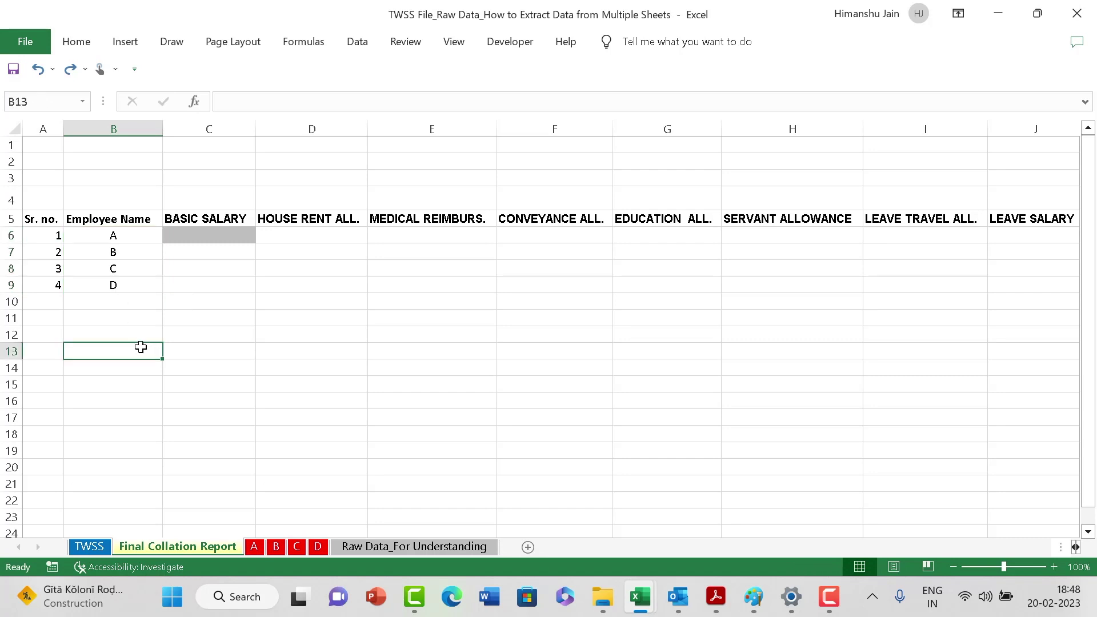
{"action": "left_click", "coordinate": [266, 281]}
{"action": "left_click", "coordinate": [226, 235]}
{"action": "left_click", "coordinate": [224, 301]}
{"action": "left_click", "coordinate": [213, 235]}
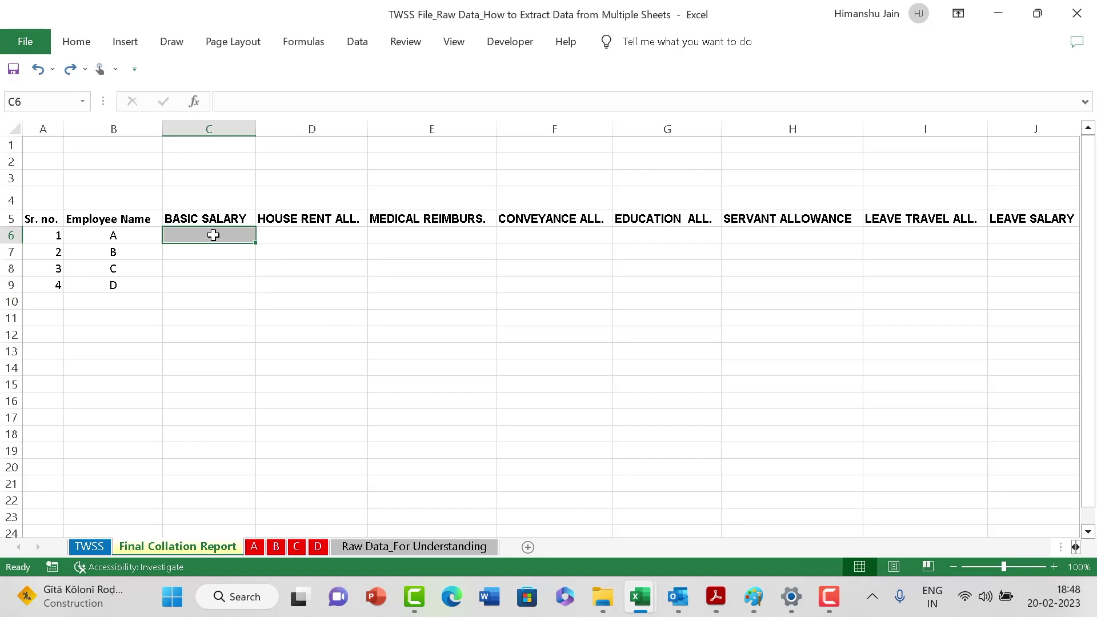
{"action": "left_click", "coordinate": [217, 297]}
{"action": "left_click", "coordinate": [197, 233]}
{"action": "left_click", "coordinate": [217, 286]}
{"action": "left_click", "coordinate": [212, 251]}
{"action": "left_click", "coordinate": [224, 299]}
{"action": "left_click", "coordinate": [210, 239]}
{"action": "left_click", "coordinate": [213, 317]}
Begin a VLOOKUP formula in C6 with the BASIC SALARY heading as lookup value, row-locked as C$5.
{"action": "left_click", "coordinate": [212, 236]}
{"action": "mouse_move", "coordinate": [212, 237]}
{"action": "left_mouse_down"}
{"action": "mouse_move", "coordinate": [213, 252]}
{"action": "mouse_move", "coordinate": [221, 237]}
{"action": "left_mouse_up"}
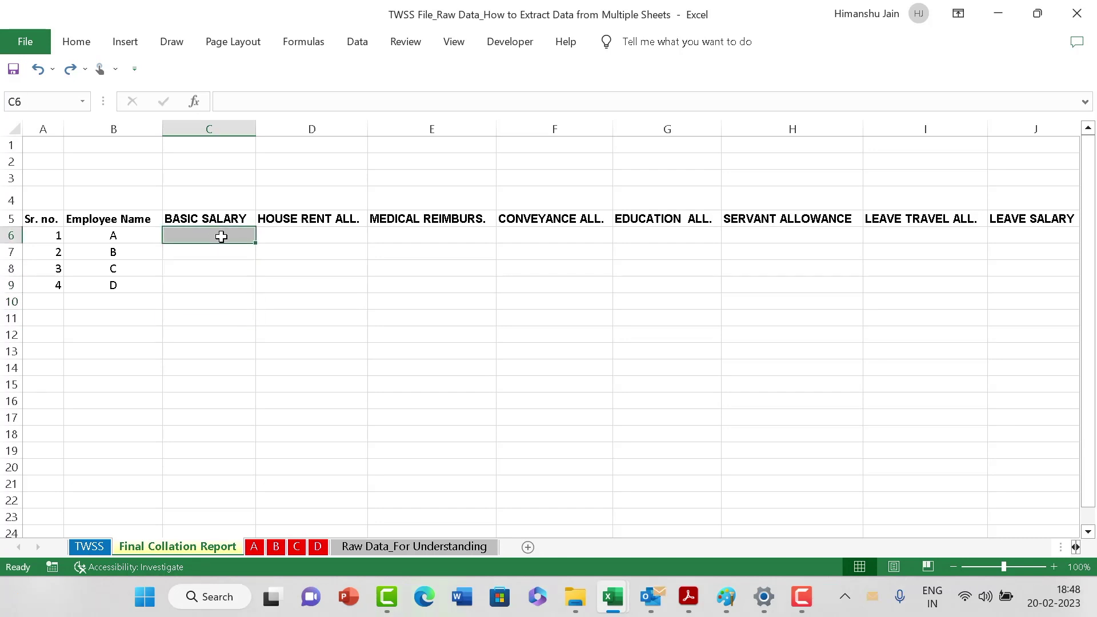
{"action": "type", "text": "="}
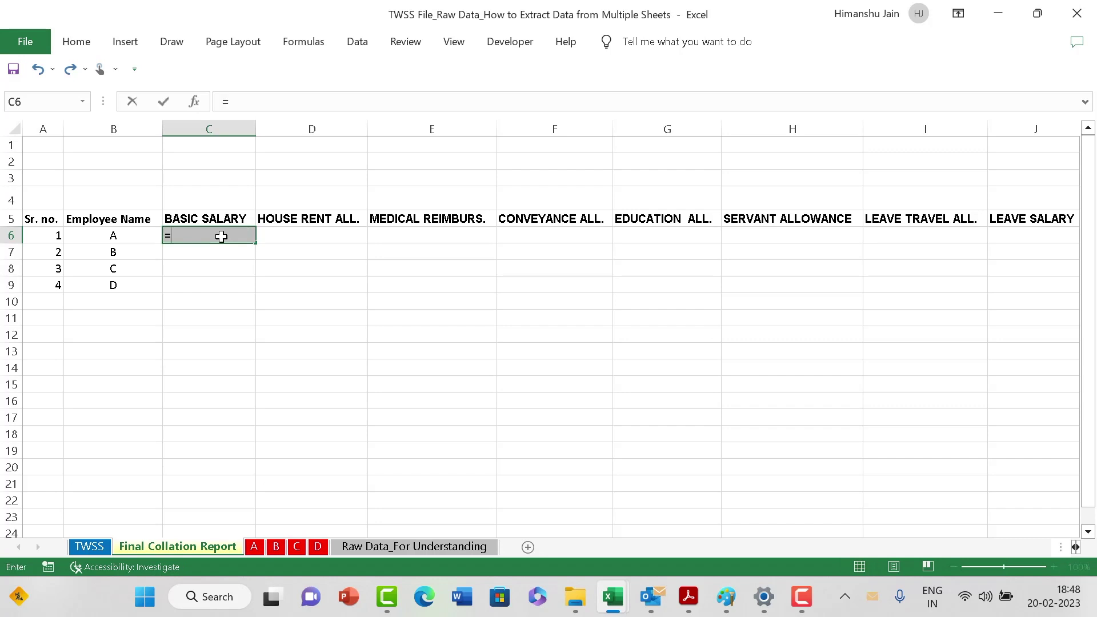
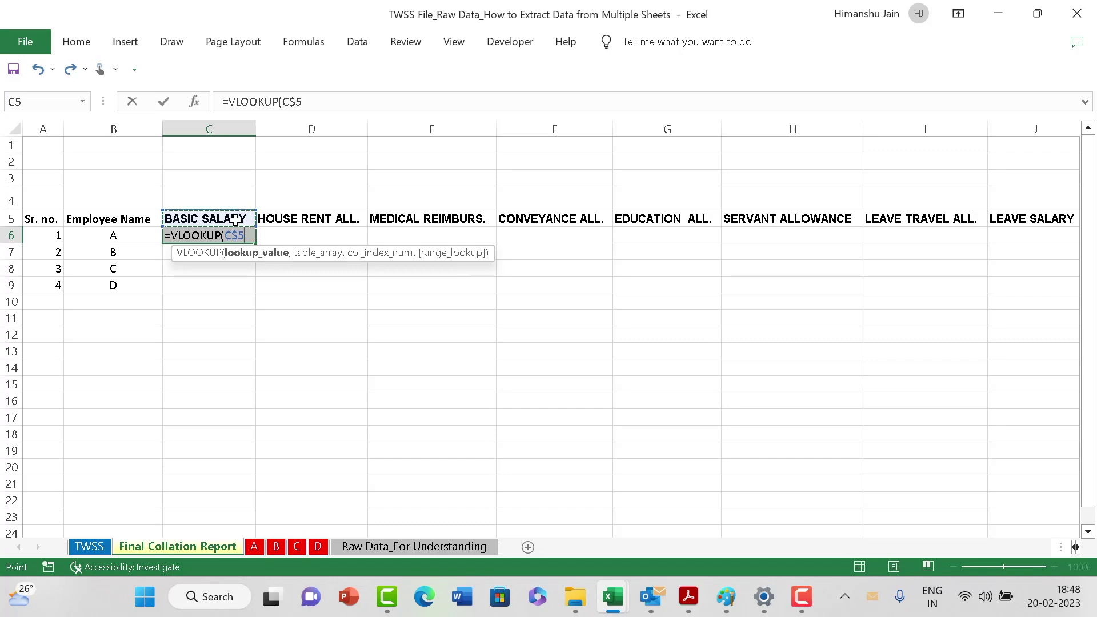
{"action": "type", "text": ","}
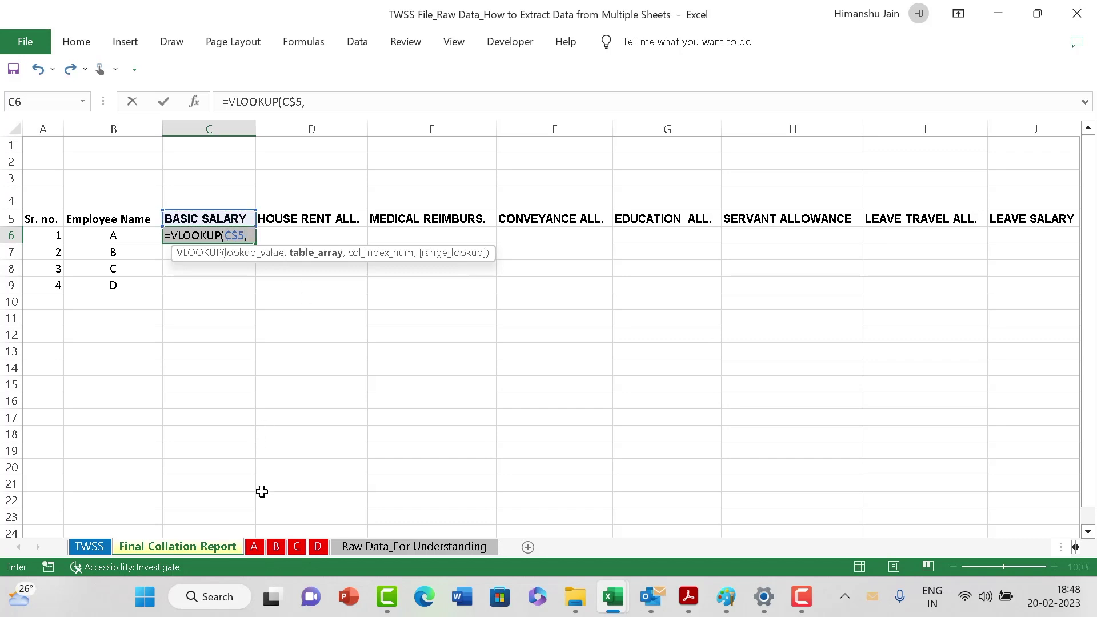
Set the formula's table array to sheet A's range from DETAILS to the TAXABLE INCOME row, as A!$B$4:$F$45.
{"action": "left_click", "coordinate": [256, 546]}
{"action": "scroll", "coordinate": [231, 324], "scroll_direction": "up", "scroll_amount": 7}
{"action": "scroll", "coordinate": [229, 324], "scroll_direction": "up", "scroll_amount": 6}
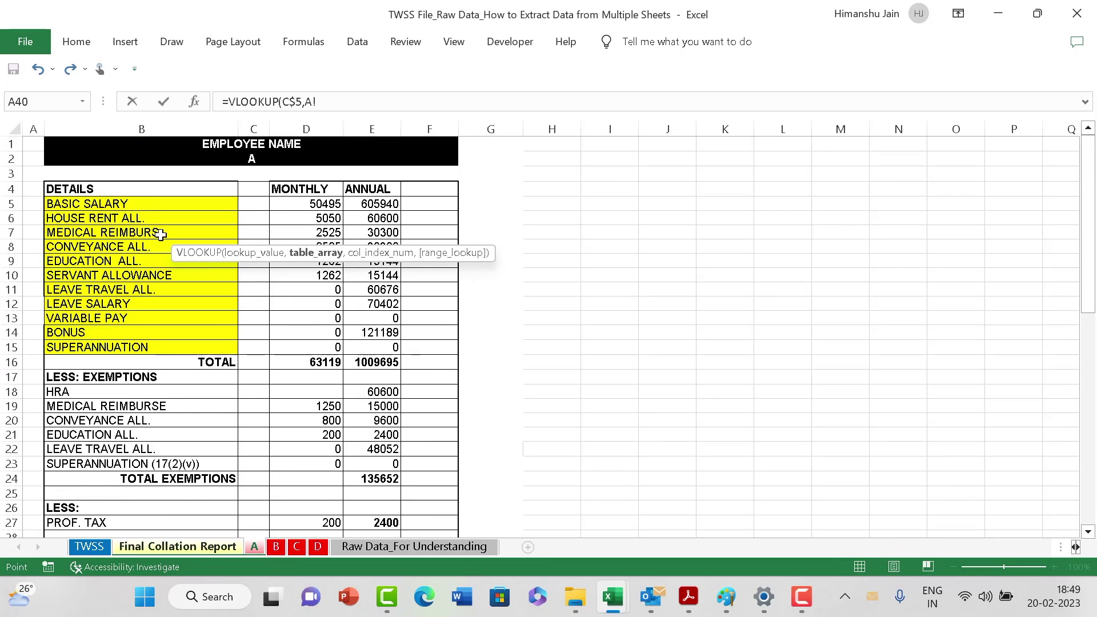
{"action": "left_click", "coordinate": [89, 190]}
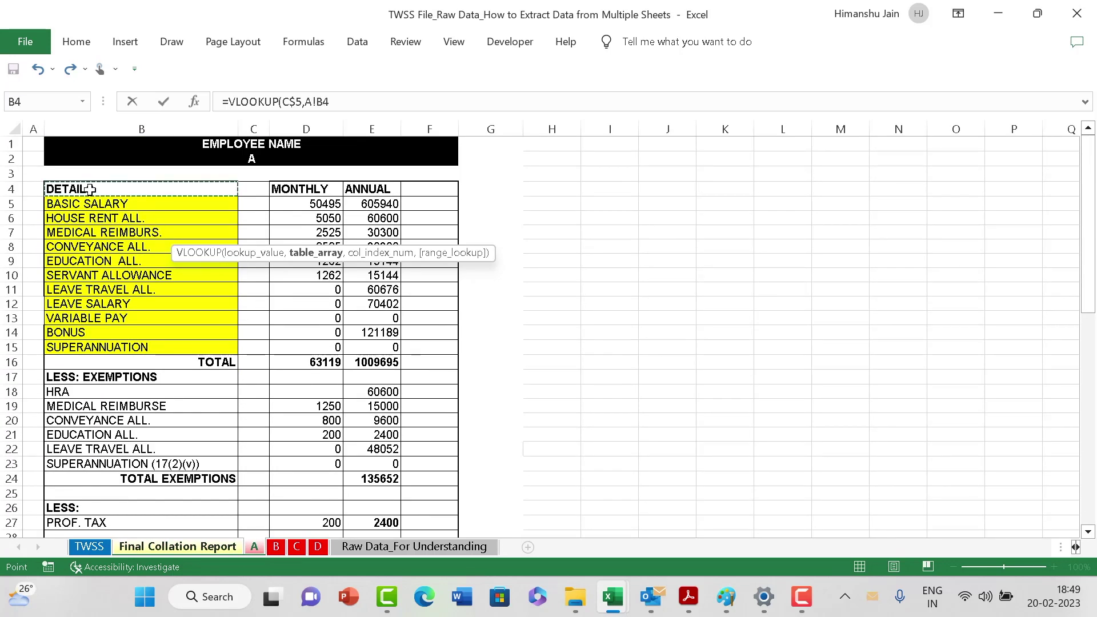
{"action": "key", "text": "shift+Right"}
{"action": "key", "text": "shift+Right"}
{"action": "key", "text": "shift+Right"}
{"action": "key", "text": "shift+Right"}
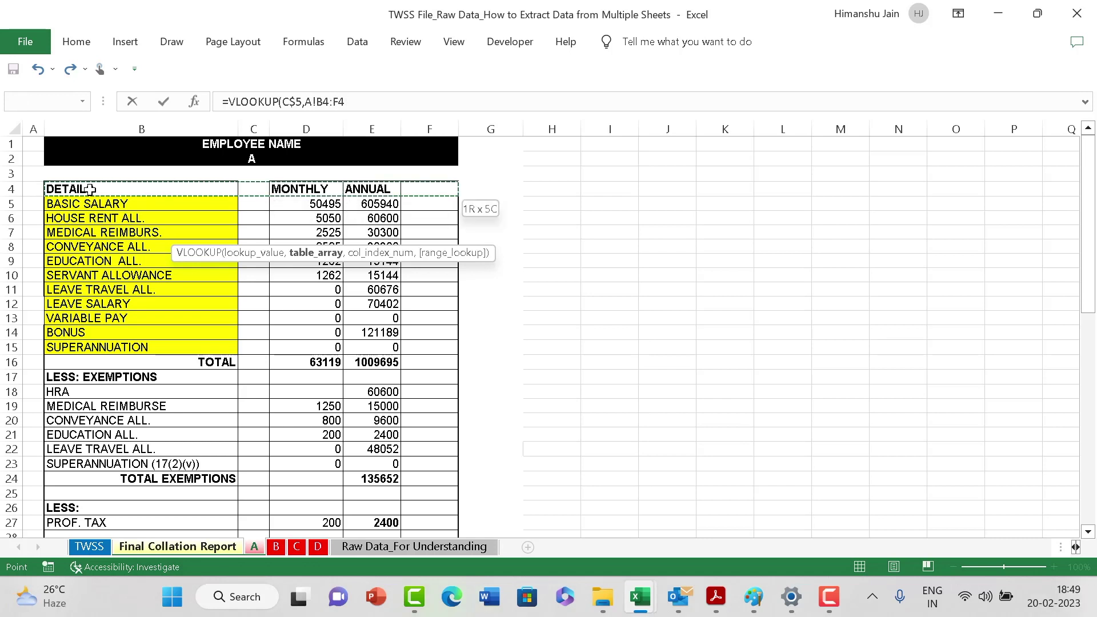
{"action": "key", "text": "shift+Down"}
{"action": "key", "text": "shift+Down"}
{"action": "key", "text": "shift+Down"}
{"action": "key", "text": "shift+Down"}
{"action": "key", "text": "shift+Down"}
{"action": "key", "text": "shift+Down"}
{"action": "key", "text": "shift+Down"}
{"action": "key", "text": "shift+Down"}
{"action": "key", "text": "shift+Down"}
{"action": "key", "text": "shift+Down"}
{"action": "key", "text": "shift+Down"}
{"action": "key", "text": "shift+Down"}
{"action": "key", "text": "shift+Down"}
{"action": "key", "text": "shift+Down"}
{"action": "key", "text": "shift+Down"}
{"action": "key", "text": "shift+Down"}
{"action": "key", "text": "shift+Down"}
{"action": "key", "text": "shift+Down"}
{"action": "key", "text": "shift+Down"}
{"action": "key", "text": "shift+Down"}
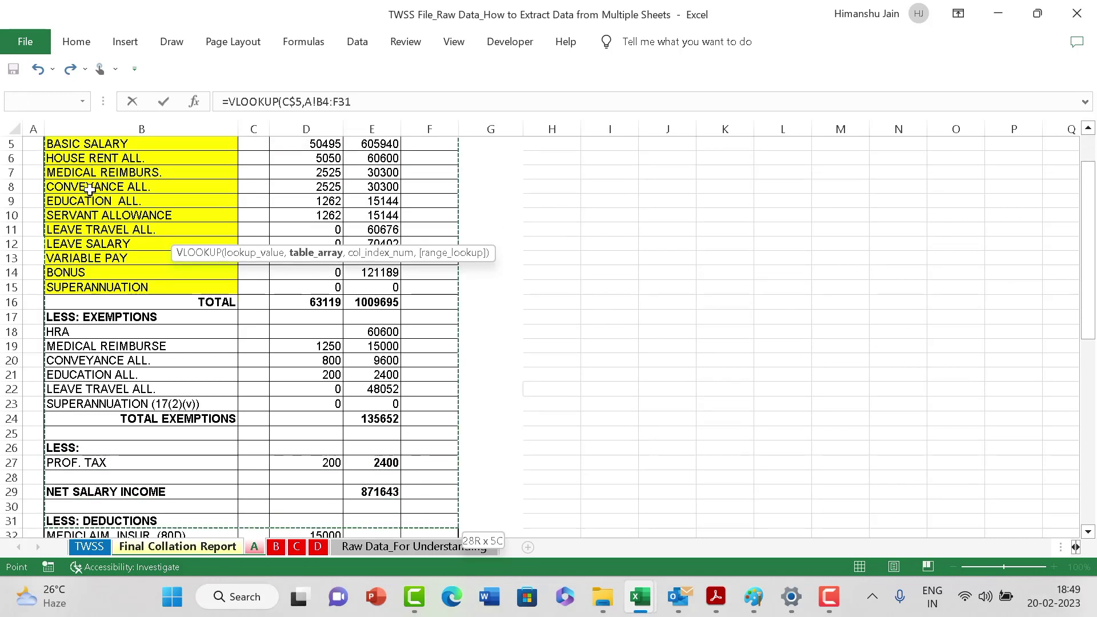
{"action": "key", "text": "shift+Down"}
{"action": "key", "text": "shift+Down"}
{"action": "key", "text": "shift+Down"}
{"action": "key", "text": "shift+Down"}
{"action": "key", "text": "shift+Down"}
{"action": "key", "text": "shift+Down"}
{"action": "key", "text": "shift+Down"}
{"action": "key", "text": "shift+Down"}
{"action": "key", "text": "shift+Down"}
{"action": "key", "text": "shift+Down"}
{"action": "key", "text": "shift+Down"}
{"action": "key", "text": "shift+Down"}
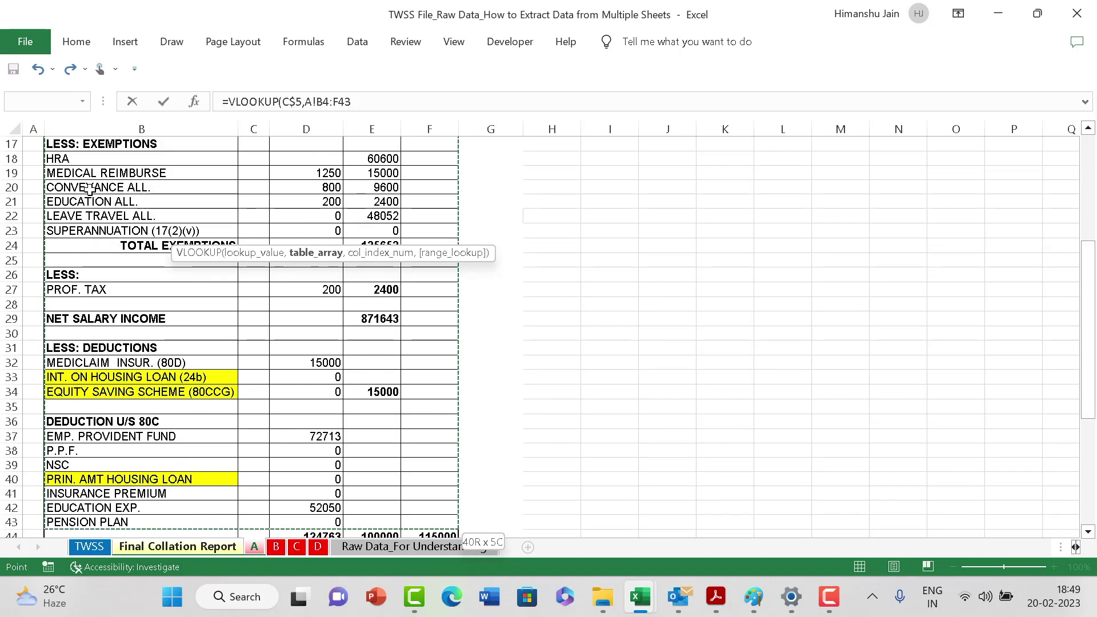
{"action": "key", "text": "shift+Down"}
{"action": "key", "text": "shift+Down"}
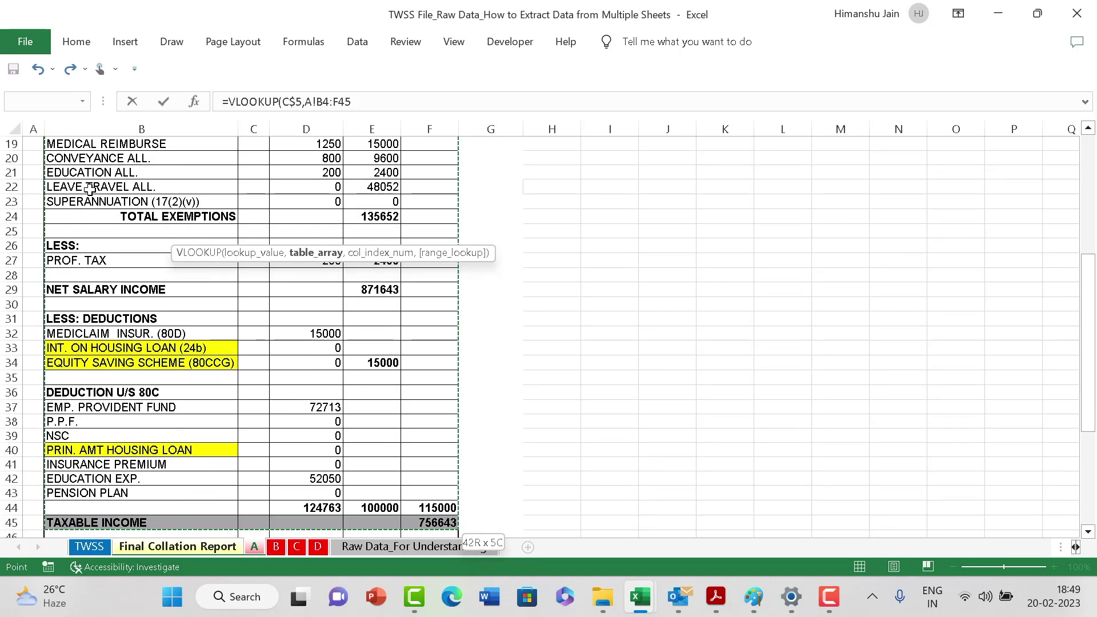
{"action": "key", "text": "F4"}
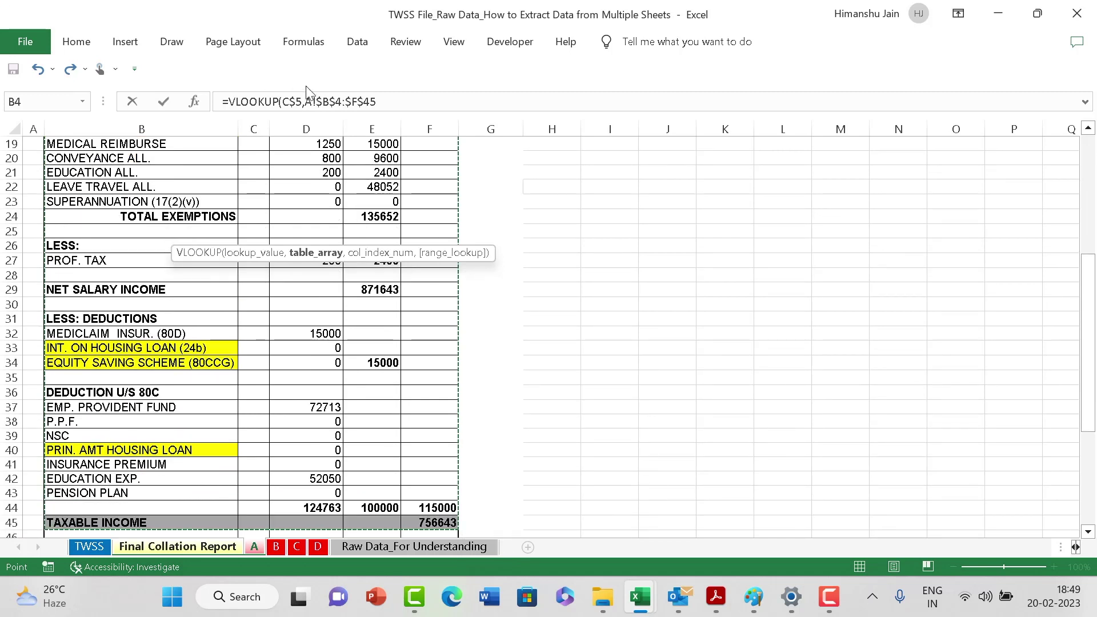
{"action": "left_click", "coordinate": [382, 101]}
{"action": "type", "text": ","}
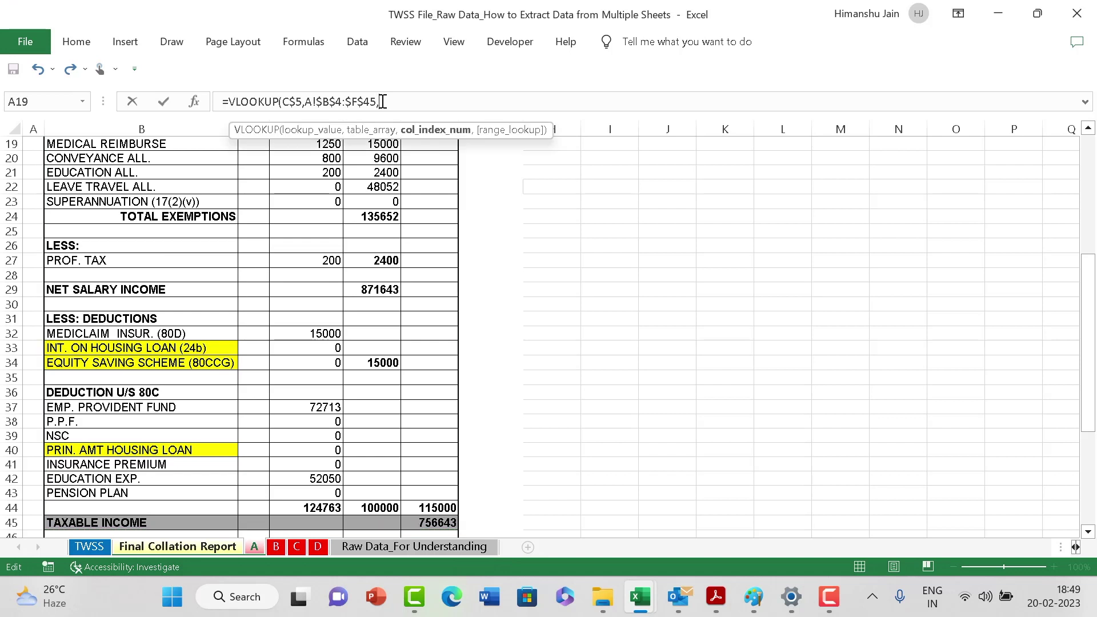
Complete C6's VLOOKUP formula with column index 3 for the MONTHLY figures and 0 for exact match.
{"action": "scroll", "coordinate": [458, 371], "scroll_direction": "up", "scroll_amount": 6}
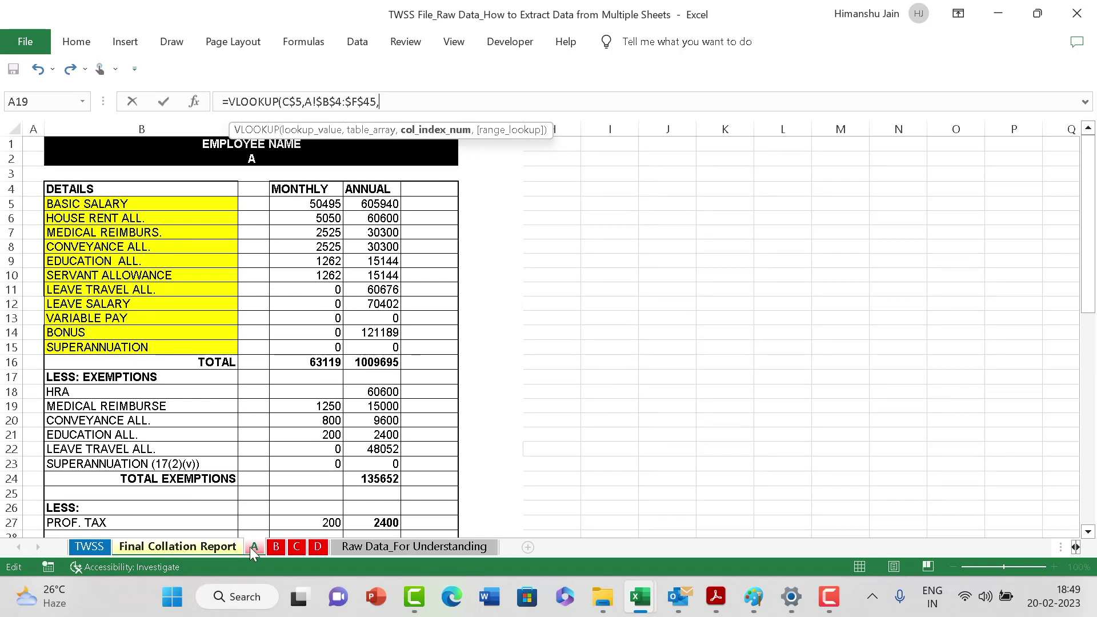
{"action": "left_click", "coordinate": [223, 549]}
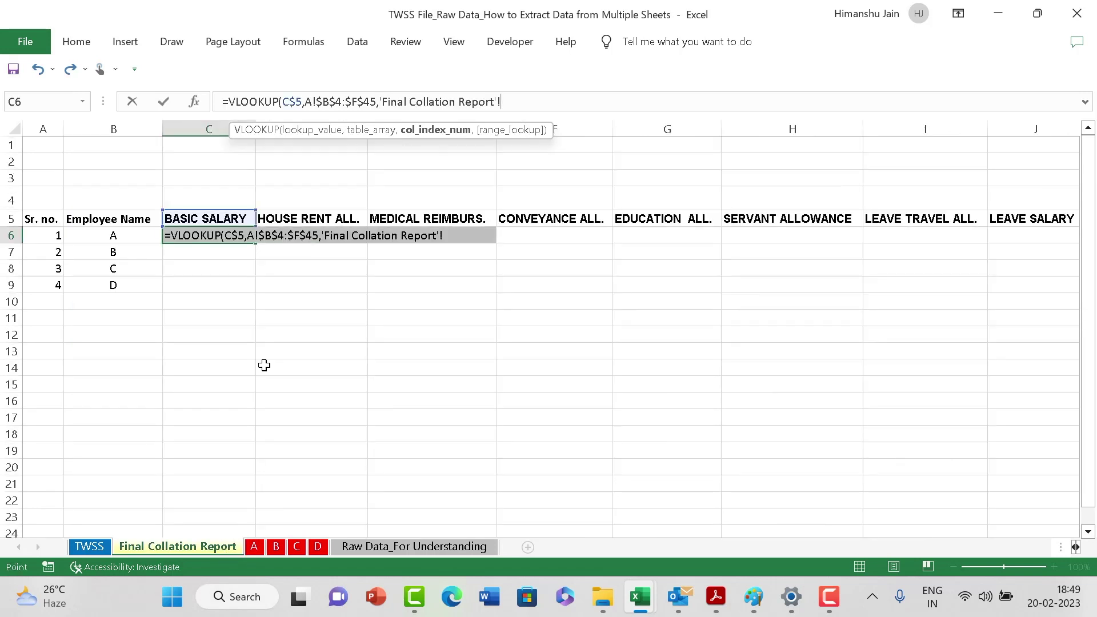
{"action": "left_click", "coordinate": [253, 547]}
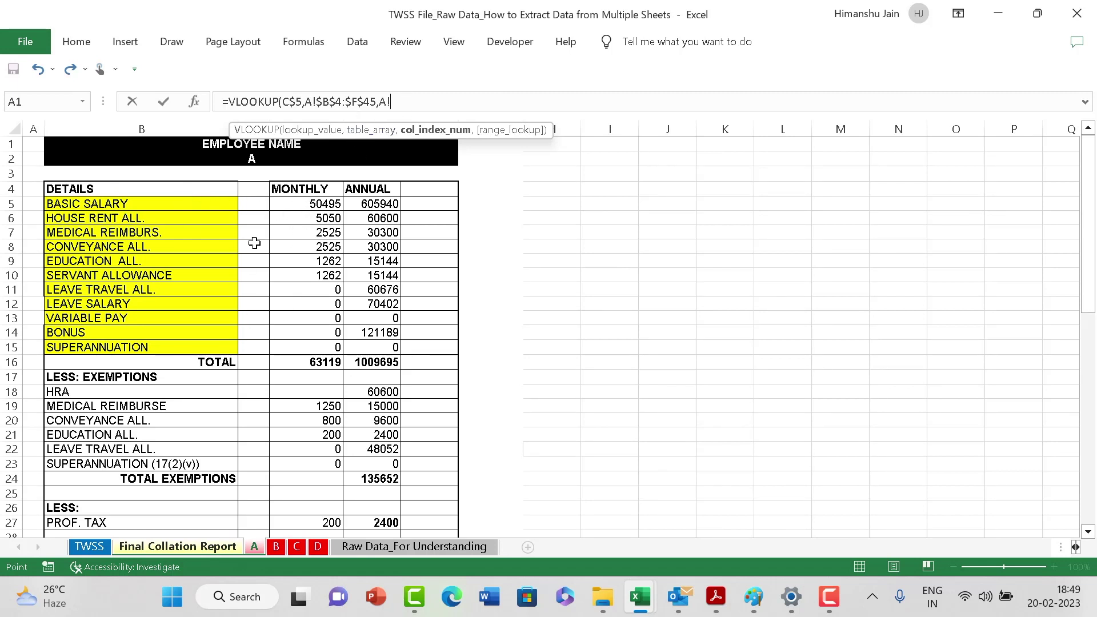
{"action": "key", "text": "BackSpace"}
{"action": "key", "text": "BackSpace"}
{"action": "type", "text": ","}
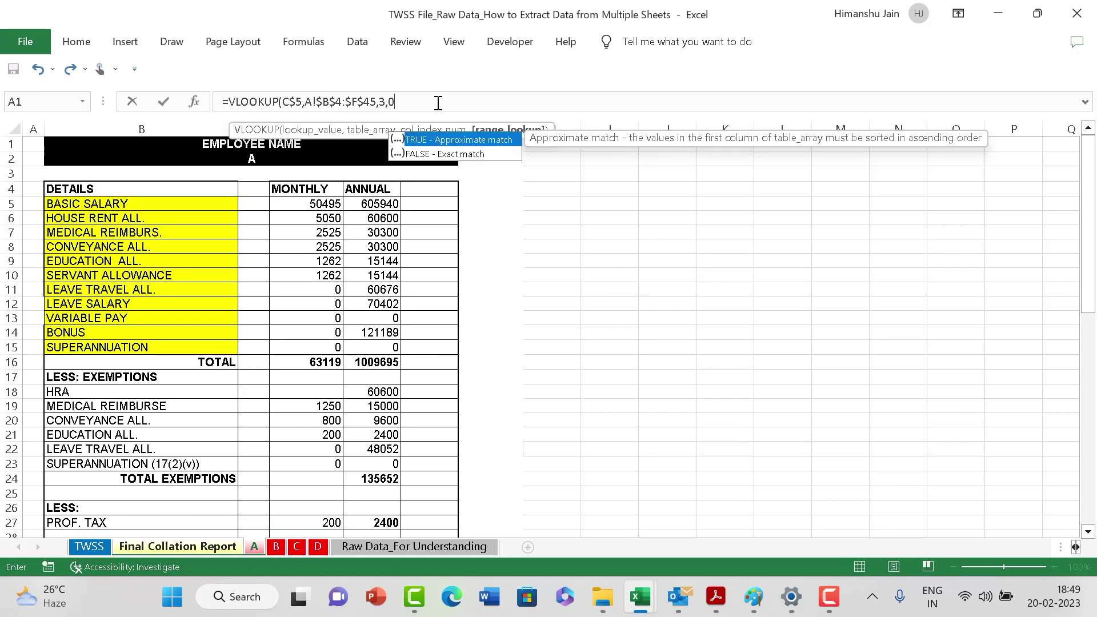
{"action": "type", "text": "0)"}
{"action": "key", "text": "Return"}
{"action": "key", "text": "Up"}
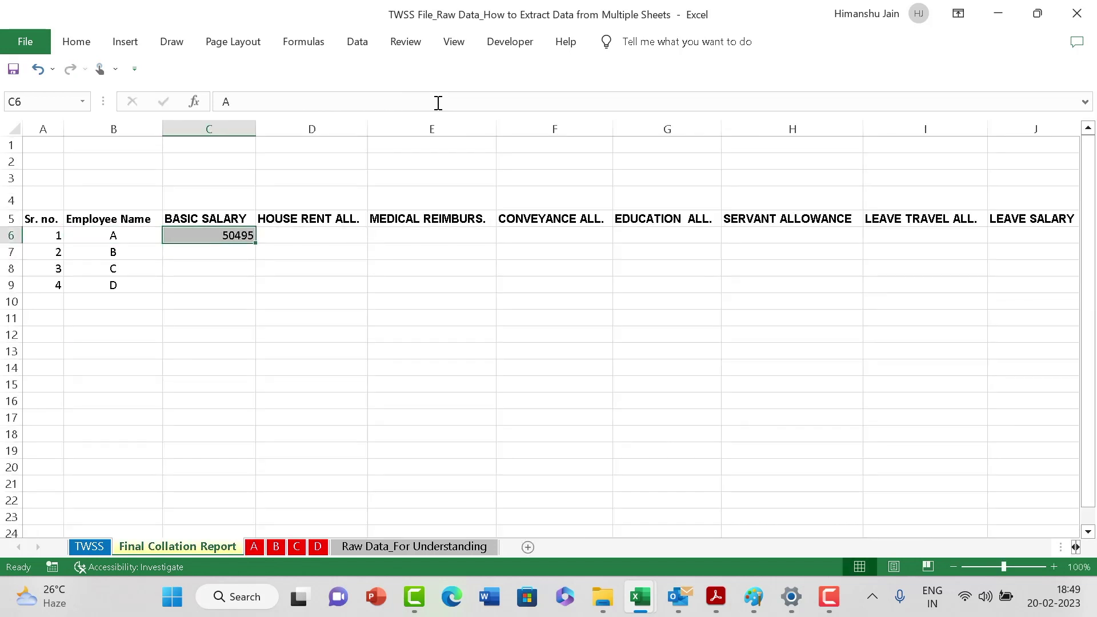
Fill C6's VLOOKUP formula across employee A's row to I6, the LEAVE TRAVEL ALL. column.
{"action": "left_click", "coordinate": [228, 348]}
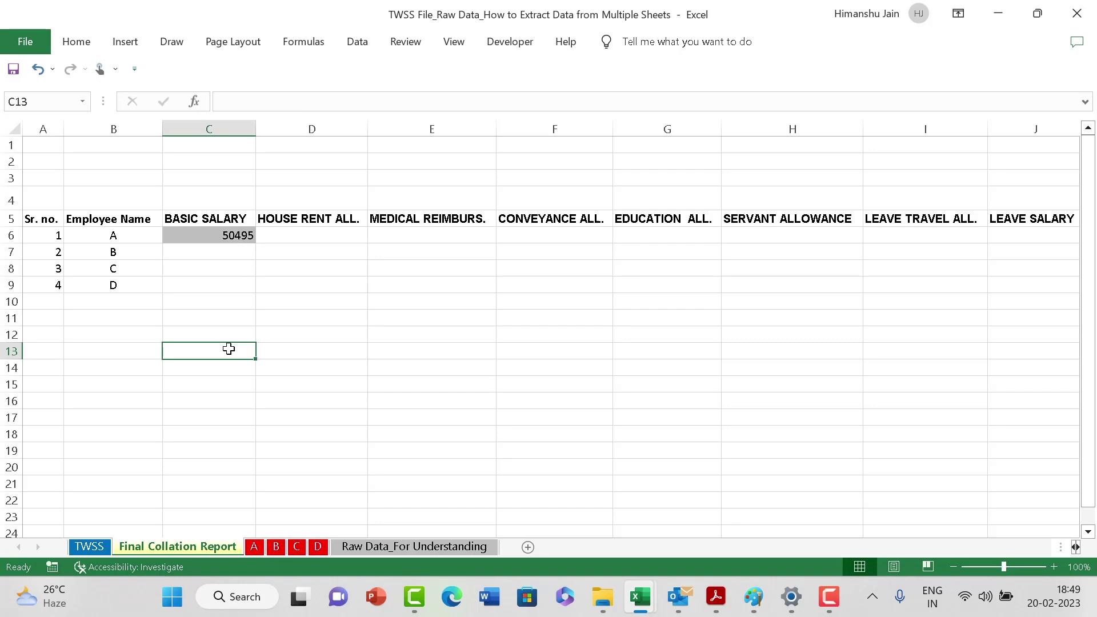
{"action": "left_click", "coordinate": [229, 235]}
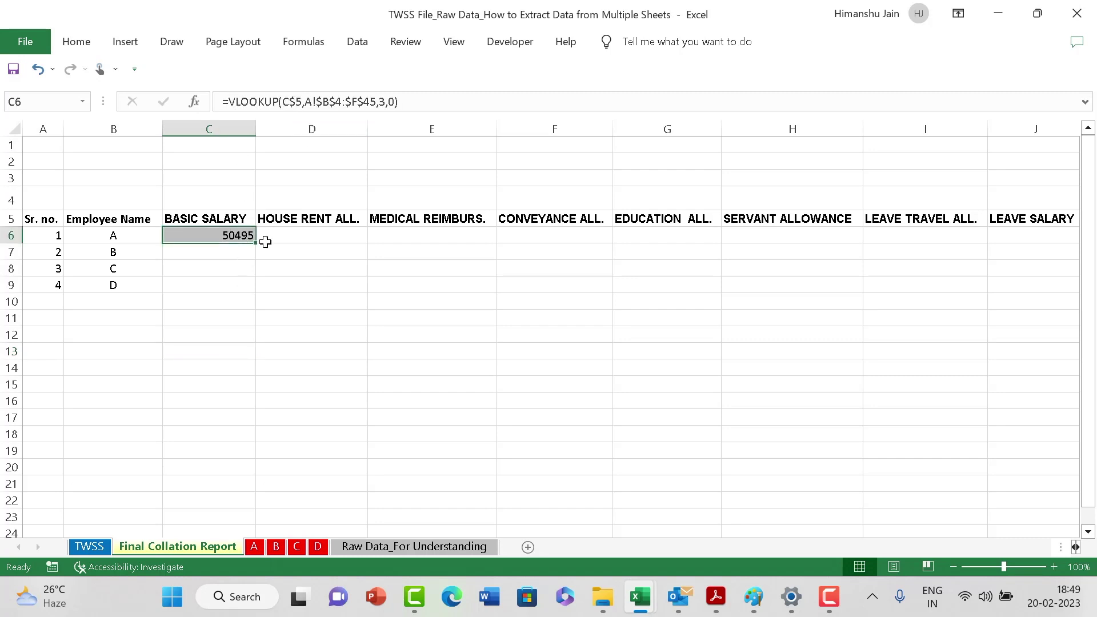
{"action": "left_click_drag", "start_coordinate": [260, 246], "coordinate": [941, 249]}
{"action": "left_click", "coordinate": [491, 328]}
{"action": "left_click", "coordinate": [227, 235]}
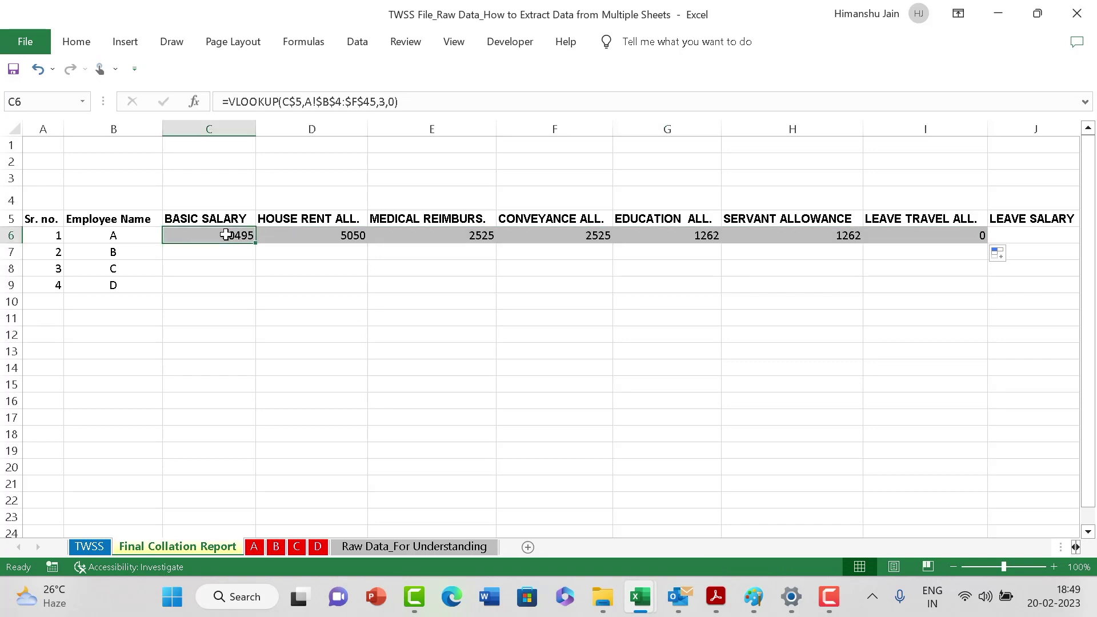
{"action": "key", "text": "ctrl+shift+Right"}
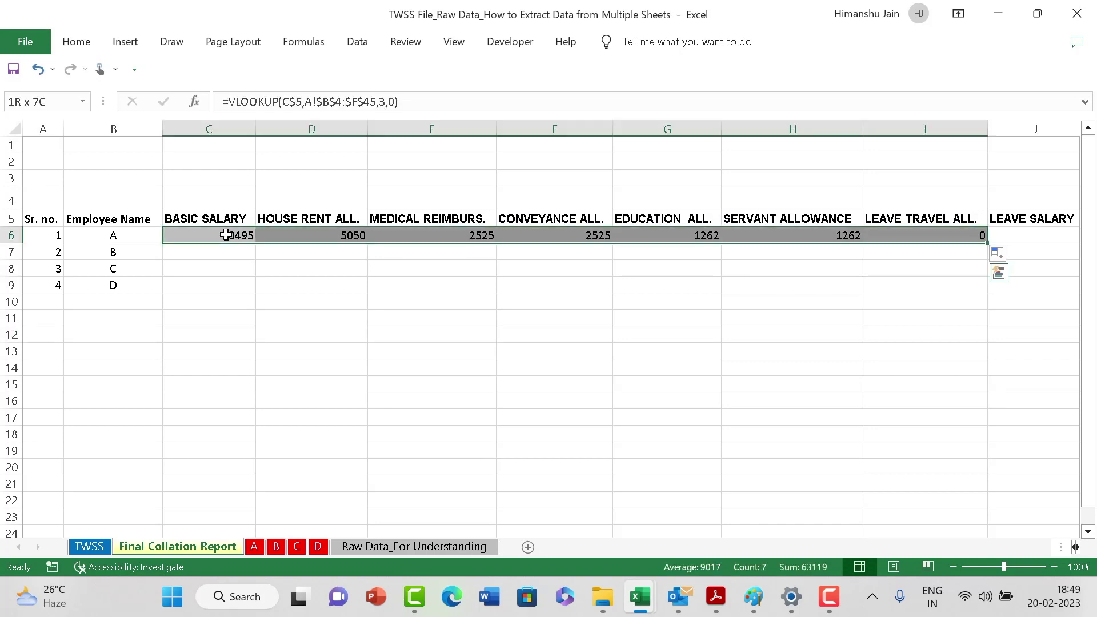
{"action": "left_click", "coordinate": [221, 297]}
Copy C6's formula without the equals sign and paste it as the text VLOOKUP(C$5,A!$B$4:$F$45,3,0) in C2.
{"action": "left_click", "coordinate": [240, 235]}
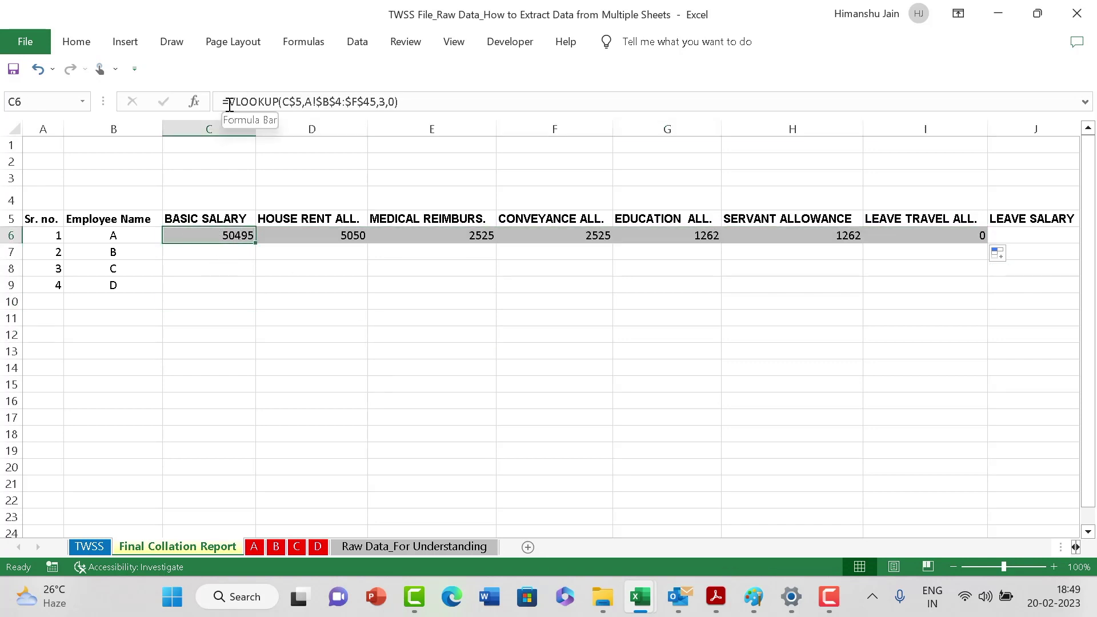
{"action": "left_click_drag", "start_coordinate": [225, 103], "coordinate": [416, 101]}
{"action": "key", "text": "ctrl+c"}
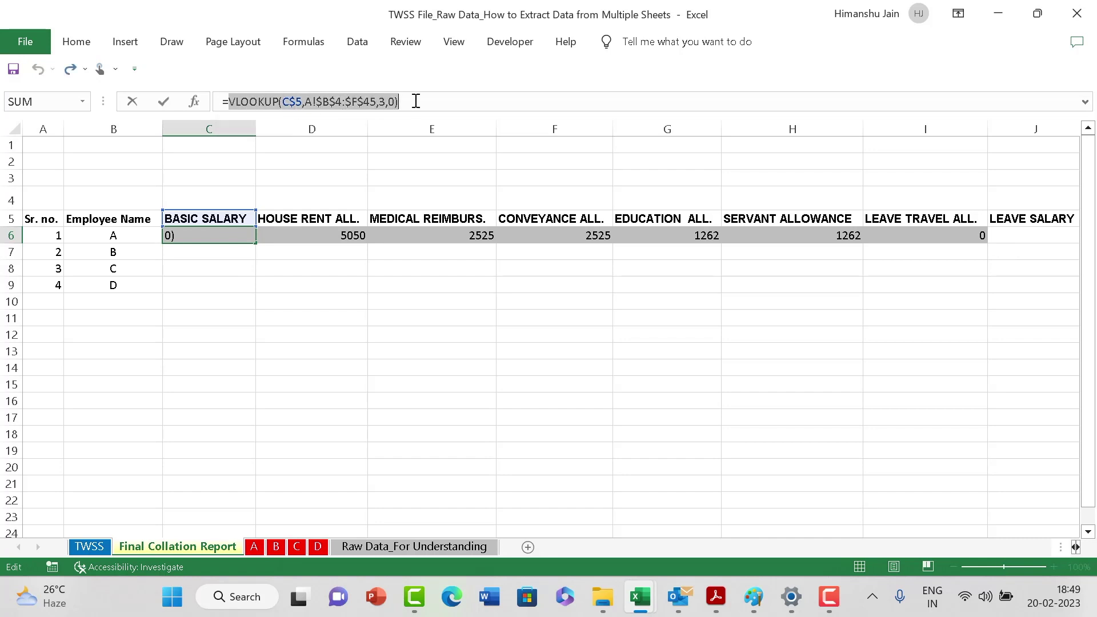
{"action": "key", "text": "Escape"}
{"action": "left_click", "coordinate": [208, 162]}
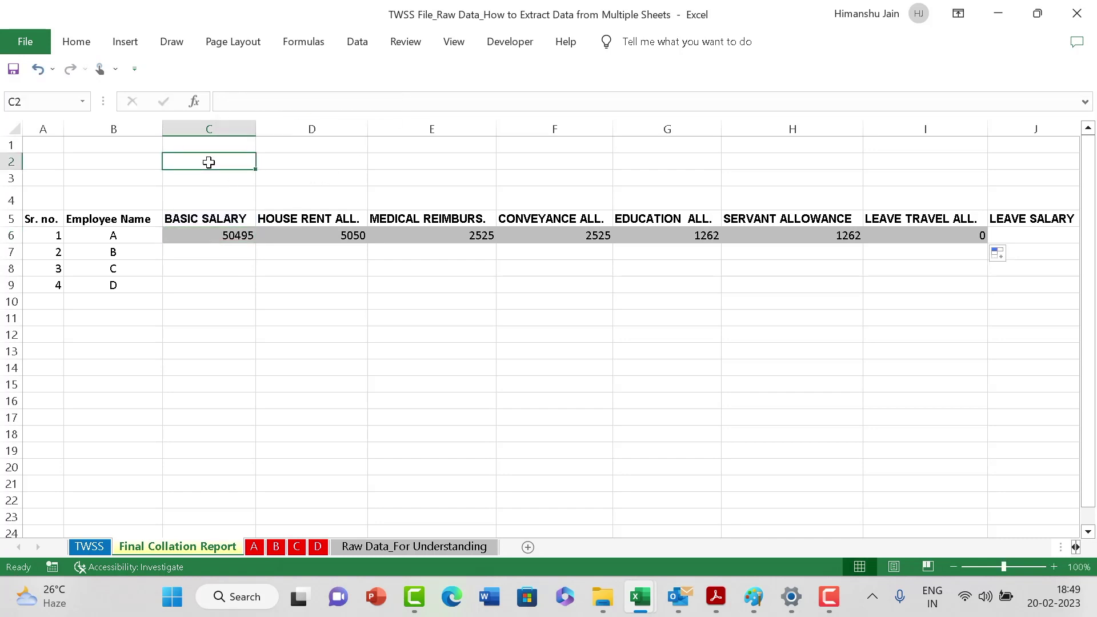
{"action": "key", "text": "ctrl+v"}
{"action": "left_click", "coordinate": [220, 298]}
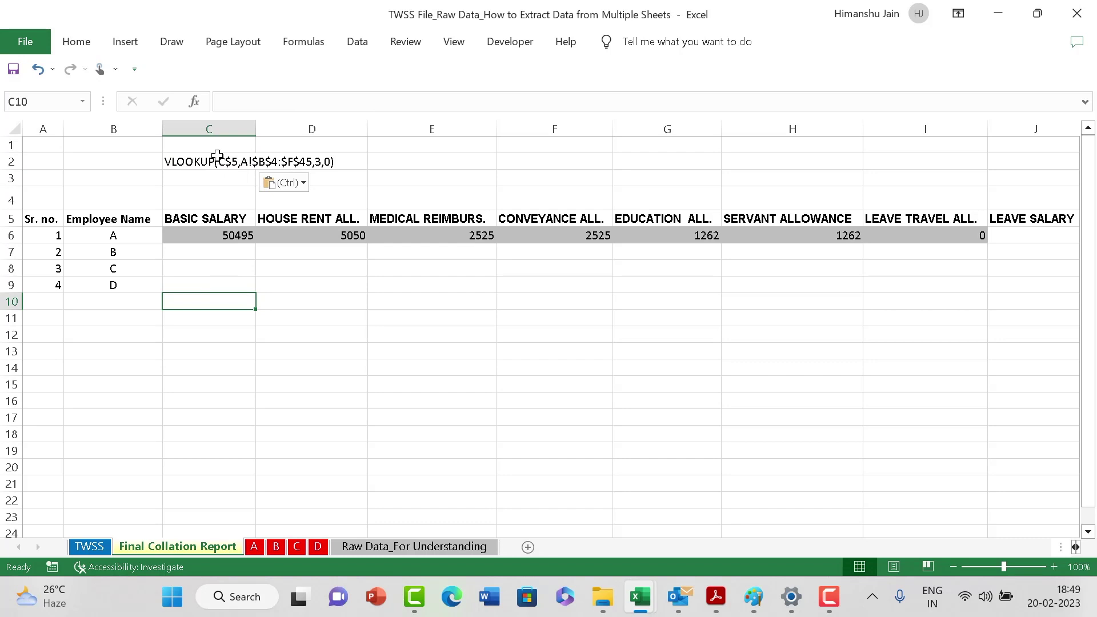
{"action": "left_click", "coordinate": [217, 156]}
{"action": "left_click", "coordinate": [129, 236]}
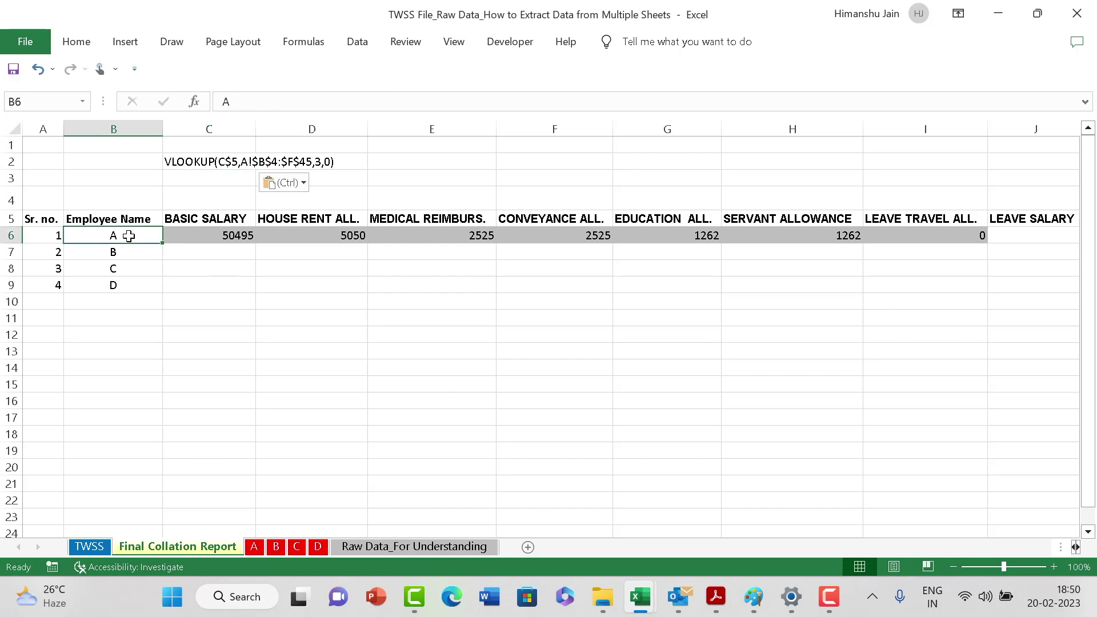
Start a VLOOKUP formula in C7 for employee B with the BASIC SALARY heading as lookup value, row-locked as C$5.
{"action": "left_click", "coordinate": [247, 312]}
{"action": "left_click", "coordinate": [236, 233]}
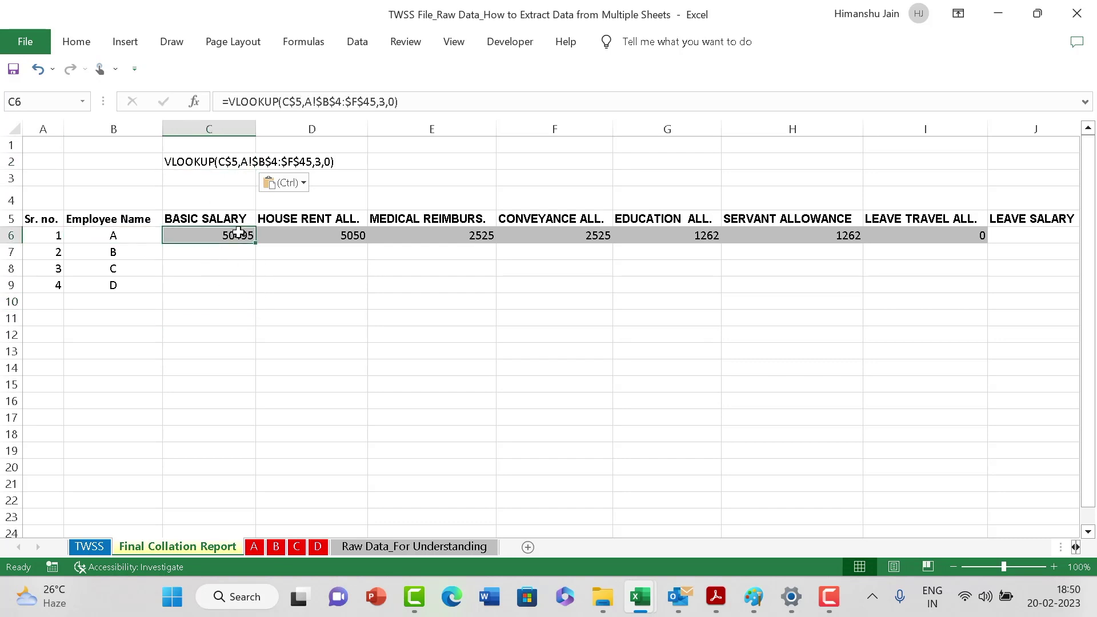
{"action": "key", "text": "Down"}
{"action": "key", "text": "Left"}
{"action": "key", "text": "Right"}
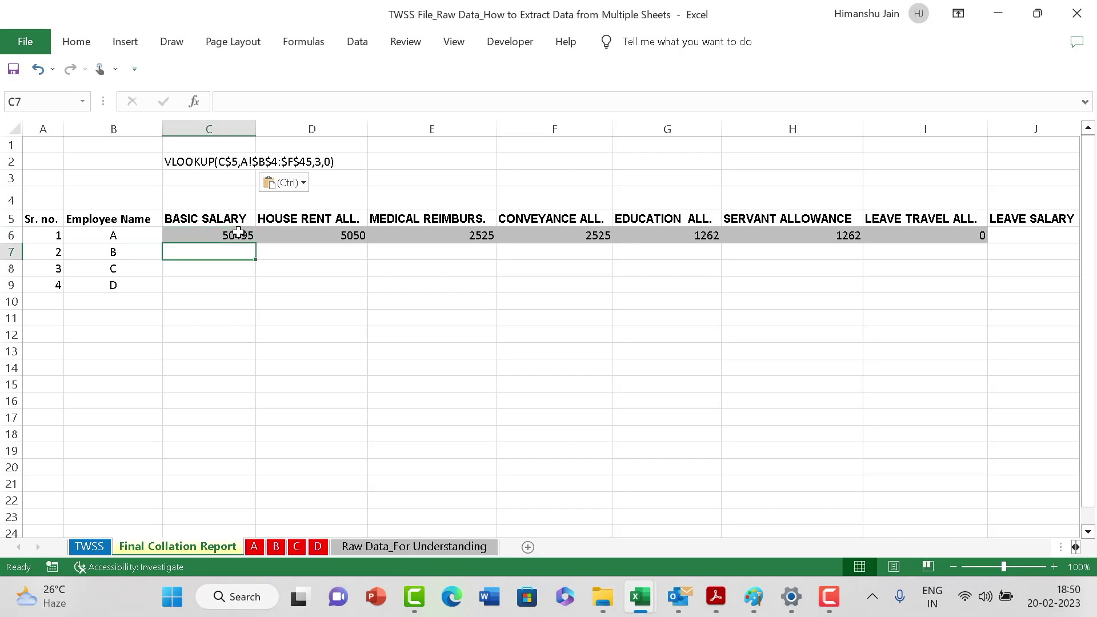
{"action": "key", "text": "Left"}
{"action": "key", "text": "Right"}
{"action": "type", "text": "=VLOOKUP("}
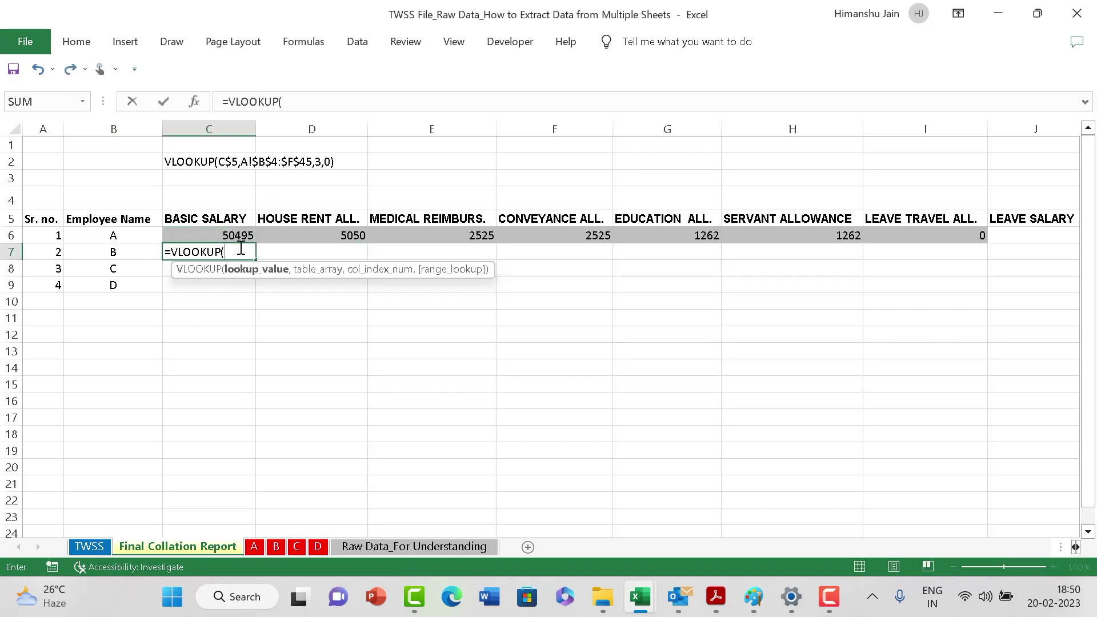
{"action": "left_click", "coordinate": [236, 217]}
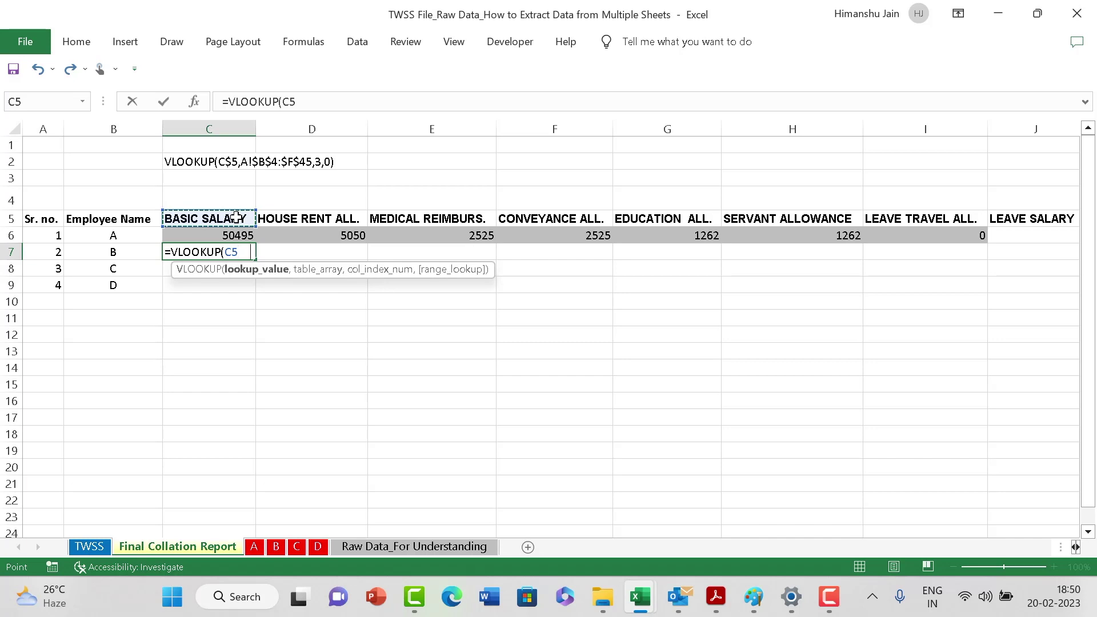
{"action": "key", "text": "F4"}
{"action": "key", "text": "F4"}
{"action": "type", "text": ","}
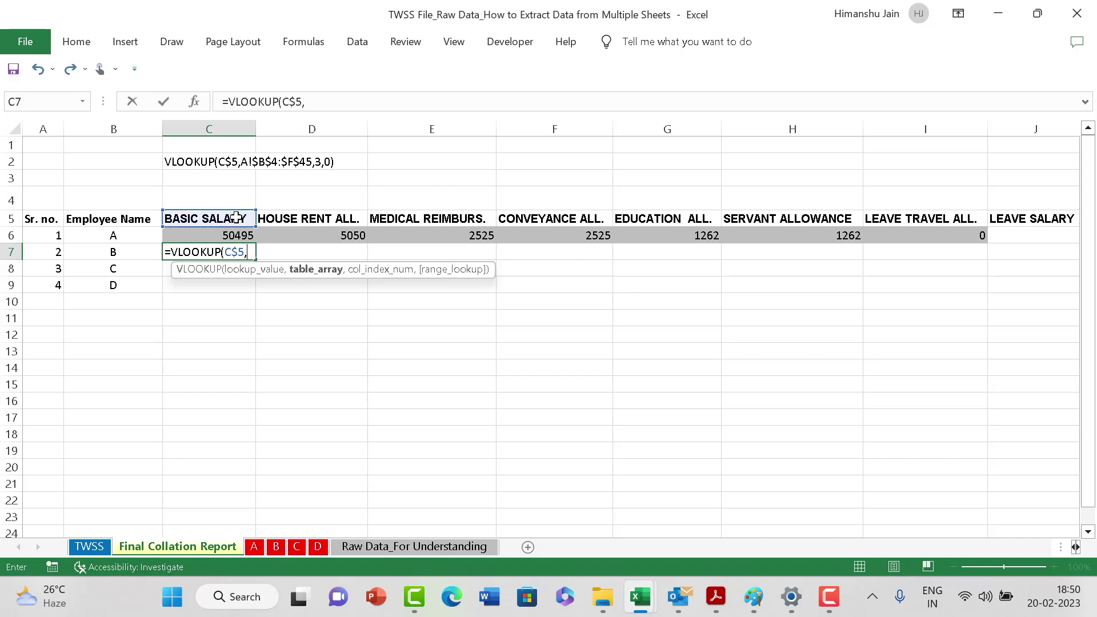
Set the formula's table array to sheet B's range from DETAILS to the TAXABLE INCOME row, as B!$B$4:$F$45.
{"action": "left_click", "coordinate": [276, 547]}
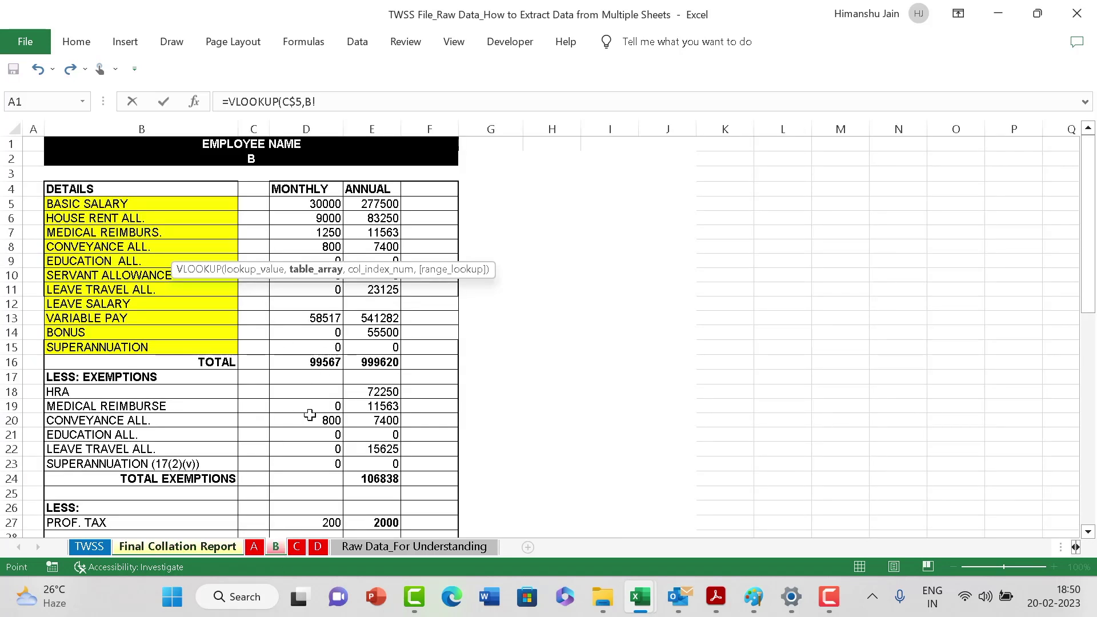
{"action": "left_click", "coordinate": [105, 189]}
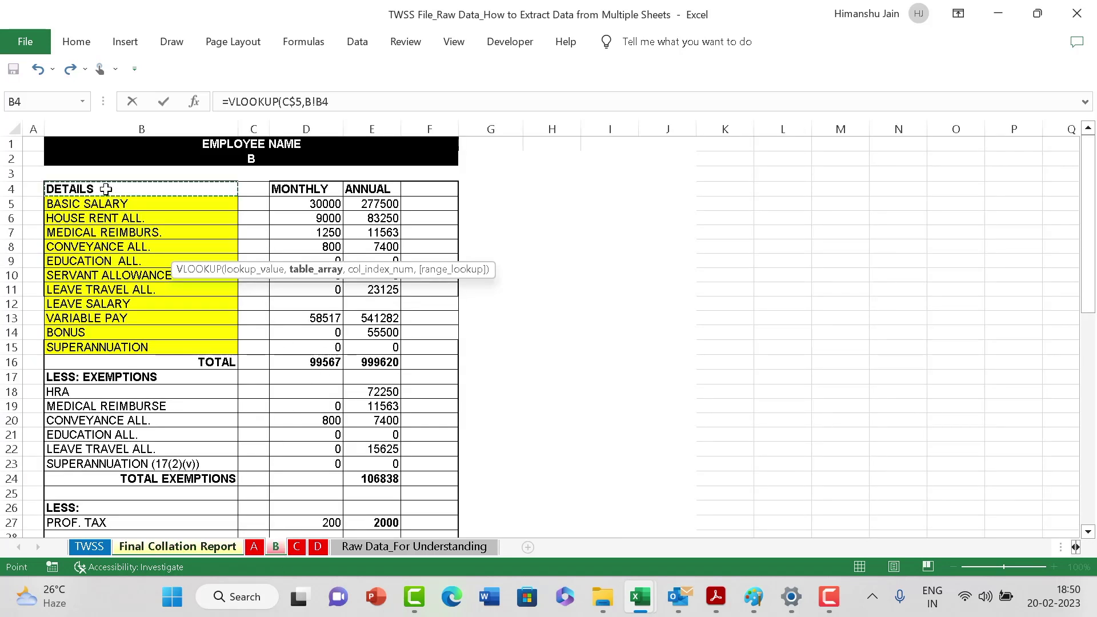
{"action": "key", "text": "shift+Right"}
{"action": "key", "text": "shift+Right"}
{"action": "key", "text": "shift+Right"}
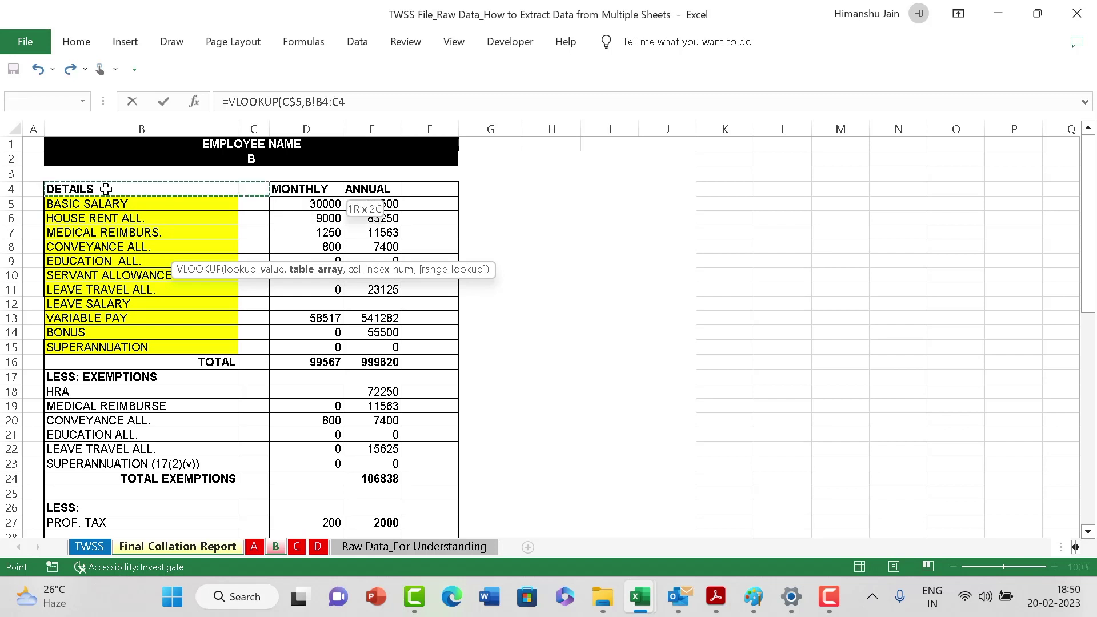
{"action": "key", "text": "shift+Right"}
{"action": "key", "text": "shift+Down"}
{"action": "key", "text": "shift+Down"}
{"action": "key", "text": "shift+Down"}
{"action": "key", "text": "shift+Down"}
{"action": "key", "text": "shift+Down"}
{"action": "key", "text": "shift+Down"}
{"action": "key", "text": "shift+Down"}
{"action": "key", "text": "shift+Down"}
{"action": "key", "text": "shift+Down"}
{"action": "key", "text": "shift+Down"}
{"action": "key", "text": "shift+Down"}
{"action": "key", "text": "shift+Down"}
{"action": "key", "text": "shift+Down"}
{"action": "key", "text": "shift+Down"}
{"action": "key", "text": "shift+Down"}
{"action": "key", "text": "shift+Down"}
{"action": "key", "text": "shift+Down"}
{"action": "key", "text": "shift+Down"}
{"action": "key", "text": "shift+Down"}
{"action": "key", "text": "shift+Down"}
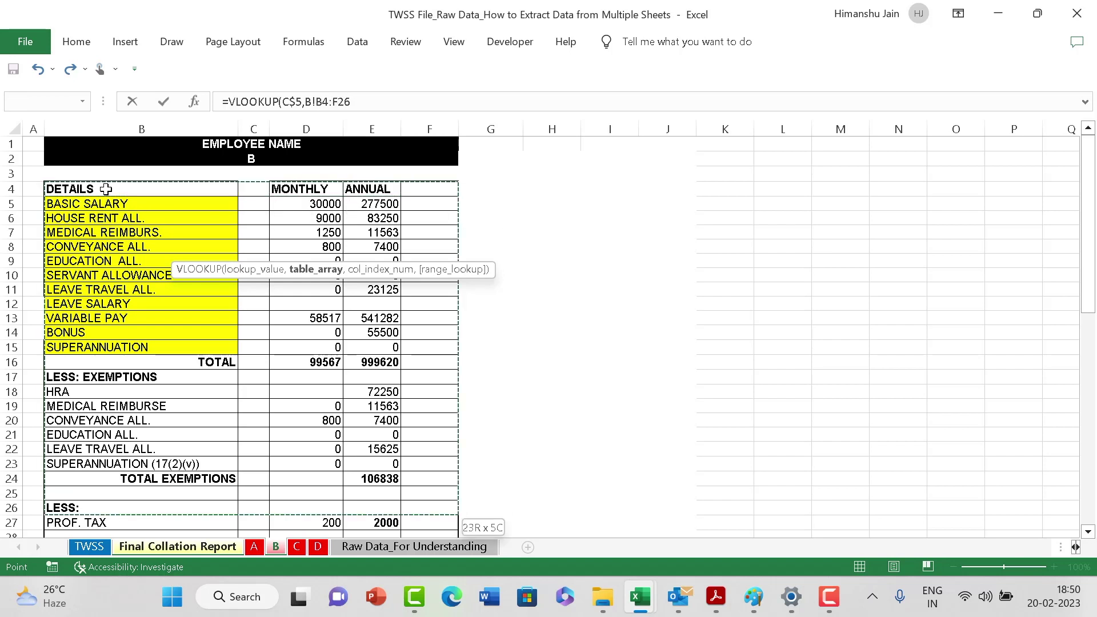
{"action": "key", "text": "shift+Down"}
{"action": "key", "text": "shift+Down"}
{"action": "key", "text": "shift+Down"}
{"action": "key", "text": "shift+Down"}
{"action": "key", "text": "shift+Down"}
{"action": "key", "text": "shift+Down"}
{"action": "key", "text": "shift+Down"}
{"action": "key", "text": "shift+Down"}
{"action": "key", "text": "shift+Down"}
{"action": "key", "text": "shift+Down"}
{"action": "key", "text": "shift+Down"}
{"action": "key", "text": "shift+Down"}
{"action": "key", "text": "shift+Down"}
{"action": "key", "text": "shift+Down"}
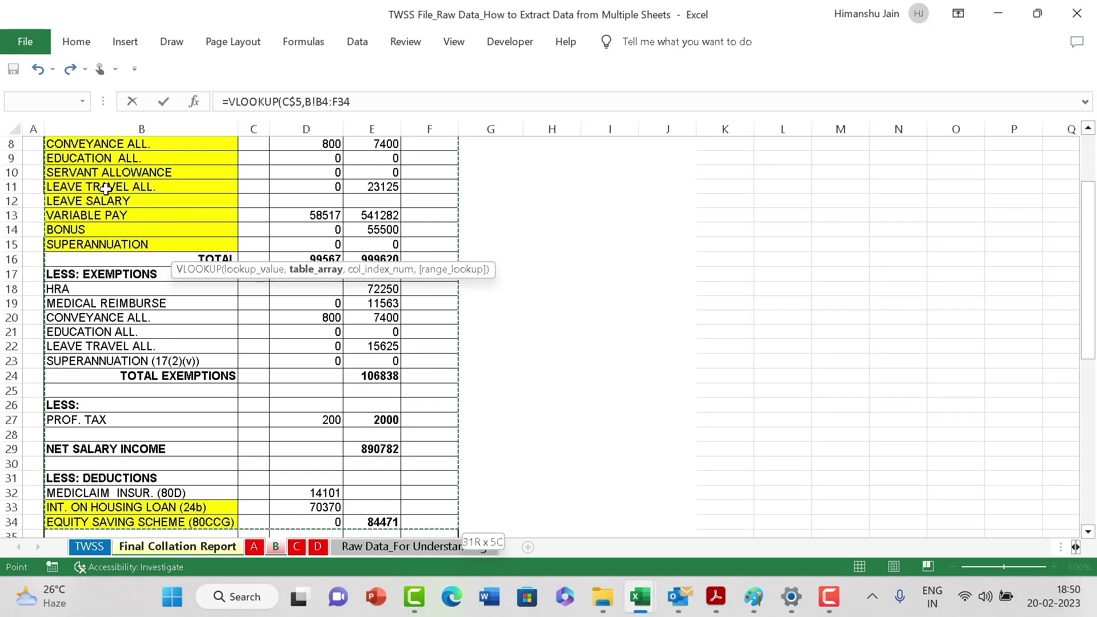
{"action": "key", "text": "shift+Down"}
{"action": "key", "text": "shift+Down"}
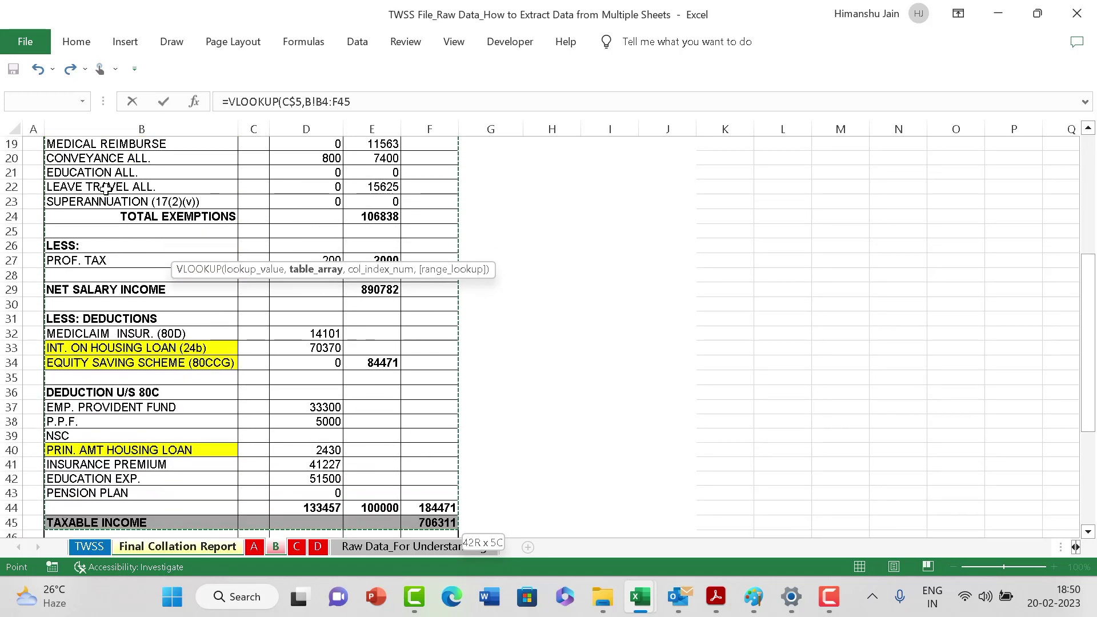
{"action": "key", "text": "F4"}
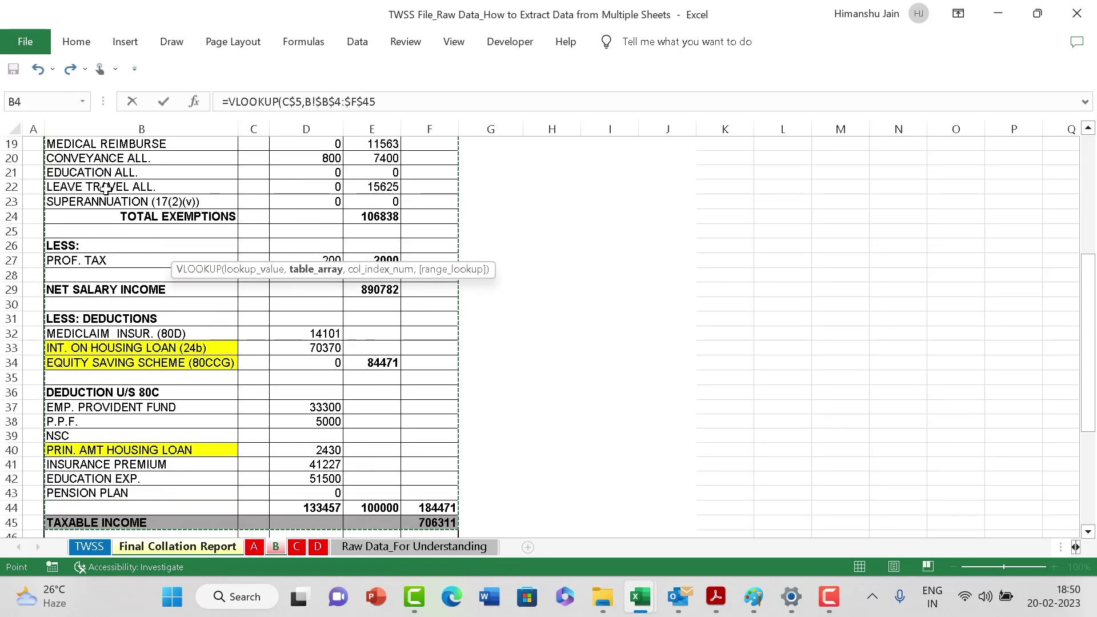
Complete C7's VLOOKUP formula with column index 3 for the MONTHLY figures and 0 for exact match.
{"action": "type", "text": ","}
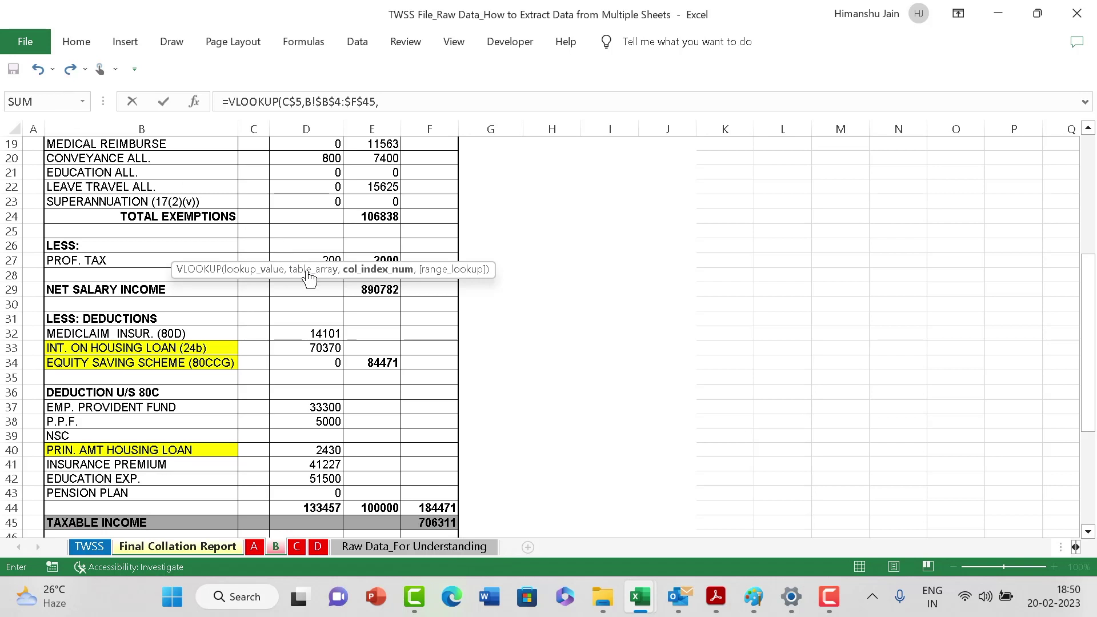
{"action": "scroll", "coordinate": [309, 277], "scroll_direction": "up", "scroll_amount": 6}
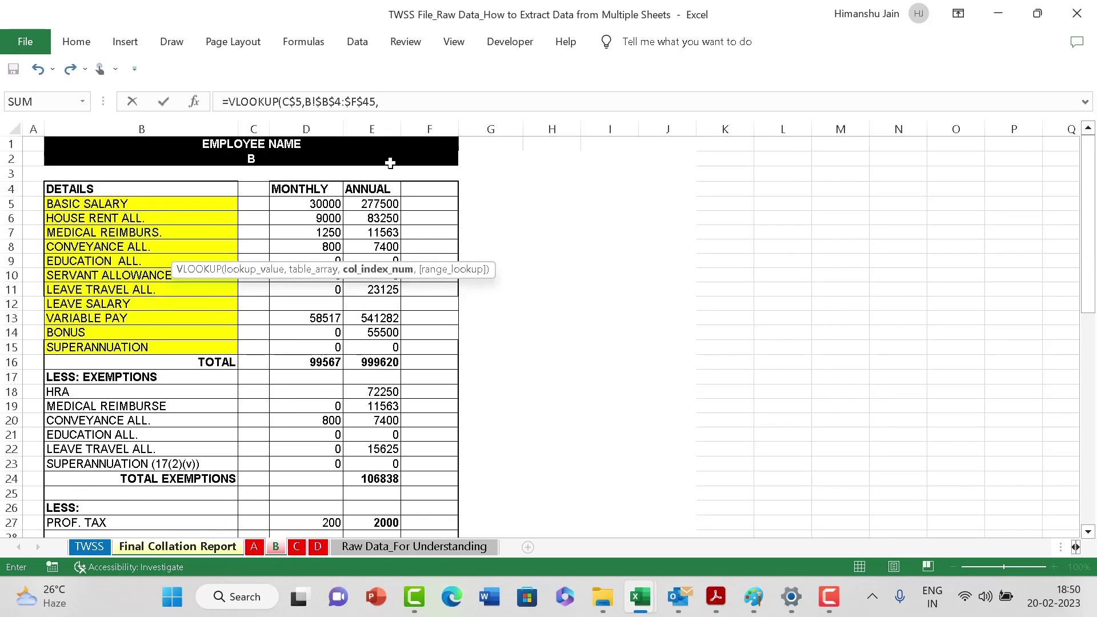
{"action": "type", "text": "3,0"}
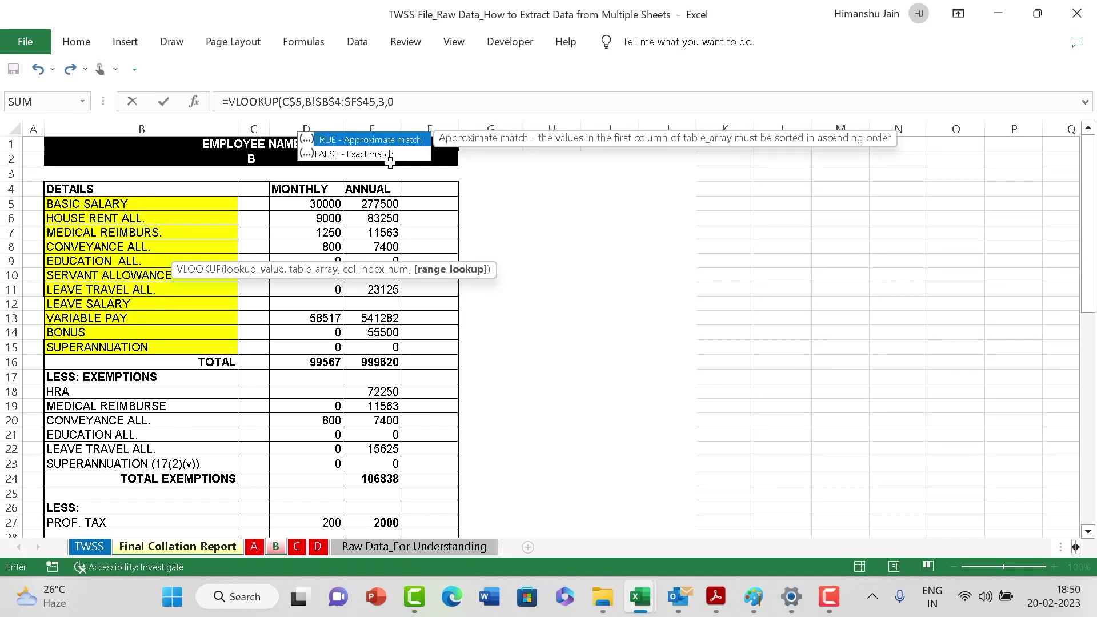
{"action": "key", "text": "Return"}
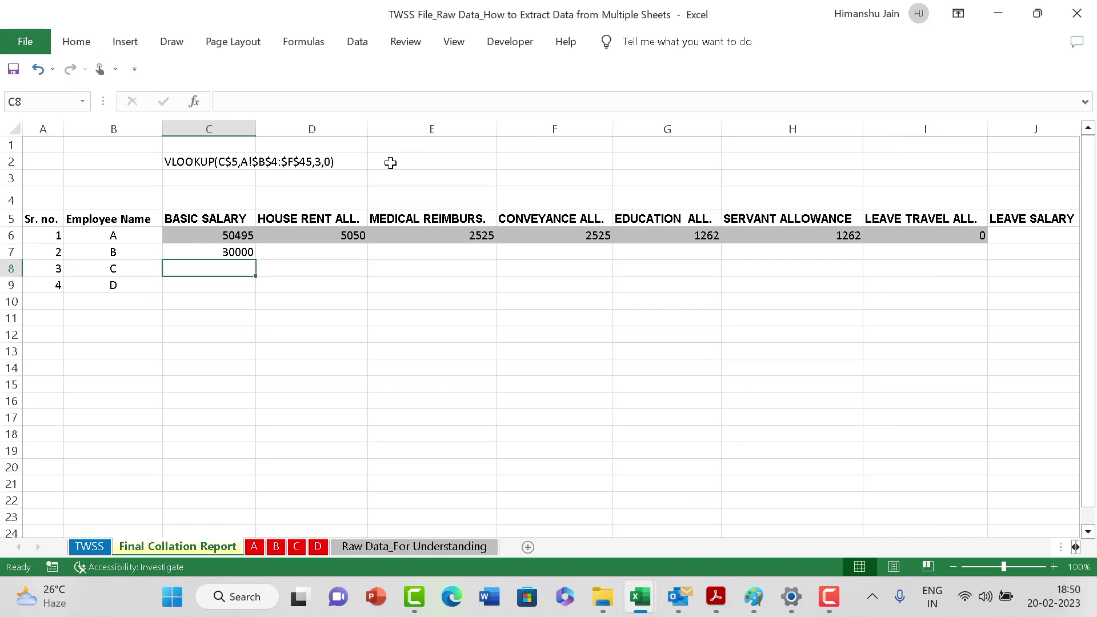
Fill C7's VLOOKUP formula across employee B's row to I7, the LEAVE TRAVEL ALL. column.
{"action": "key", "text": "Up"}
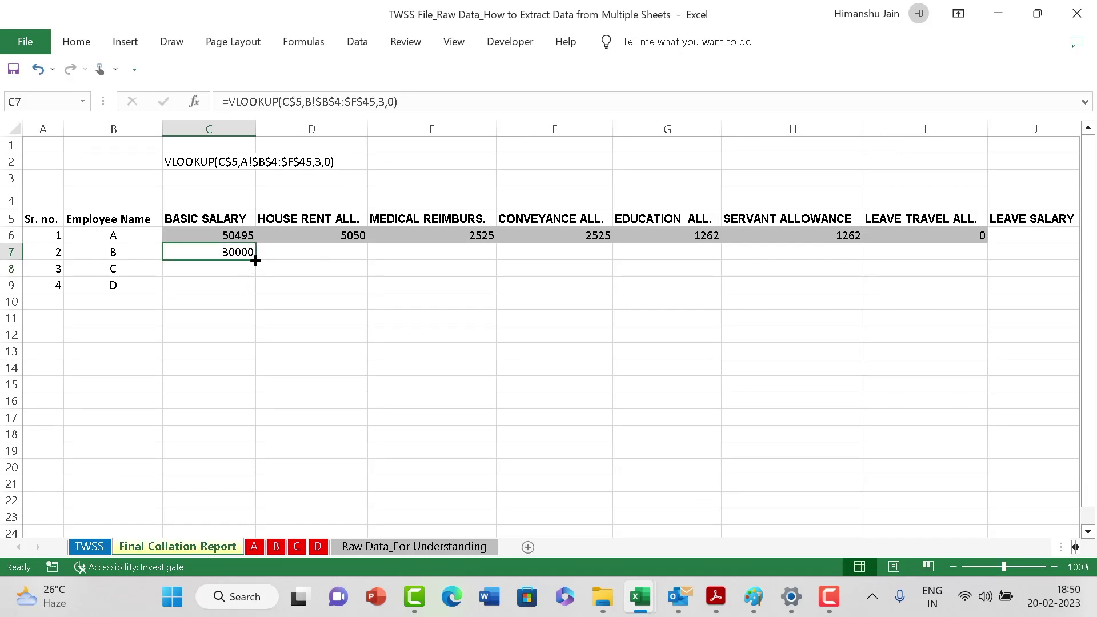
{"action": "left_click_drag", "start_coordinate": [255, 260], "coordinate": [952, 255]}
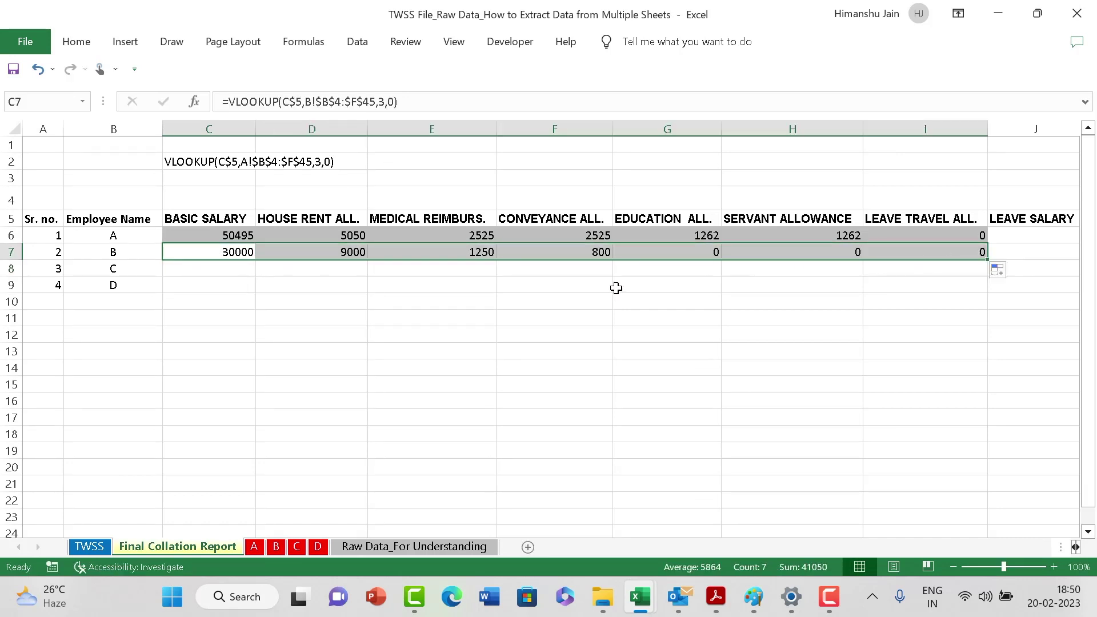
{"action": "left_click", "coordinate": [311, 323]}
Copy C7's formula without the equals sign and paste it as the text VLOOKUP(C$5,B!$B$4:$F$45,3,0) in C3.
{"action": "left_click", "coordinate": [243, 251]}
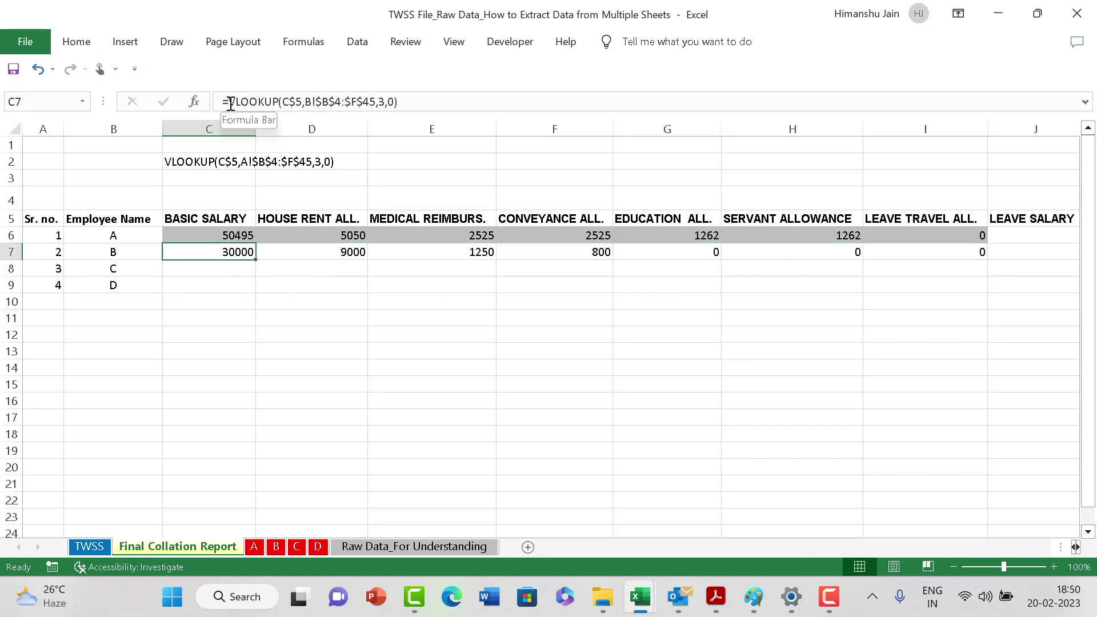
{"action": "left_click_drag", "start_coordinate": [228, 101], "coordinate": [420, 105]}
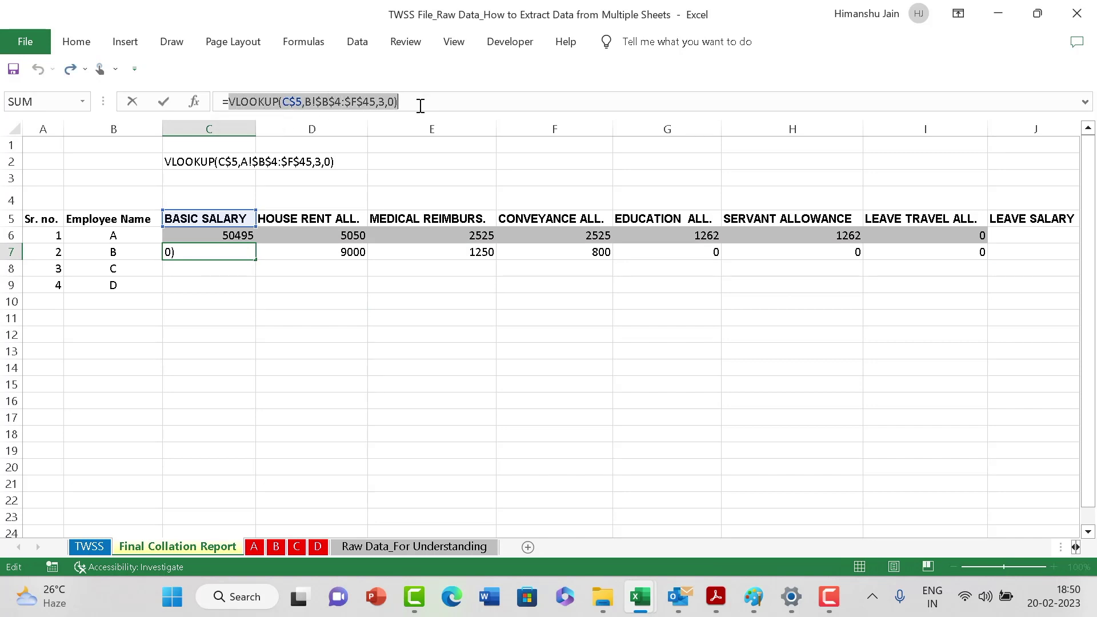
{"action": "key", "text": "Escape"}
{"action": "left_click", "coordinate": [207, 178]}
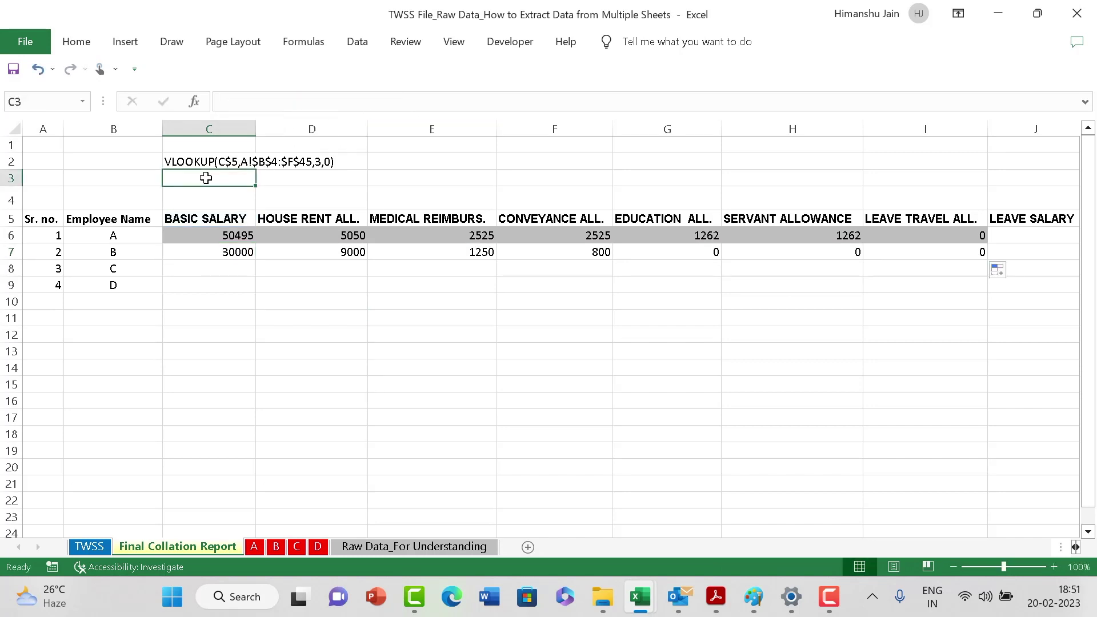
{"action": "key", "text": "ctrl+v"}
{"action": "left_click", "coordinate": [218, 270]}
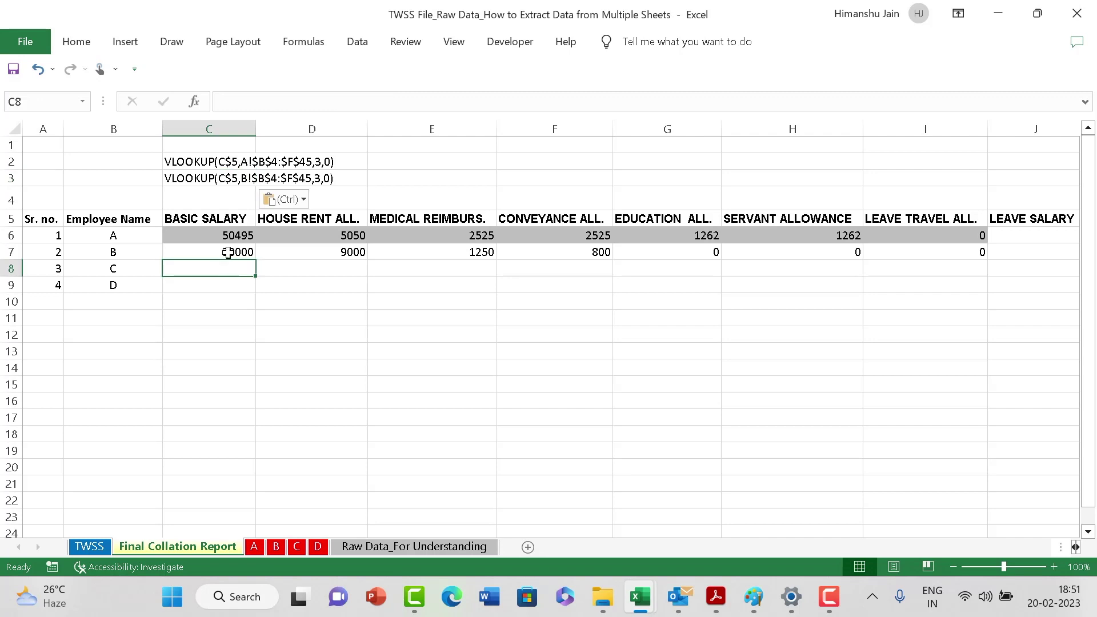
Compare the VLOOKUP formulas in C6 and C7 with the formula text noted above the table.
{"action": "left_click", "coordinate": [277, 335]}
{"action": "left_click", "coordinate": [259, 280]}
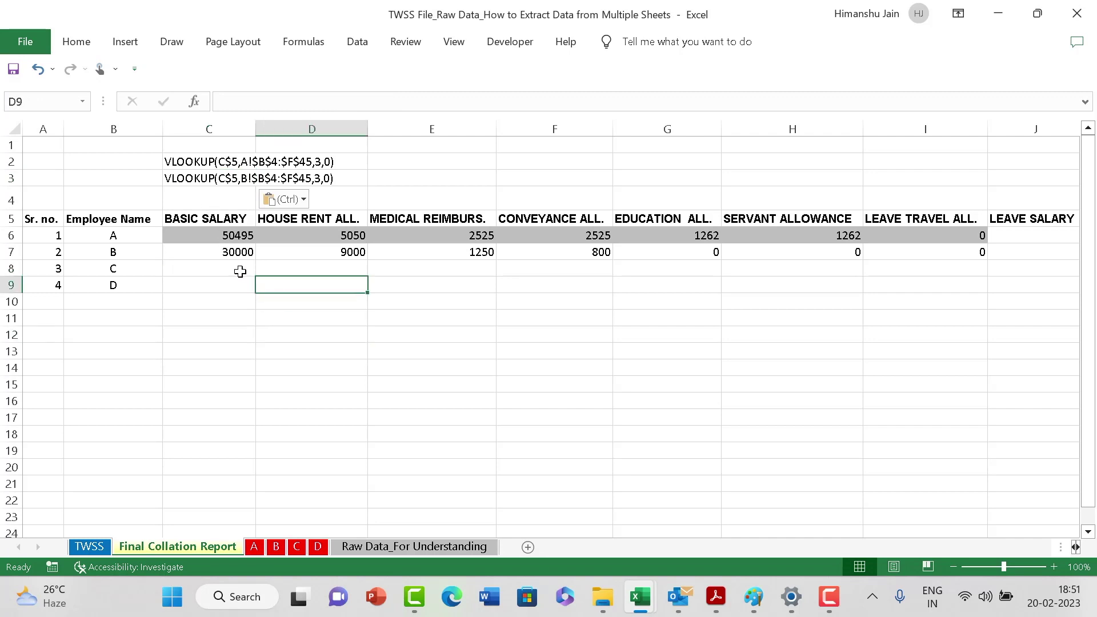
{"action": "left_click", "coordinate": [232, 254]}
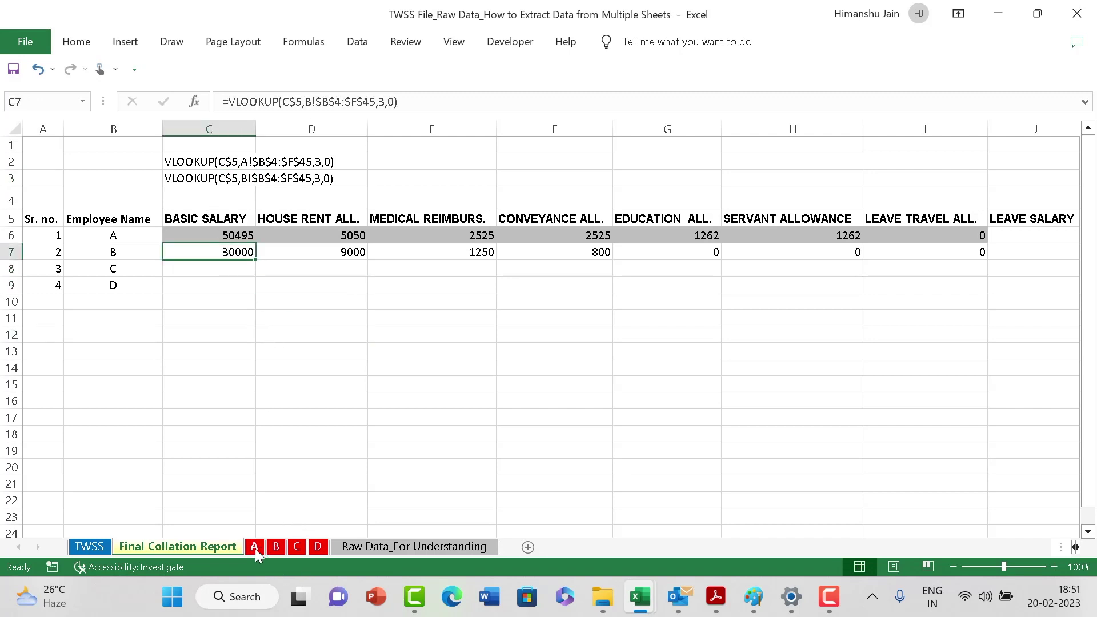
{"action": "left_click", "coordinate": [279, 379]}
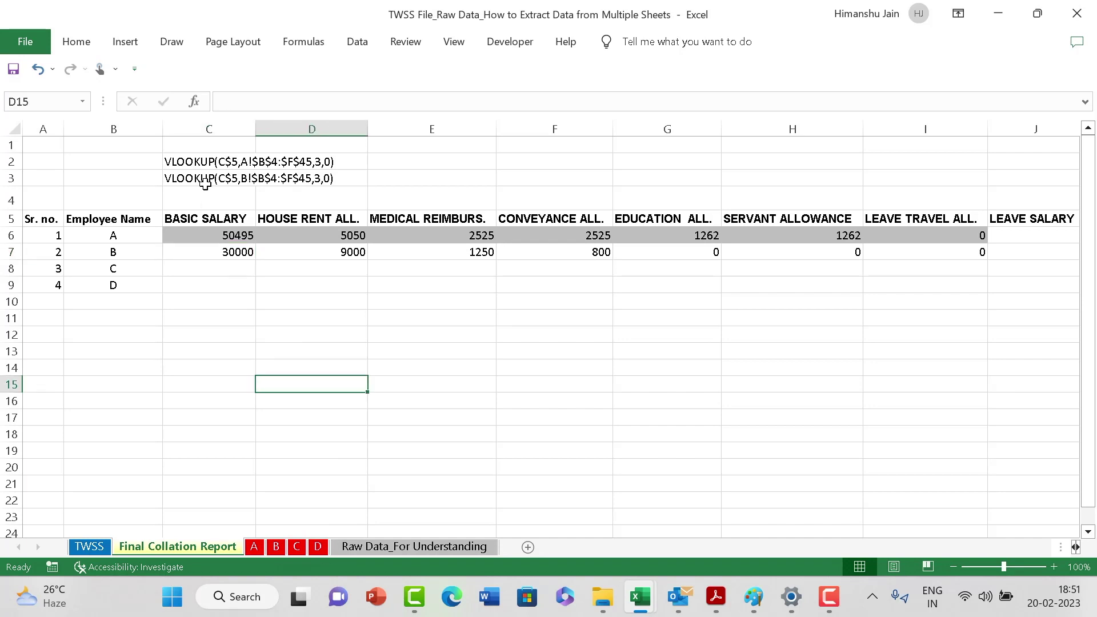
{"action": "left_click", "coordinate": [217, 252]}
{"action": "left_click", "coordinate": [198, 163]}
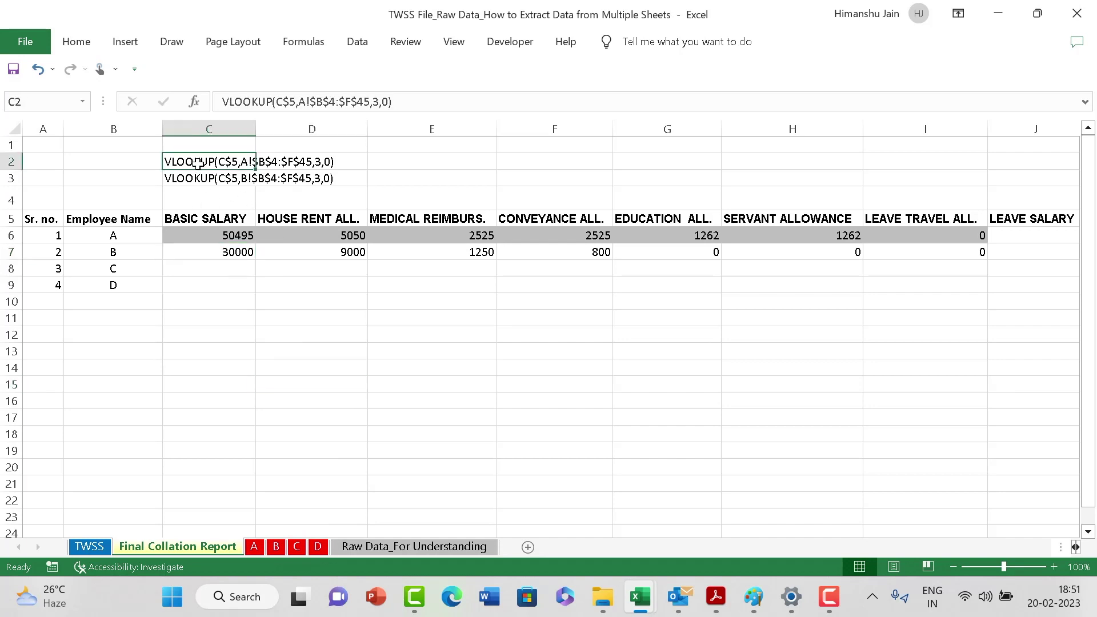
{"action": "left_click", "coordinate": [220, 270]}
{"action": "left_click", "coordinate": [218, 160]}
{"action": "left_click", "coordinate": [206, 235]}
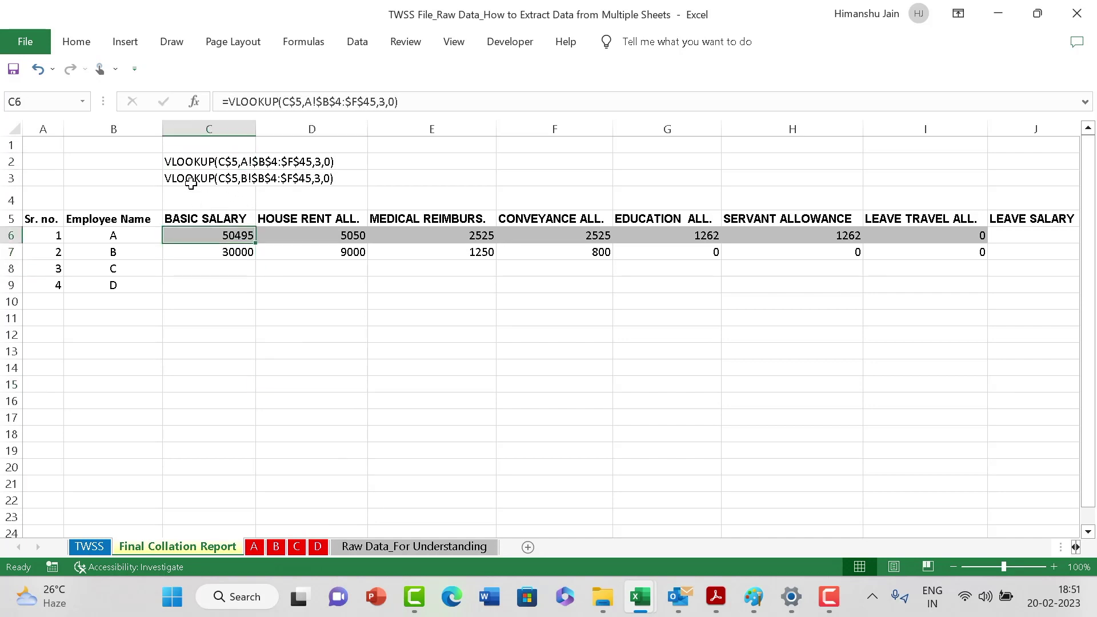
Widen column C so the formula texts in C2 and C3 fit inside their cells.
{"action": "left_click_drag", "start_coordinate": [255, 130], "coordinate": [374, 137]}
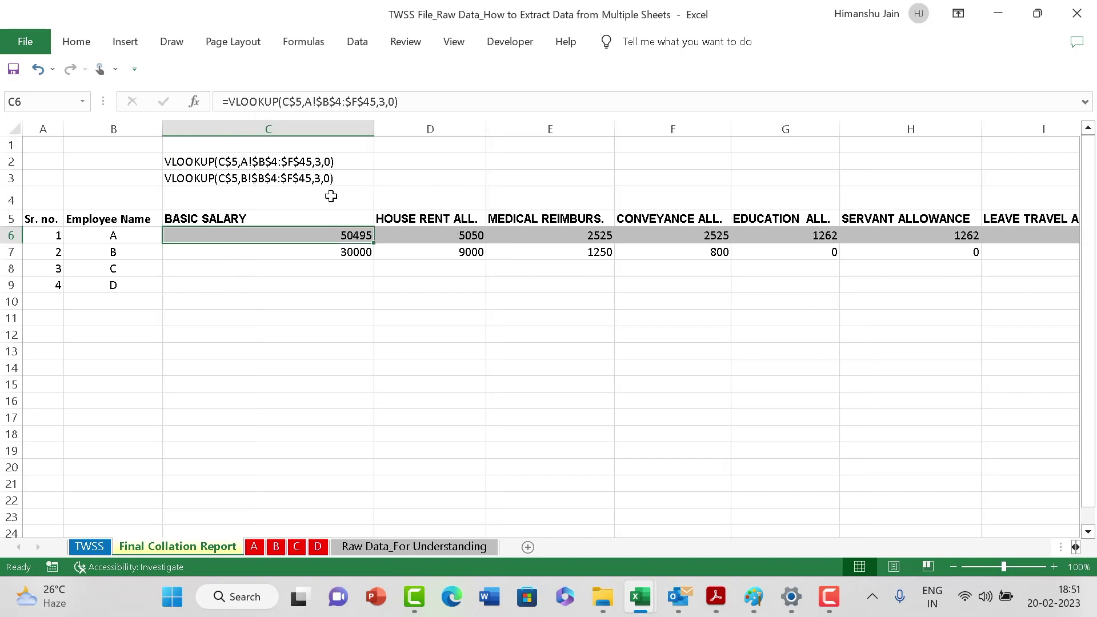
{"action": "left_click", "coordinate": [231, 161]}
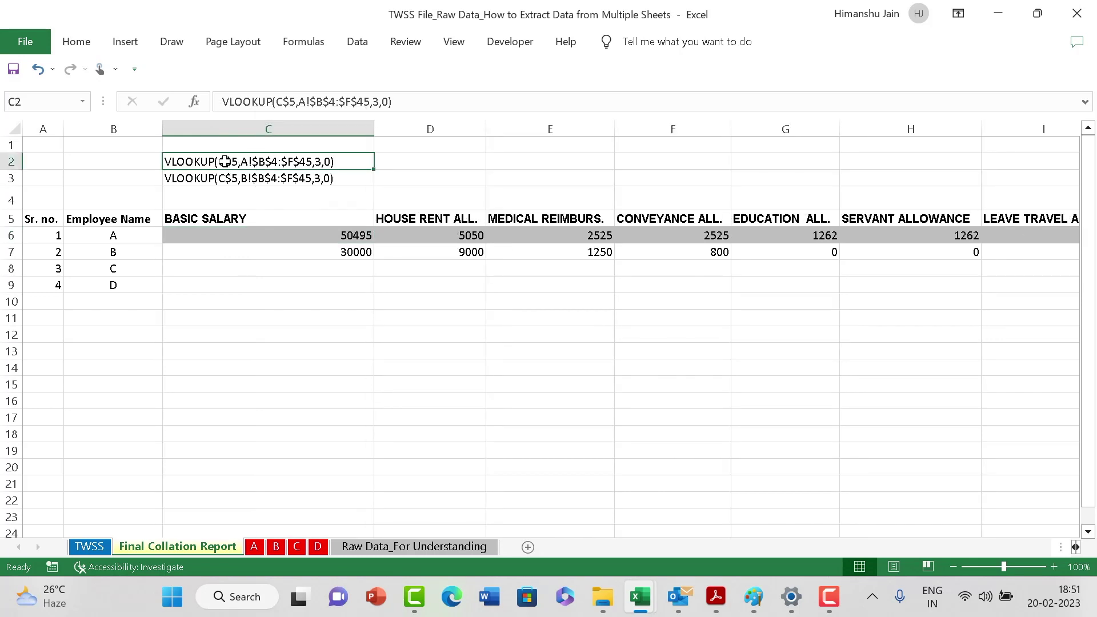
{"action": "left_click", "coordinate": [264, 203]}
{"action": "type", "text": "=vl"}
{"action": "key", "text": "Tab"}
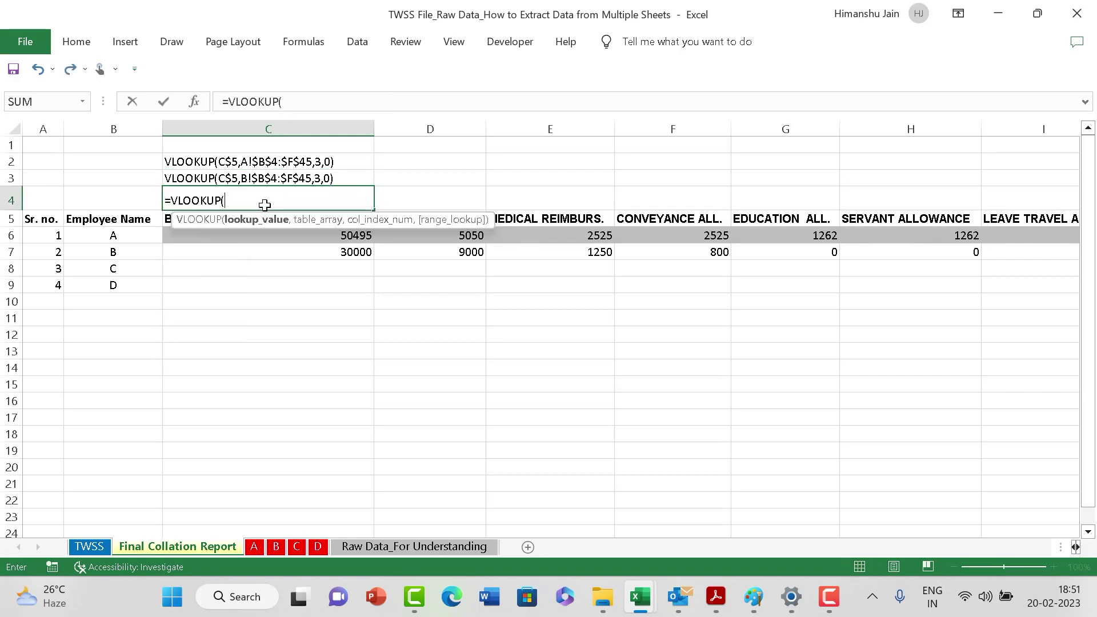
{"action": "key", "text": "Escape"}
Examine the C$5 lookup value in C2's formula text against the BASIC SALARY heading in C5 and the formula in C6.
{"action": "left_click", "coordinate": [205, 162]}
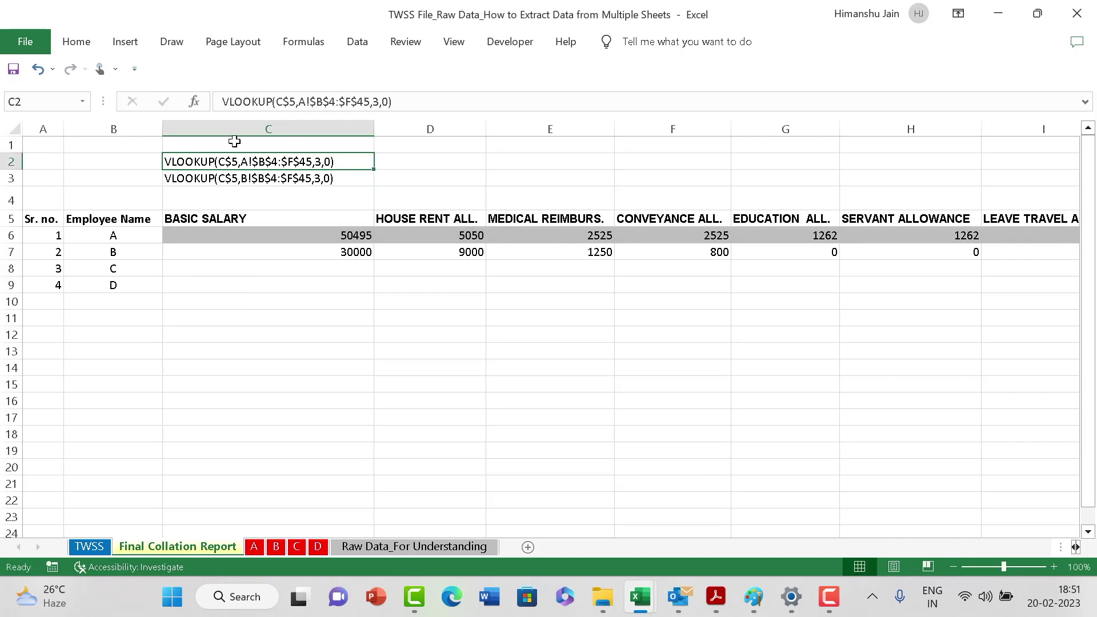
{"action": "left_click_drag", "start_coordinate": [276, 103], "coordinate": [289, 103]}
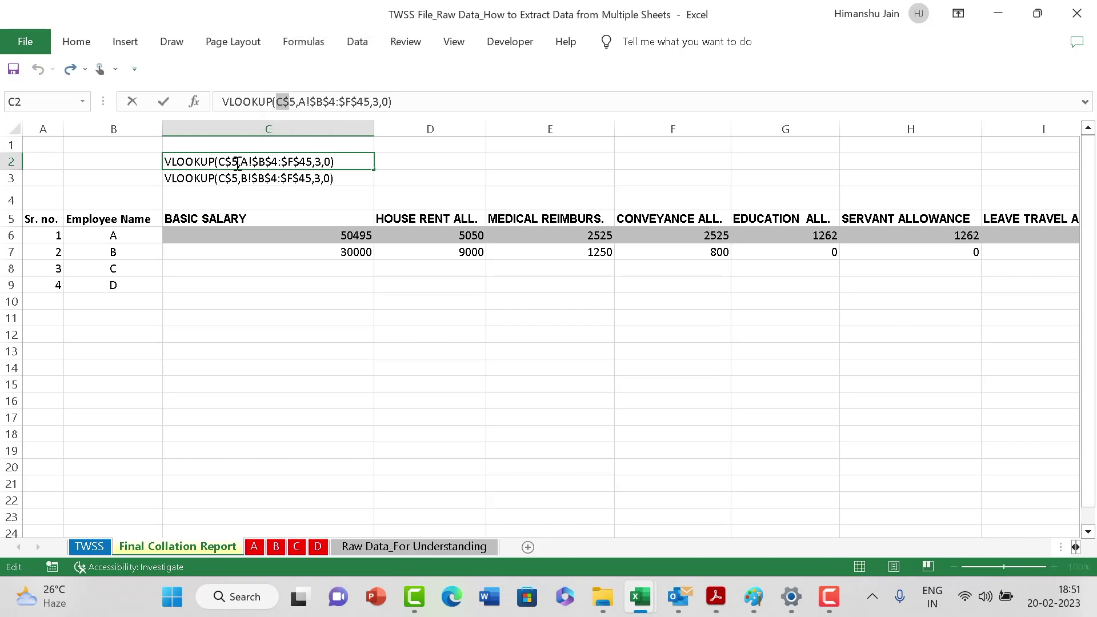
{"action": "key", "text": "Escape"}
{"action": "left_click", "coordinate": [232, 219]}
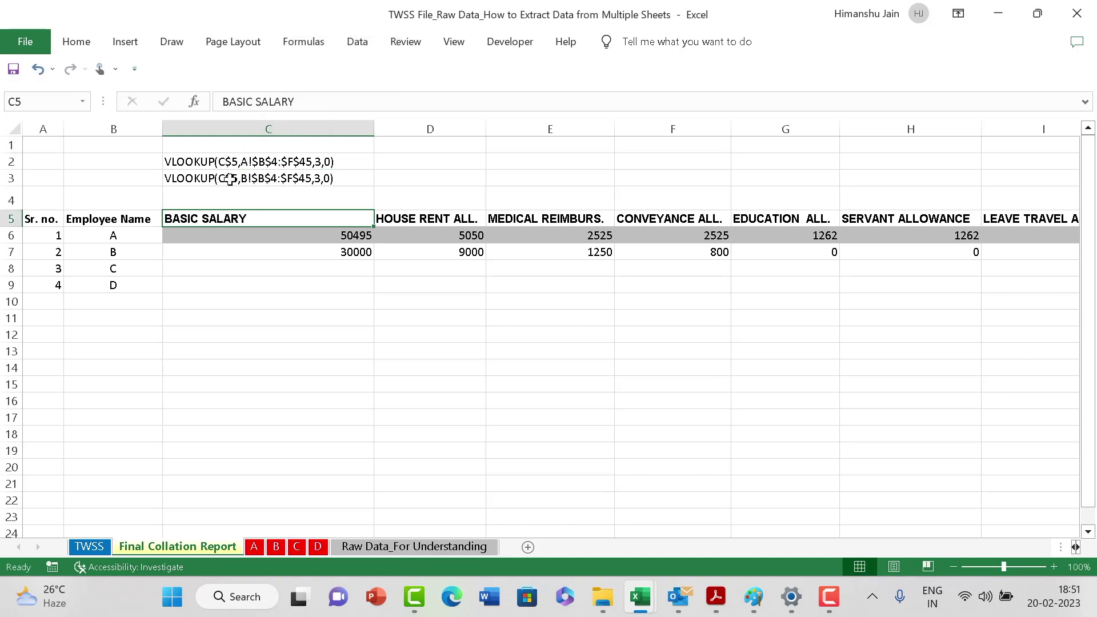
{"action": "left_click", "coordinate": [228, 162]}
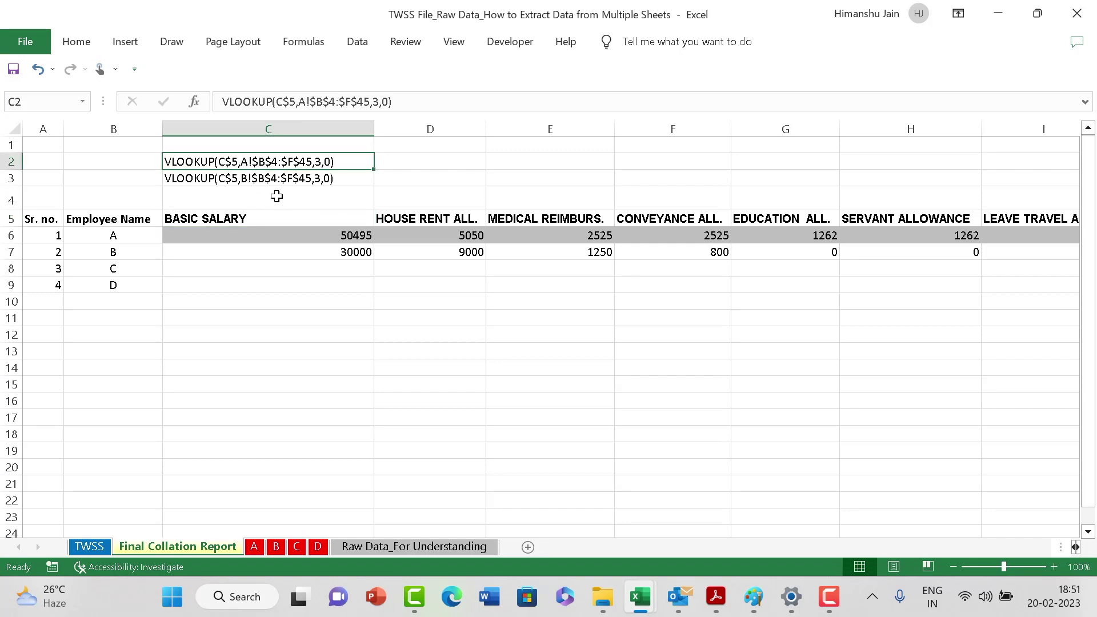
{"action": "left_click", "coordinate": [277, 234]}
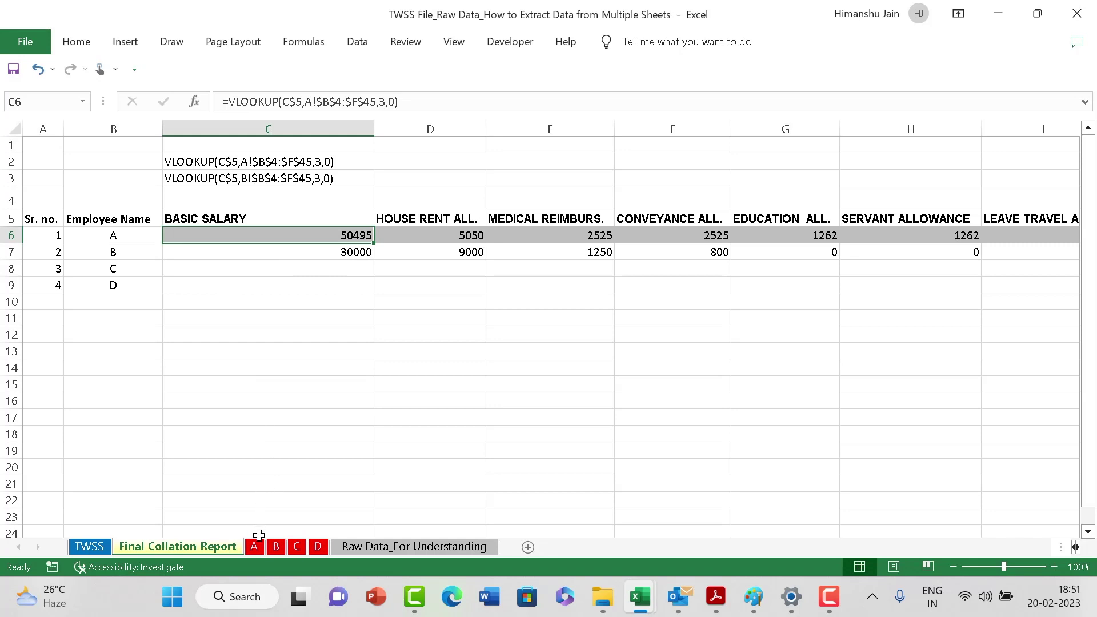
Examine the lookup value and the sheet B range reference in C3's formula text.
{"action": "key", "text": "Down"}
{"action": "key", "text": "Down"}
{"action": "key", "text": "Down"}
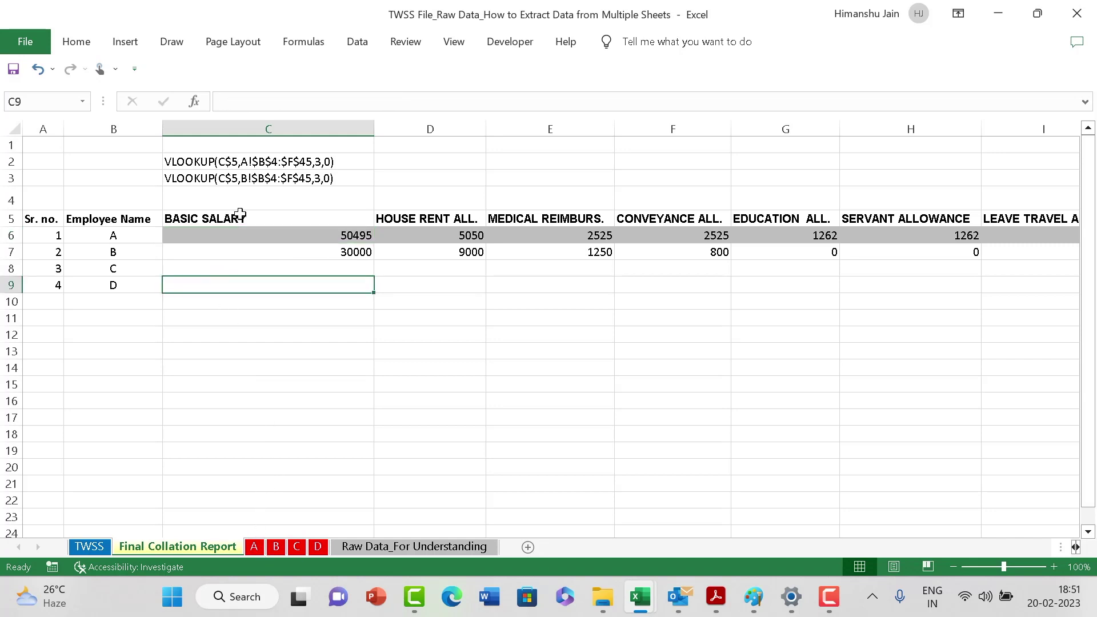
{"action": "left_click", "coordinate": [246, 166]}
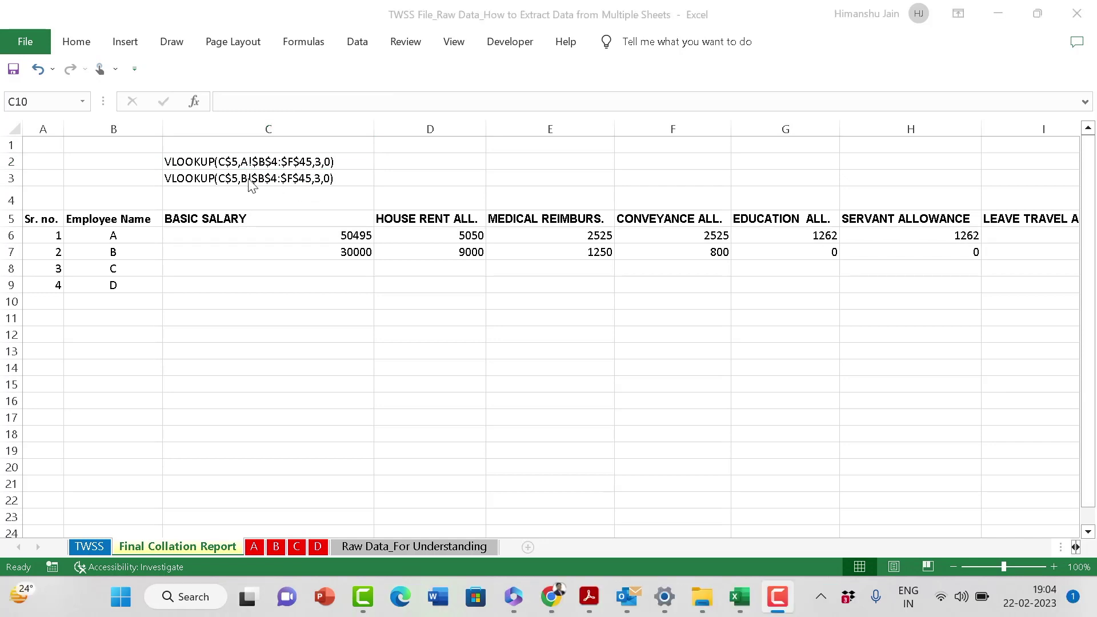
{"action": "left_click", "coordinate": [259, 195]}
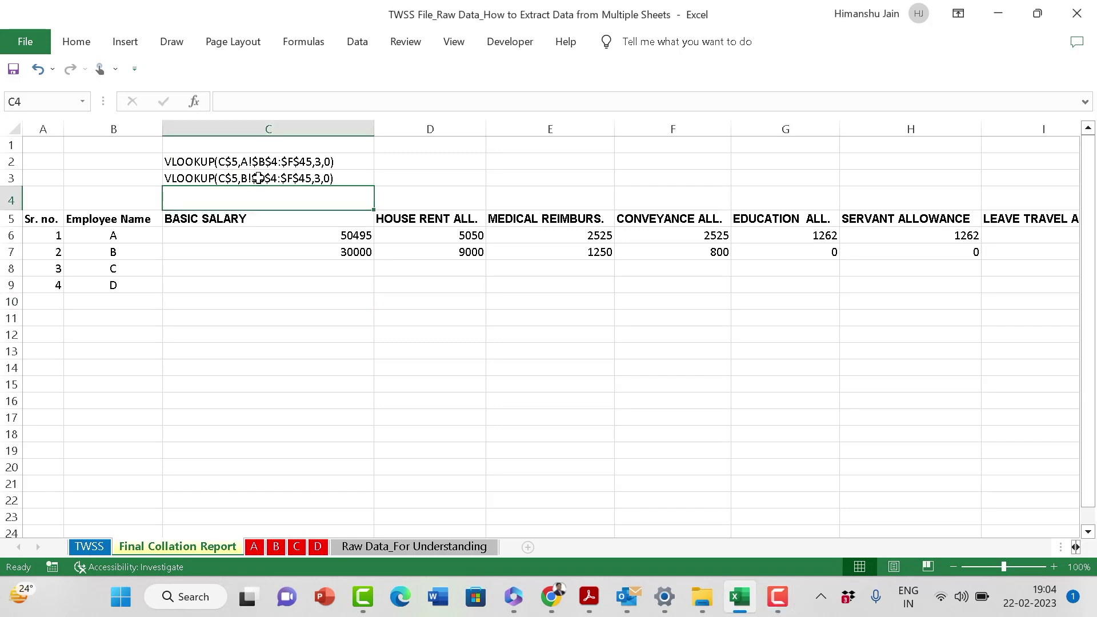
{"action": "left_click", "coordinate": [258, 175]}
{"action": "left_click_drag", "start_coordinate": [277, 101], "coordinate": [370, 100]}
{"action": "left_click", "coordinate": [304, 103]}
{"action": "key", "text": "Escape"}
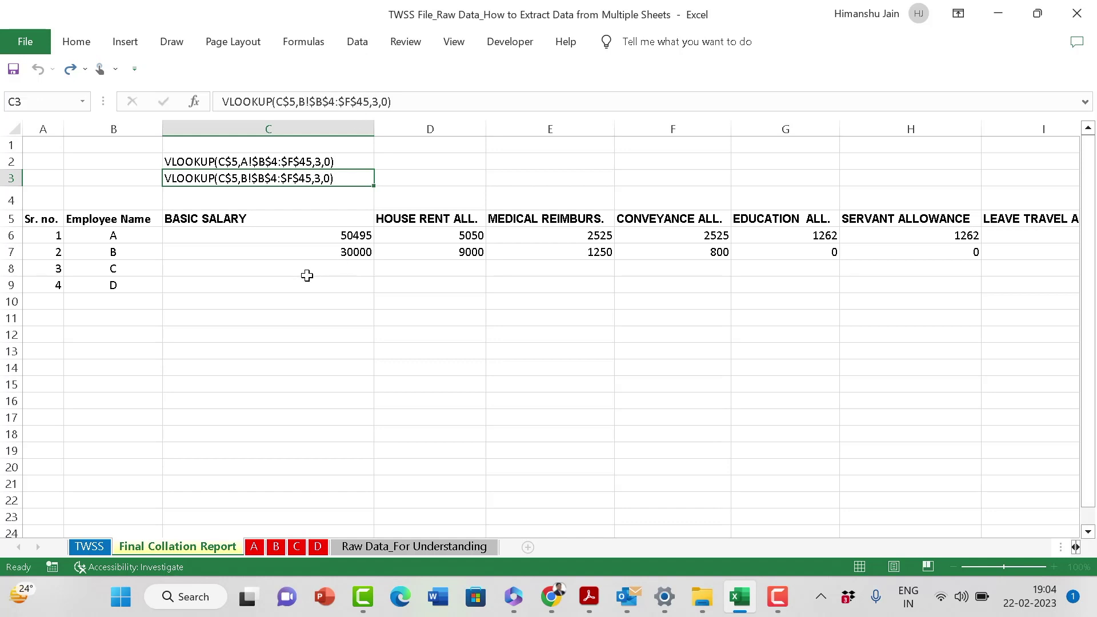
Compare the sheet references A and B between the formula texts in C2 and C3.
{"action": "left_click", "coordinate": [306, 268]}
{"action": "left_click", "coordinate": [308, 182]}
{"action": "left_click", "coordinate": [264, 214]}
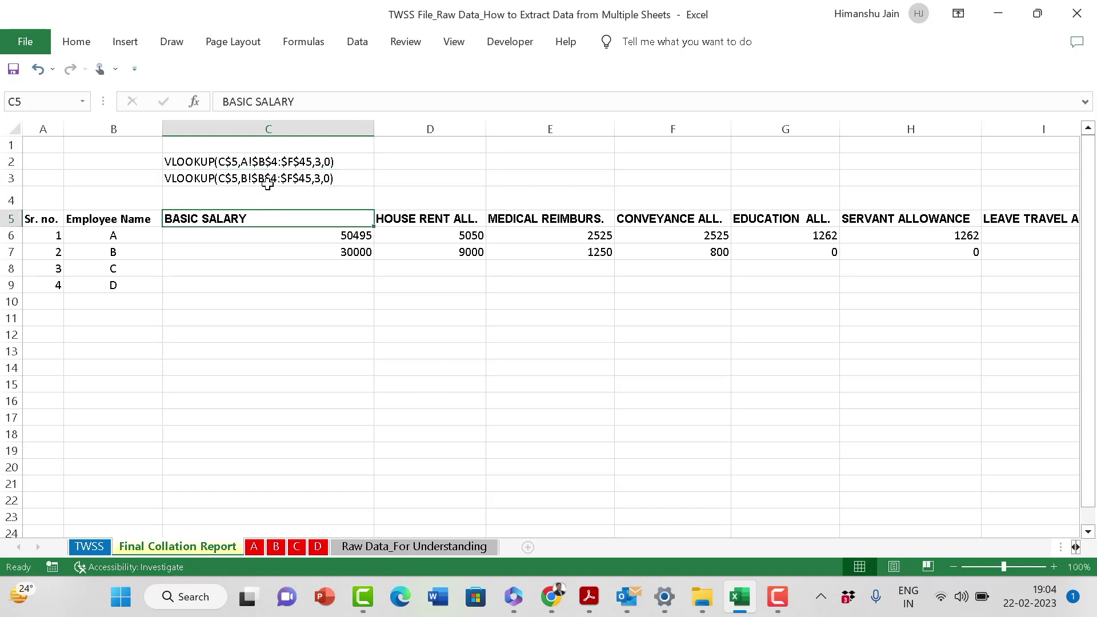
{"action": "left_click", "coordinate": [268, 179]}
{"action": "left_click", "coordinate": [260, 161]}
{"action": "left_click", "coordinate": [262, 178]}
{"action": "left_click", "coordinate": [250, 163]}
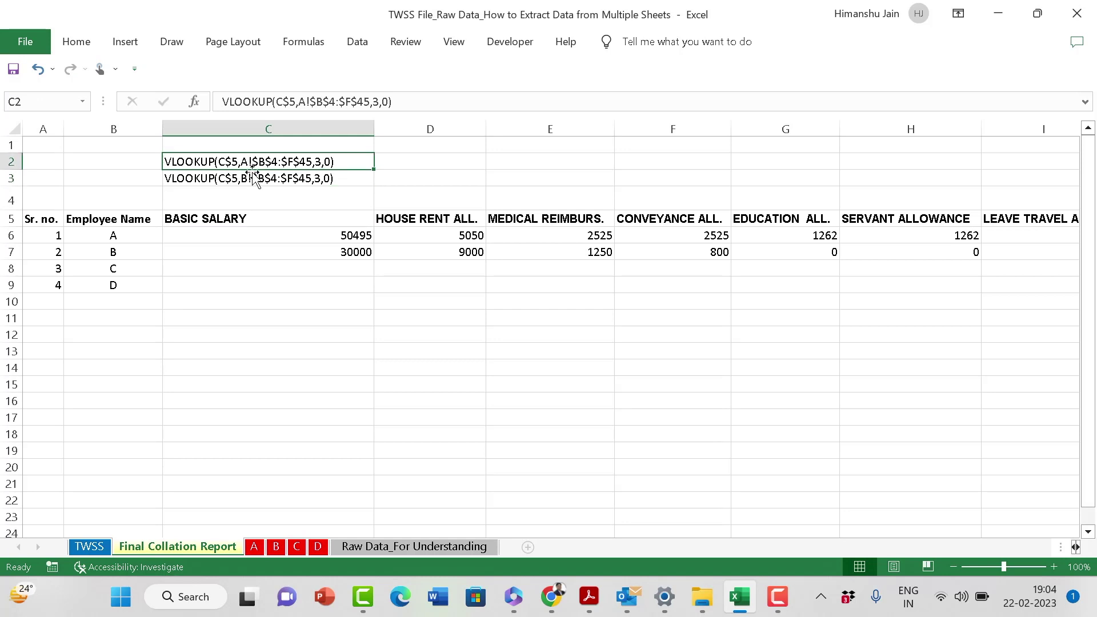
{"action": "left_click", "coordinate": [254, 178]}
{"action": "left_click", "coordinate": [254, 192]}
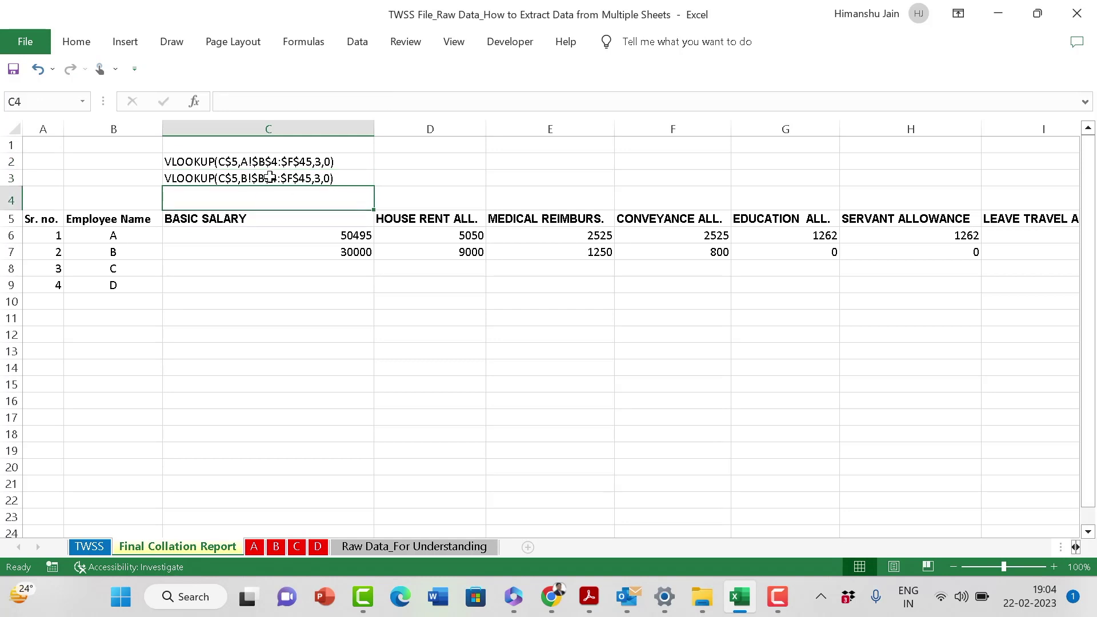
Check the employee names in B6:B9 against the sheet names used in the formula texts in C2 and C3.
{"action": "left_click", "coordinate": [248, 262]}
{"action": "left_click", "coordinate": [245, 199]}
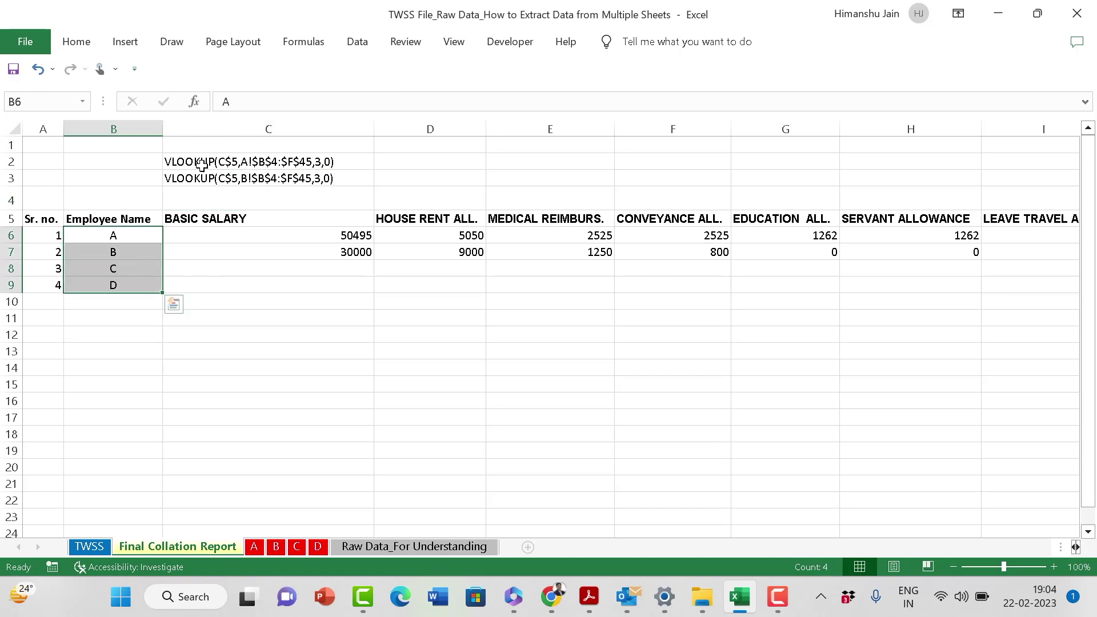
{"action": "left_click_drag", "start_coordinate": [196, 161], "coordinate": [197, 178]}
{"action": "left_click", "coordinate": [191, 266]}
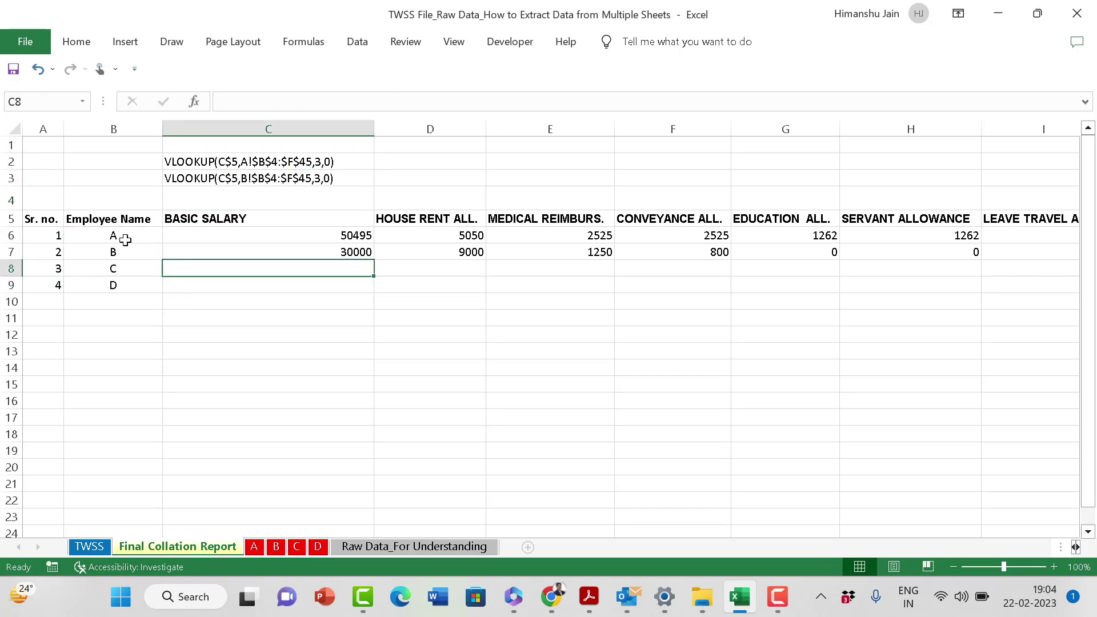
{"action": "left_click_drag", "start_coordinate": [122, 238], "coordinate": [110, 286]}
{"action": "left_click", "coordinate": [235, 179]}
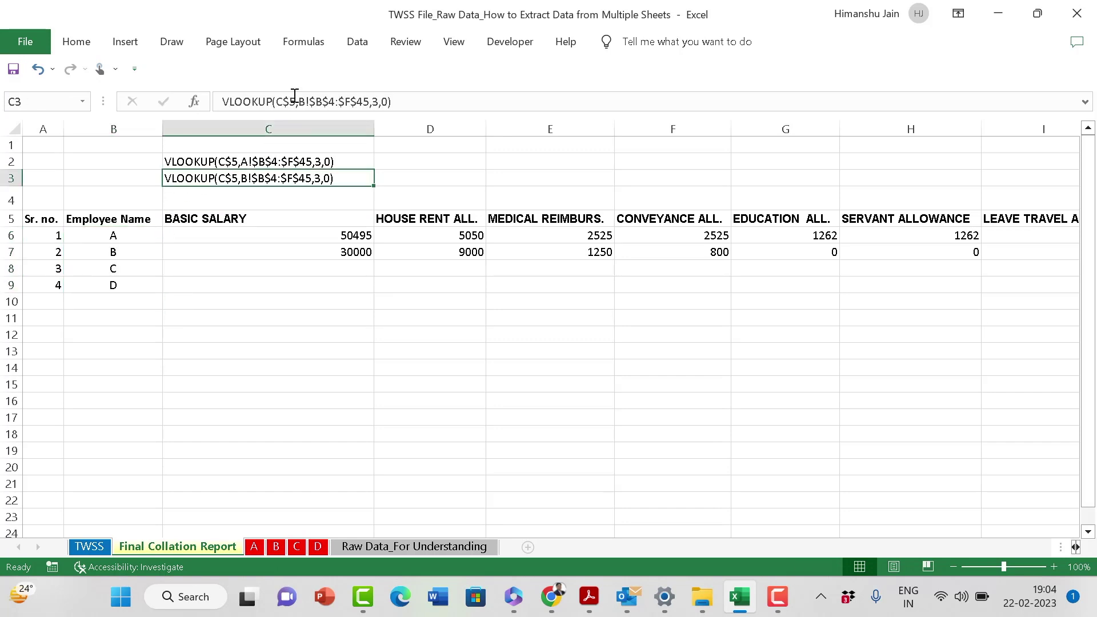
{"action": "left_click", "coordinate": [247, 197]}
{"action": "left_click_drag", "start_coordinate": [241, 167], "coordinate": [238, 180]}
{"action": "left_click", "coordinate": [238, 196]}
{"action": "left_click", "coordinate": [449, 171]}
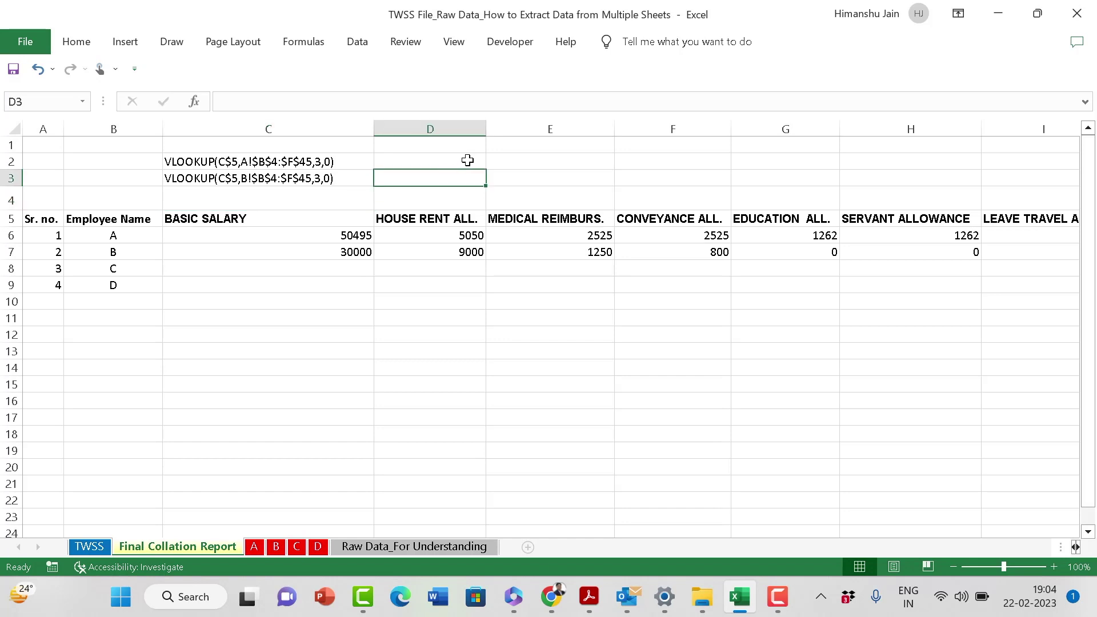
{"action": "left_click", "coordinate": [467, 160]}
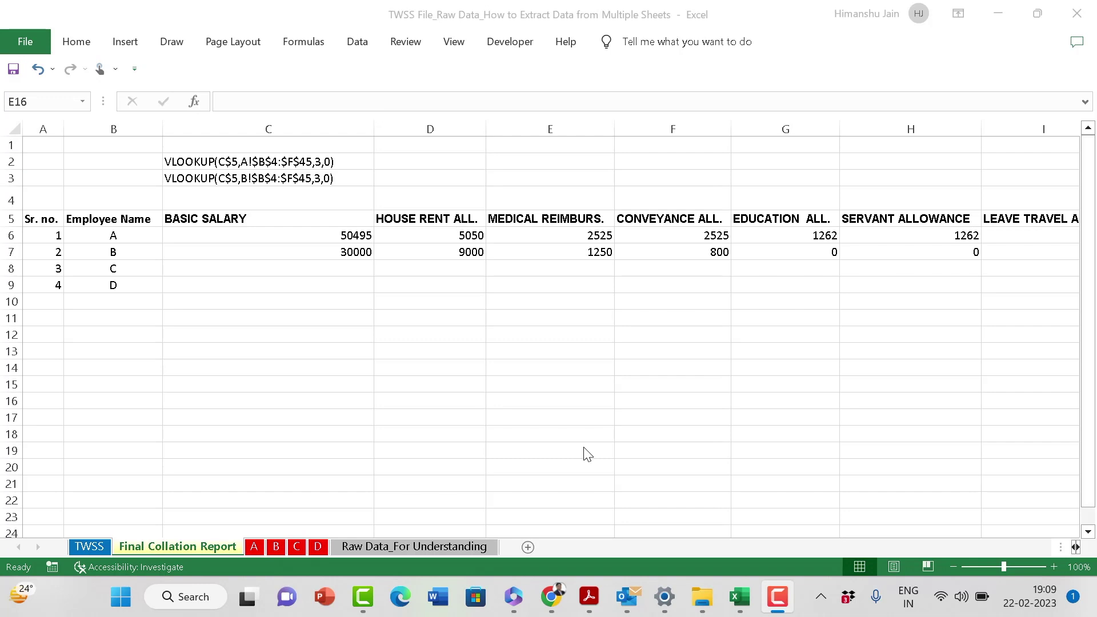
{"action": "left_click", "coordinate": [588, 406]}
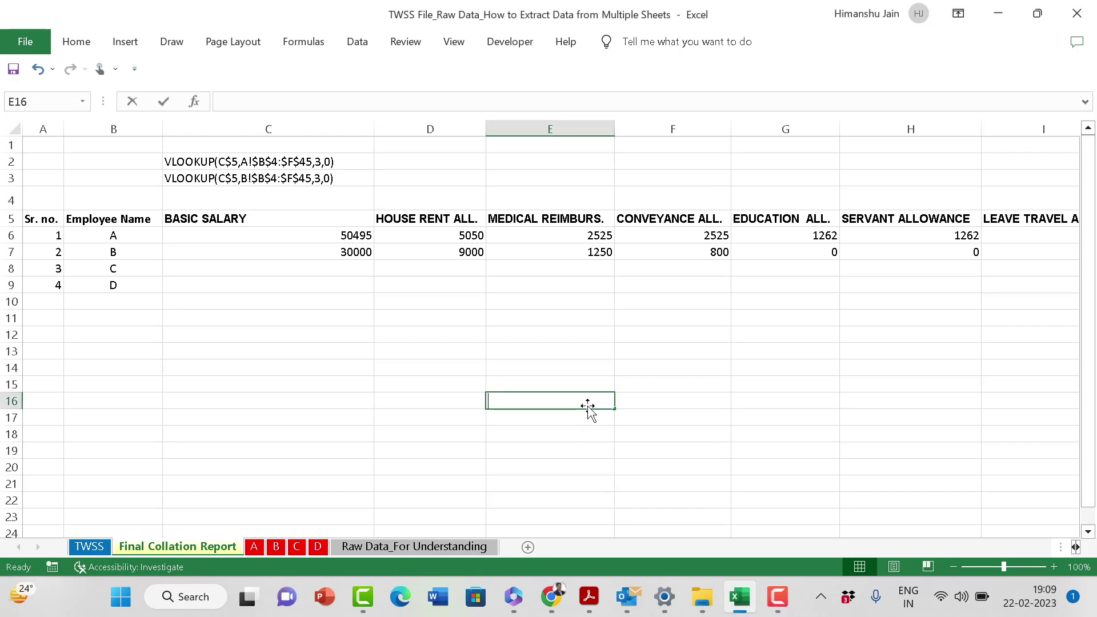
{"action": "type", "text": "=indir"}
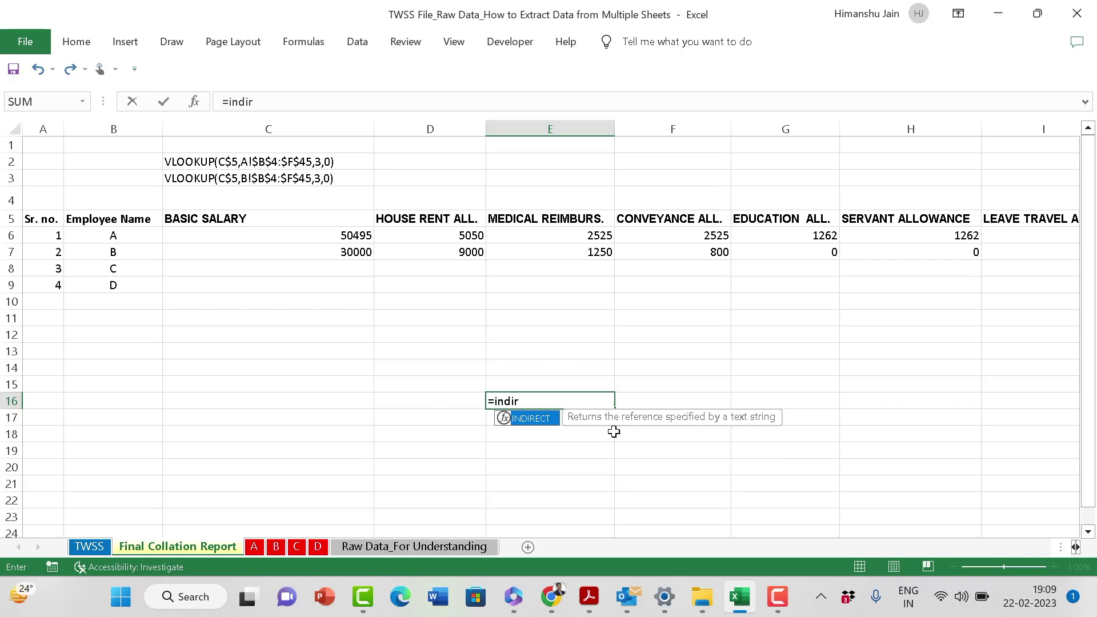
{"action": "key", "text": "Tab"}
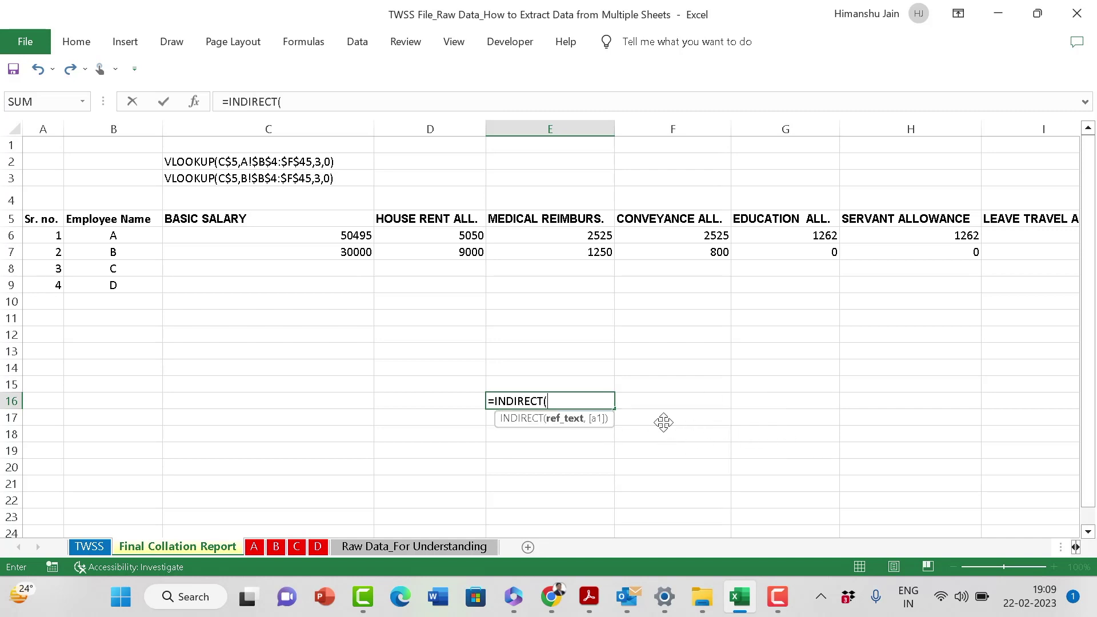
{"action": "key", "text": "Escape"}
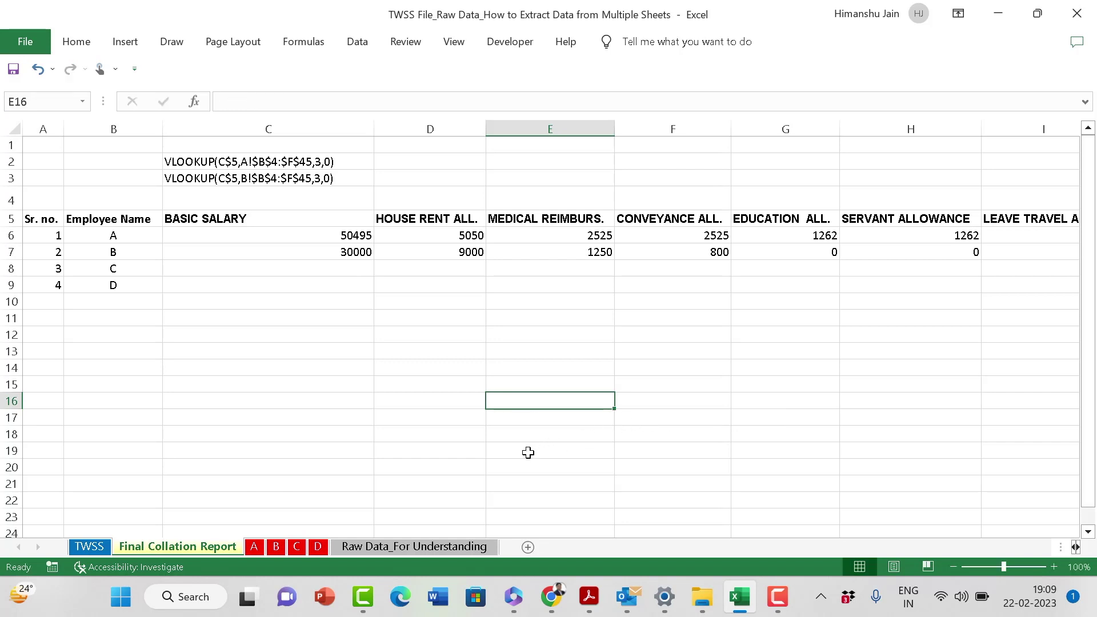
Open the Raw Data_For Understanding sheet and examine its table in B2:J17.
{"action": "left_click", "coordinate": [536, 451]}
{"action": "left_click", "coordinate": [341, 465]}
{"action": "left_click", "coordinate": [424, 546]}
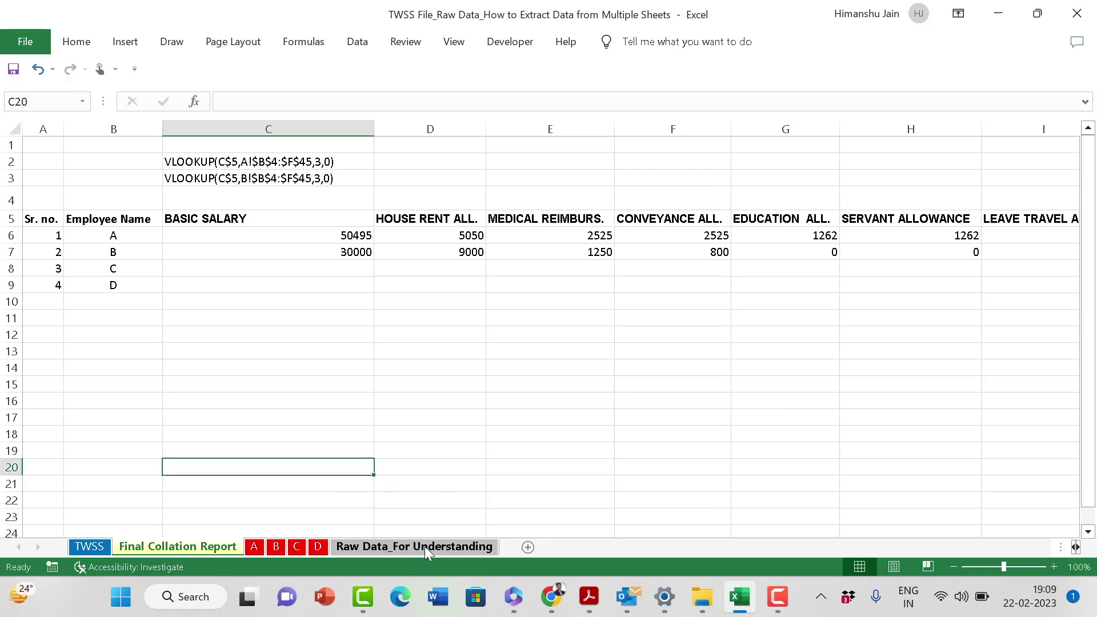
{"action": "left_click", "coordinate": [424, 546]}
{"action": "left_click", "coordinate": [163, 200]}
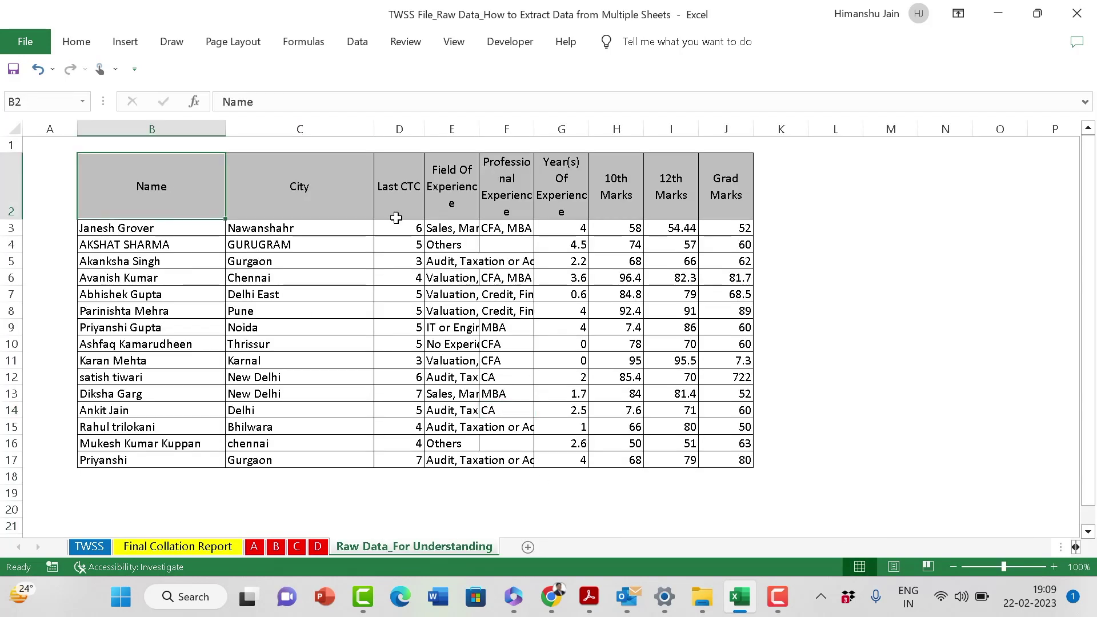
{"action": "left_click_drag", "start_coordinate": [395, 217], "coordinate": [743, 460]}
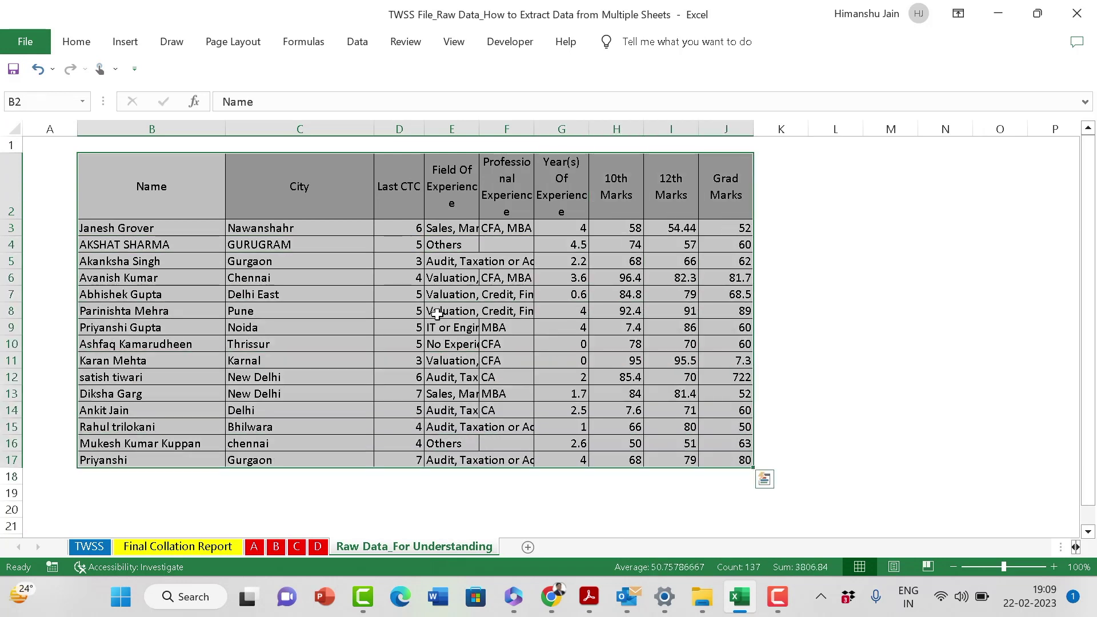
{"action": "left_click", "coordinate": [437, 314]}
{"action": "left_click_drag", "start_coordinate": [151, 189], "coordinate": [714, 457]}
{"action": "left_click", "coordinate": [343, 327]}
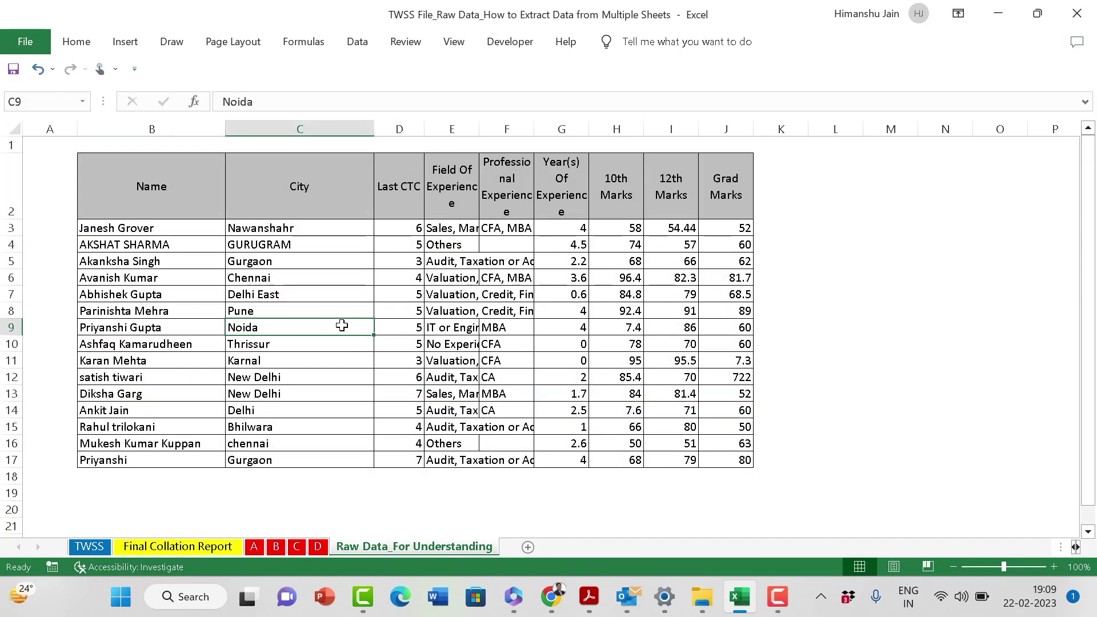
Examine how cells in the Name and City columns are identified by their column letter and row number.
{"action": "left_click", "coordinate": [832, 291]}
{"action": "left_click", "coordinate": [127, 290]}
{"action": "key", "text": "Down"}
{"action": "key", "text": "Down"}
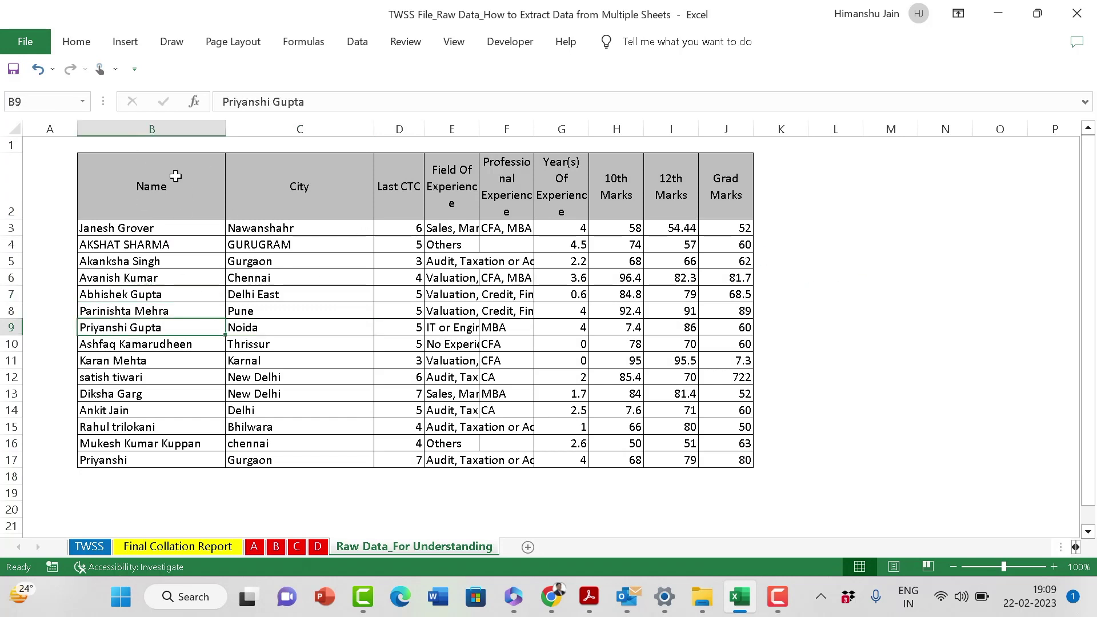
{"action": "left_click", "coordinate": [171, 128]}
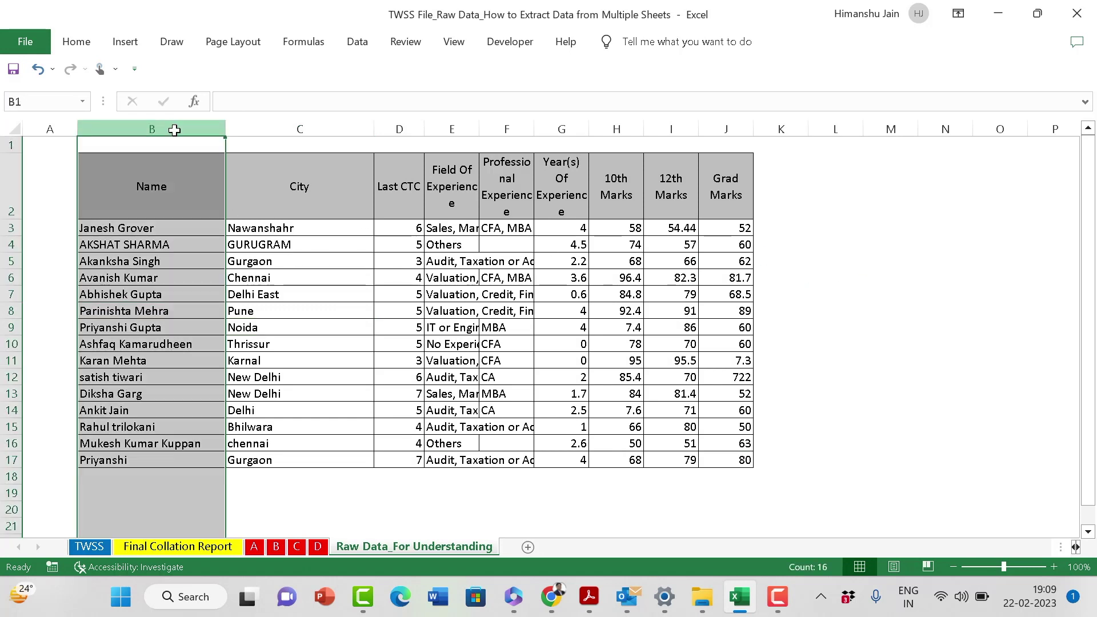
{"action": "left_click", "coordinate": [232, 342]}
{"action": "left_click", "coordinate": [289, 279]}
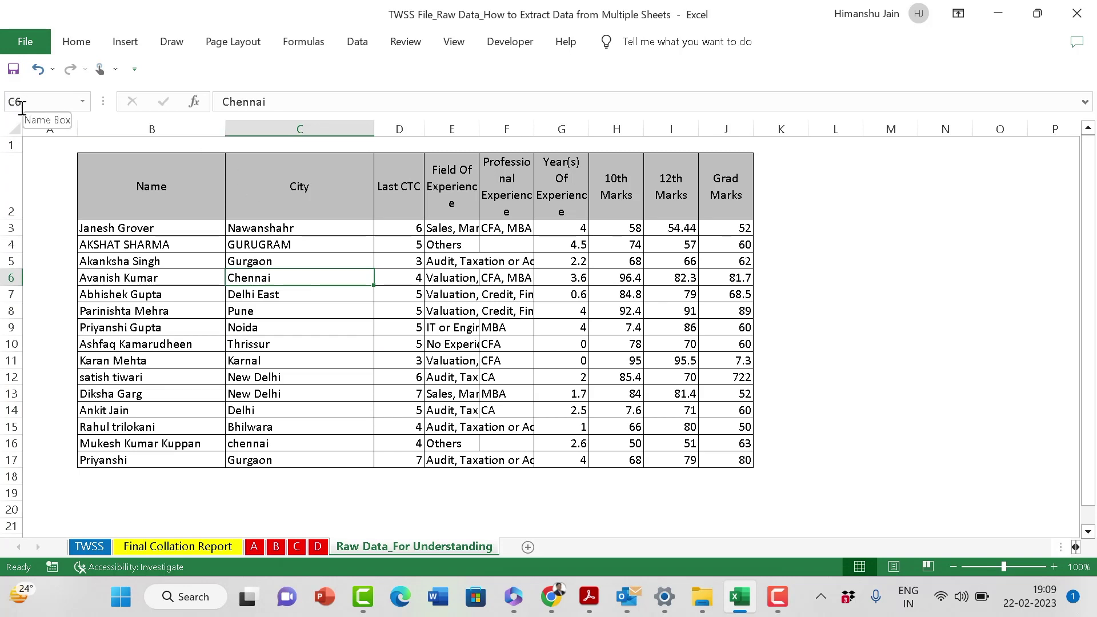
{"action": "left_click", "coordinate": [162, 310]}
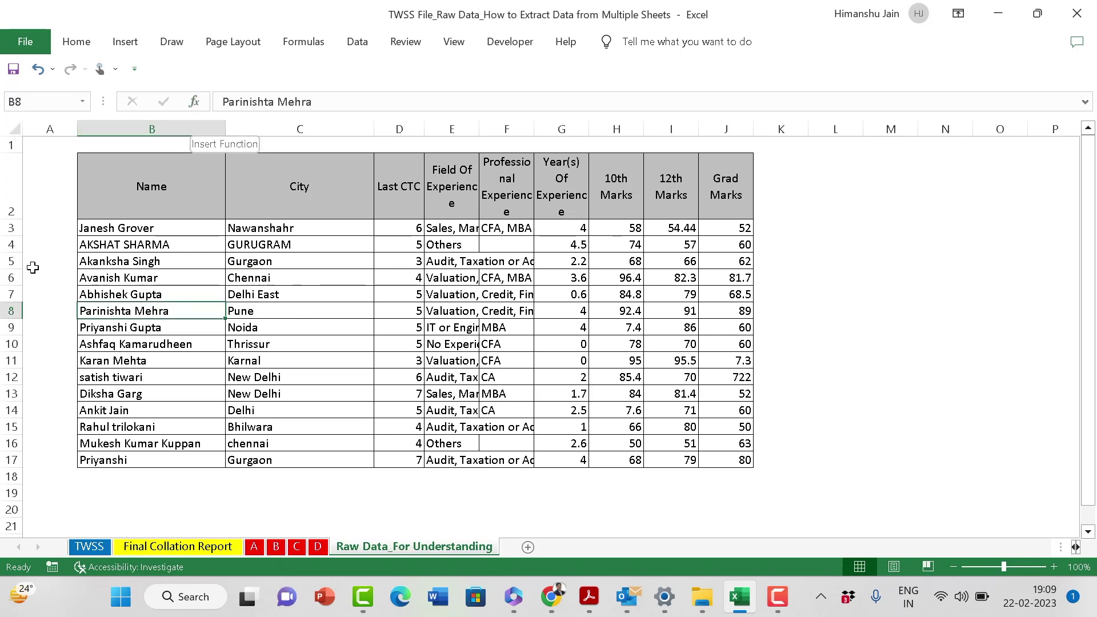
{"action": "left_click", "coordinate": [132, 360]}
{"action": "left_click", "coordinate": [148, 310]}
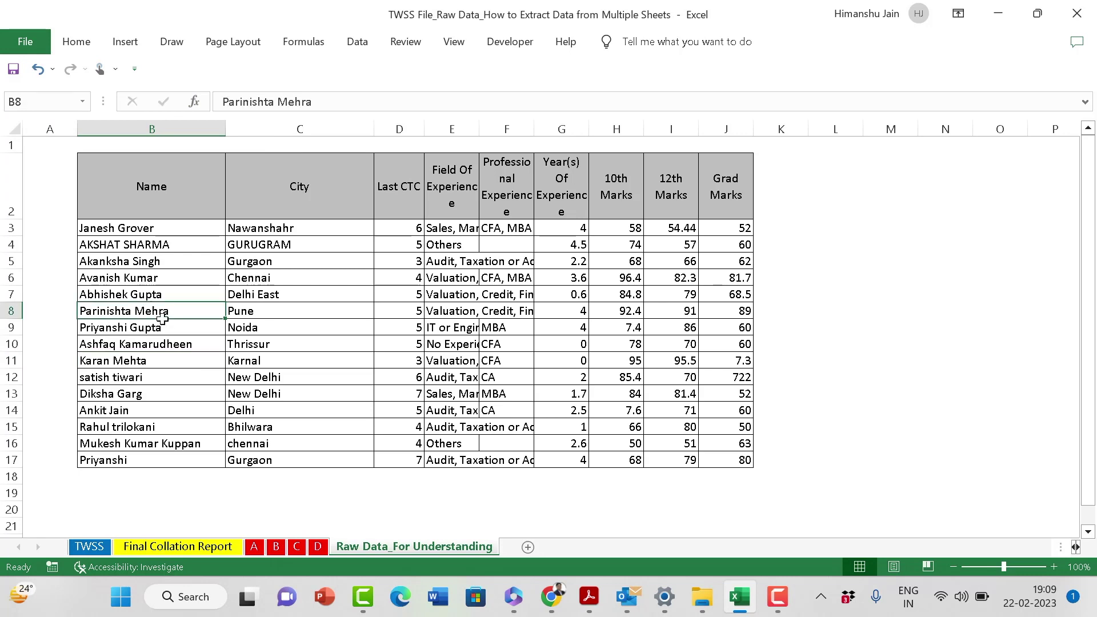
{"action": "left_click", "coordinate": [822, 323]}
{"action": "scroll", "coordinate": [794, 388], "scroll_direction": "down", "scroll_amount": 2}
{"action": "scroll", "coordinate": [838, 341], "scroll_direction": "up", "scroll_amount": 2}
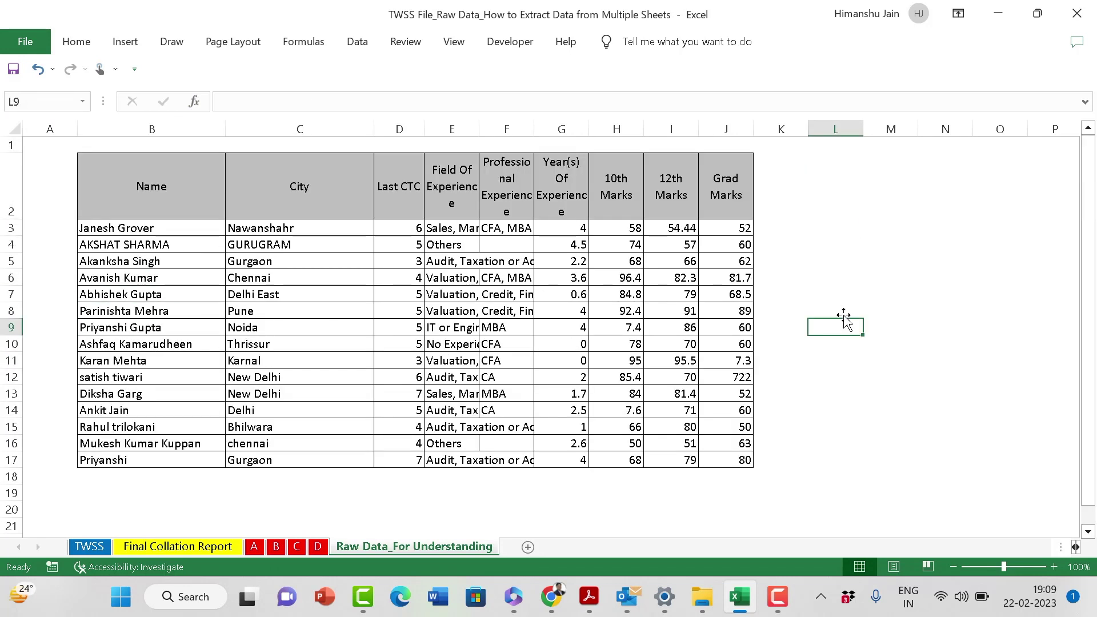
Enter the cell addresses b4, d6 and b5 as text in L3, L4 and L5.
{"action": "left_click", "coordinate": [856, 235]}
{"action": "type", "text": "b"}
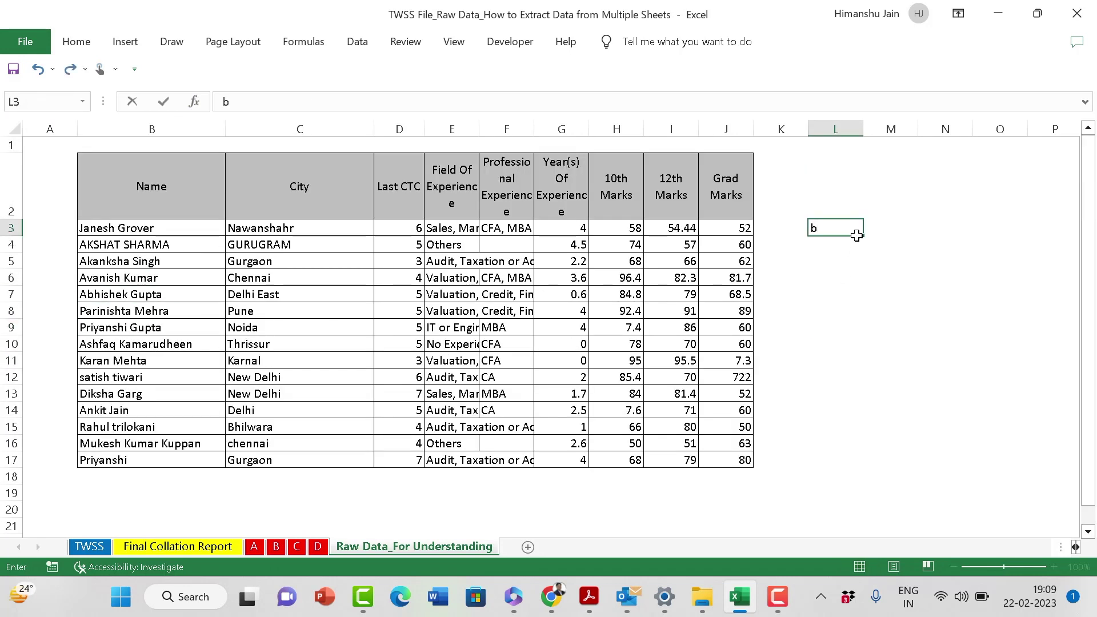
{"action": "type", "text": "4"}
{"action": "key", "text": "Return"}
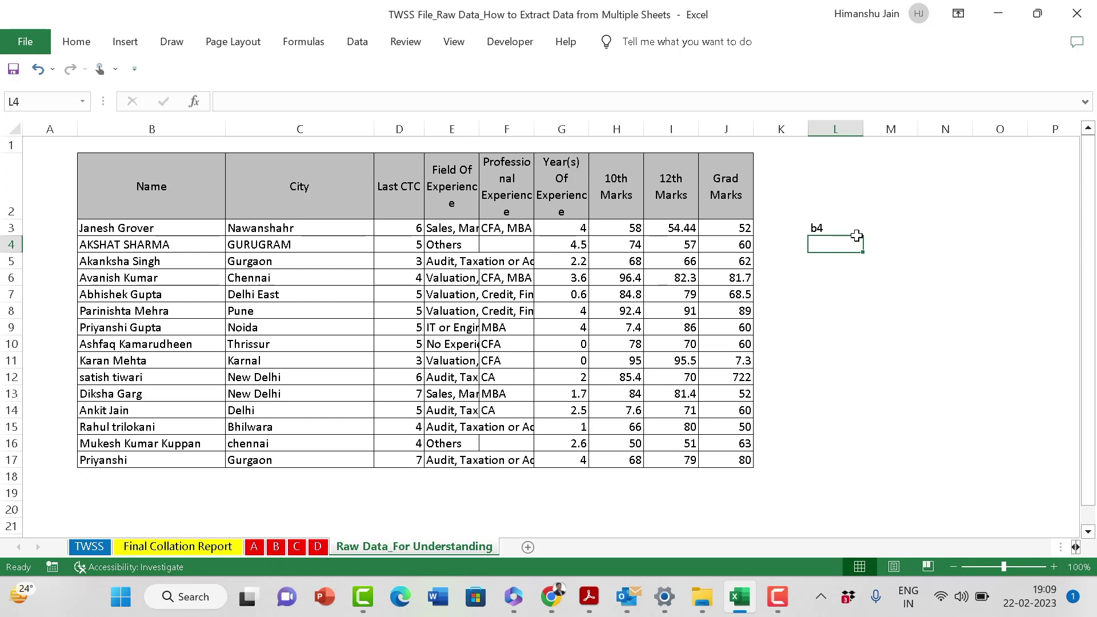
{"action": "type", "text": "d6"}
{"action": "key", "text": "Return"}
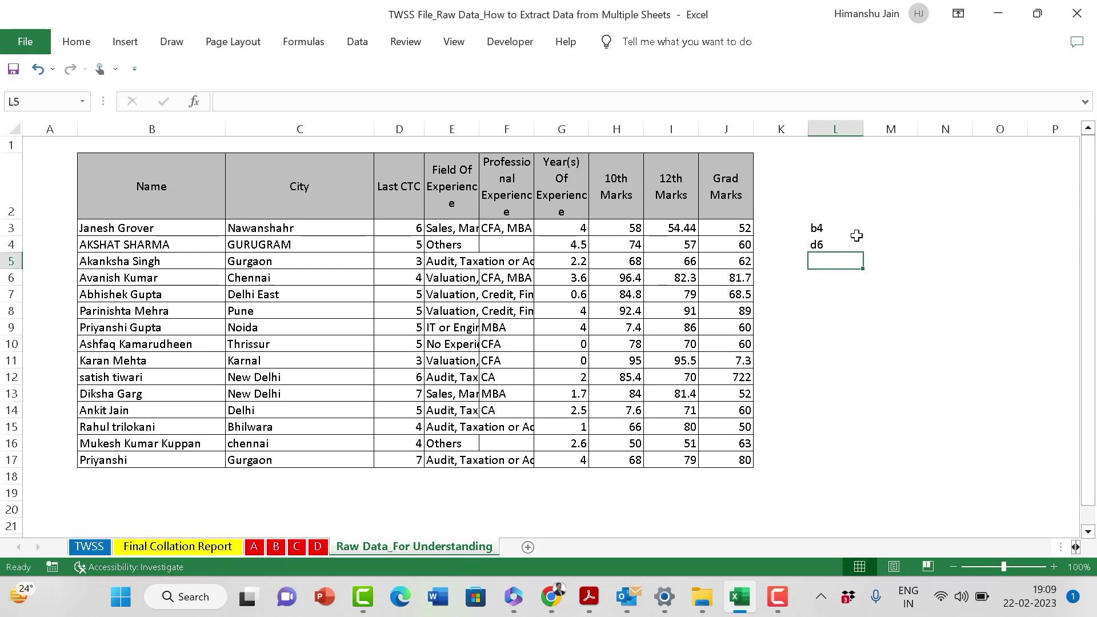
{"action": "type", "text": "b4"}
{"action": "key", "text": "BackSpace"}
{"action": "type", "text": "5"}
{"action": "key", "text": "Return"}
Enter the formula =INDIRECT(L3) in M3, beside the cell address text b4.
{"action": "left_click", "coordinate": [856, 234]}
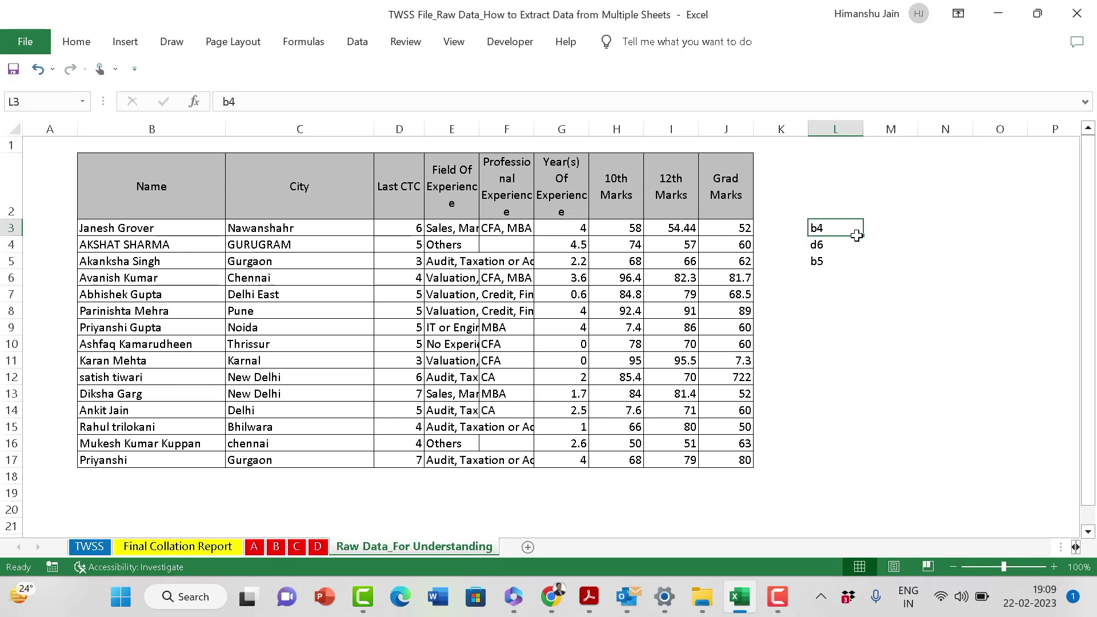
{"action": "key", "text": "Right"}
{"action": "key", "text": "Left"}
{"action": "key", "text": "ctrl+Left"}
{"action": "key", "text": "ctrl+Left"}
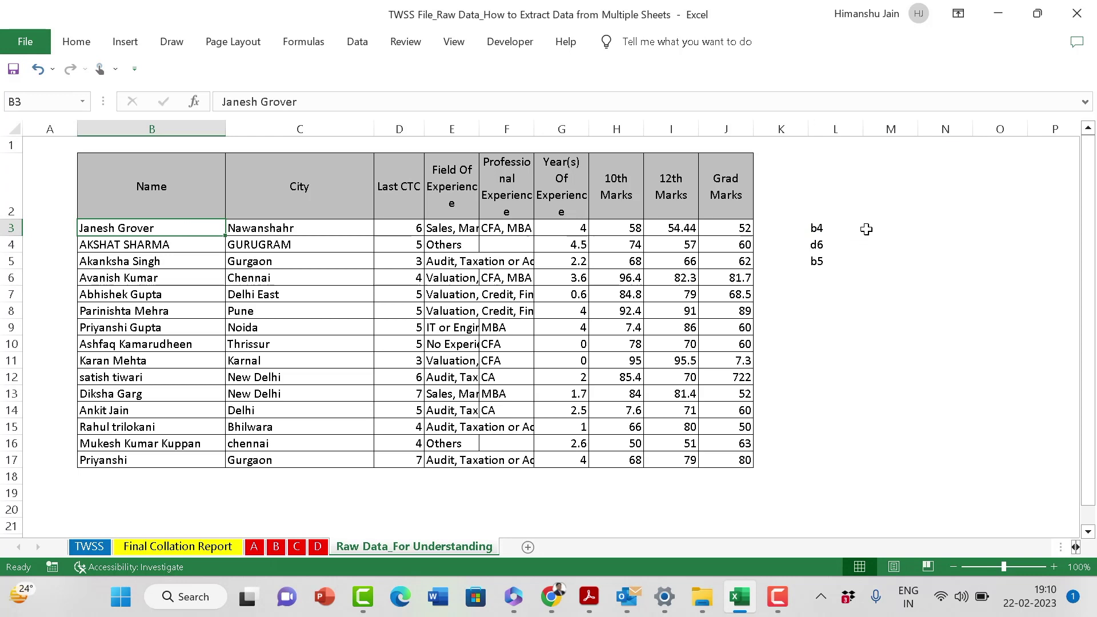
{"action": "left_click", "coordinate": [896, 228]}
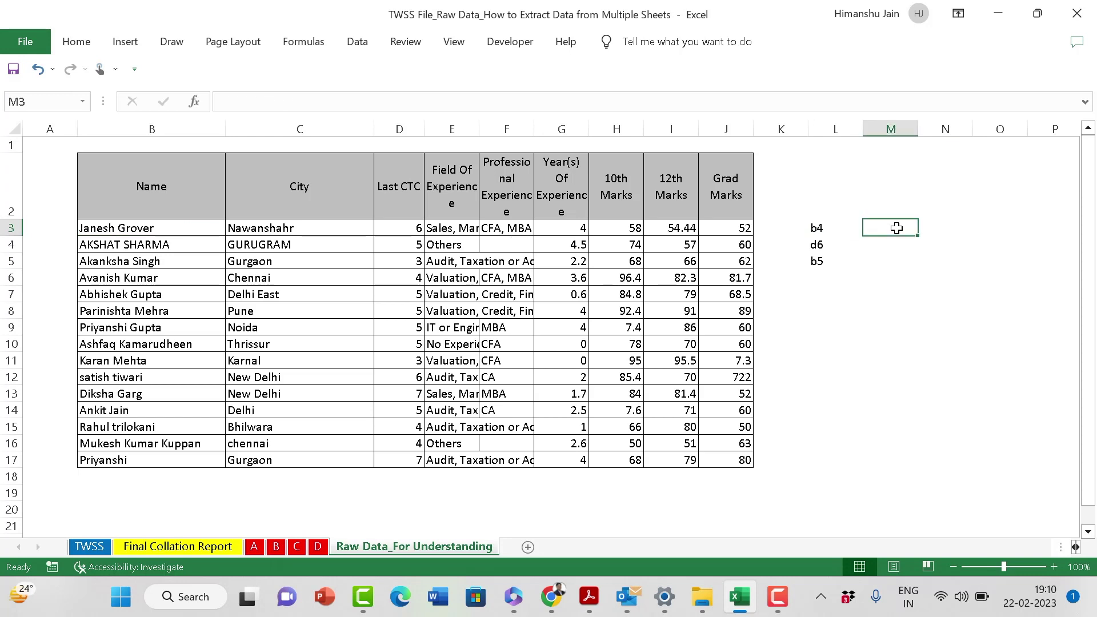
{"action": "type", "text": "=in"}
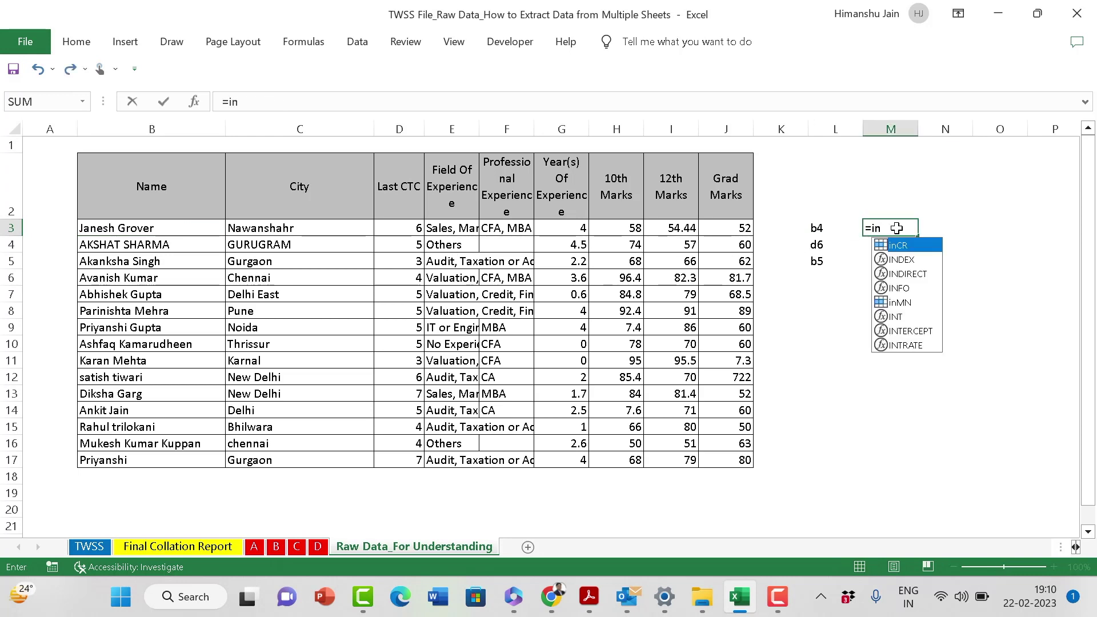
{"action": "key", "text": "Down"}
{"action": "key", "text": "Down"}
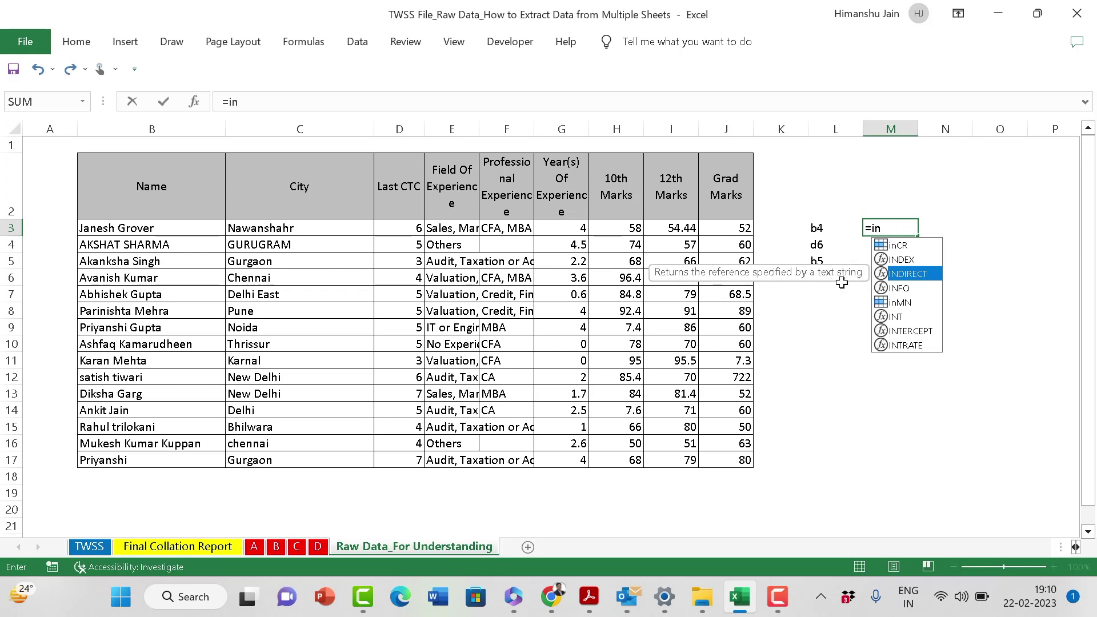
{"action": "key", "text": "Tab"}
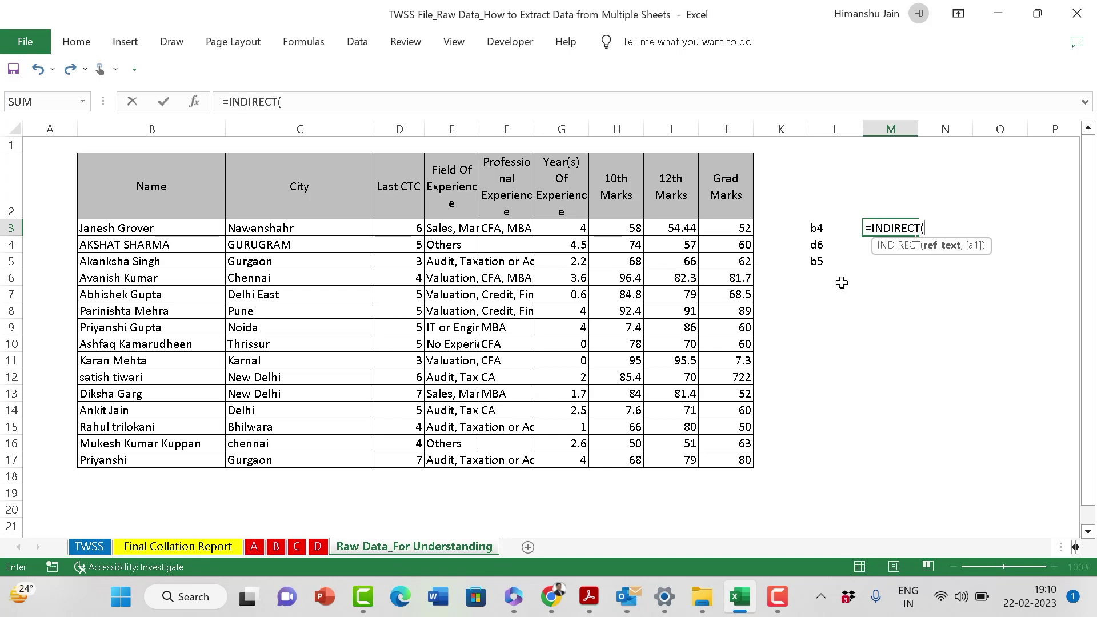
{"action": "key", "text": "Left"}
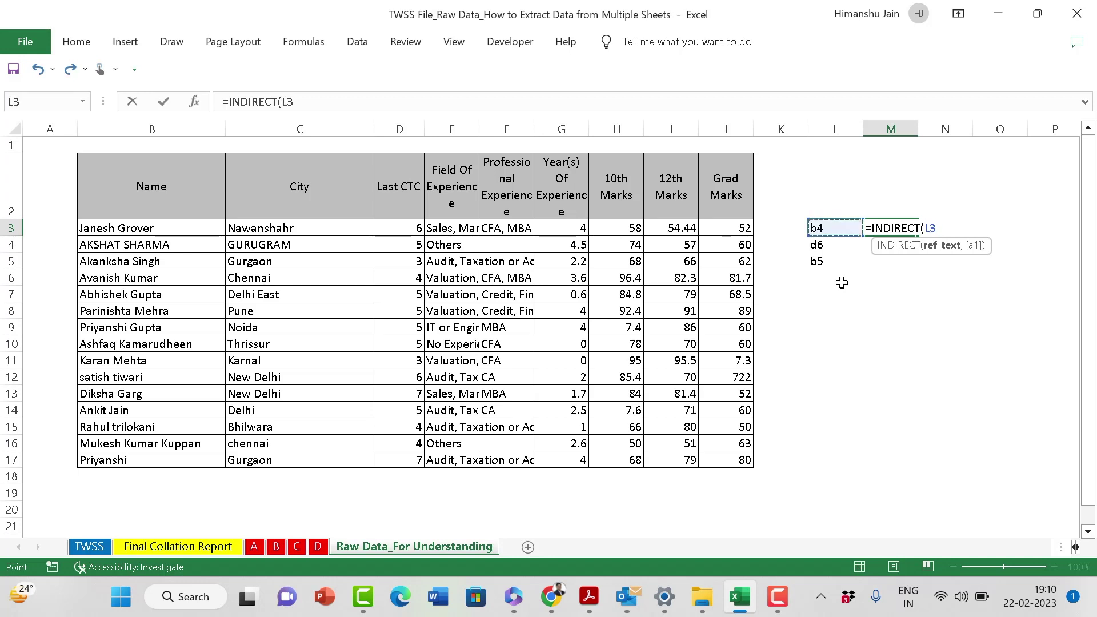
{"action": "type", "text": ")"}
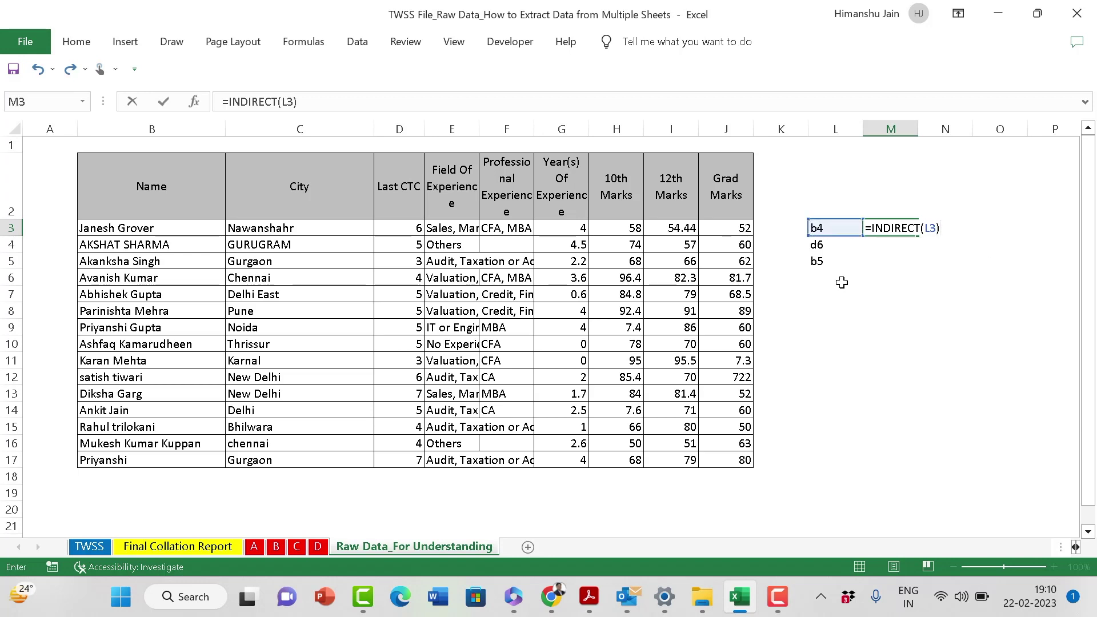
{"action": "key", "text": "Return"}
Compare M3 with the Name cell B4, and copy the INDIRECT formula from M3 down to M5.
{"action": "key", "text": "Up"}
{"action": "key", "text": "Left"}
{"action": "key", "text": "Right"}
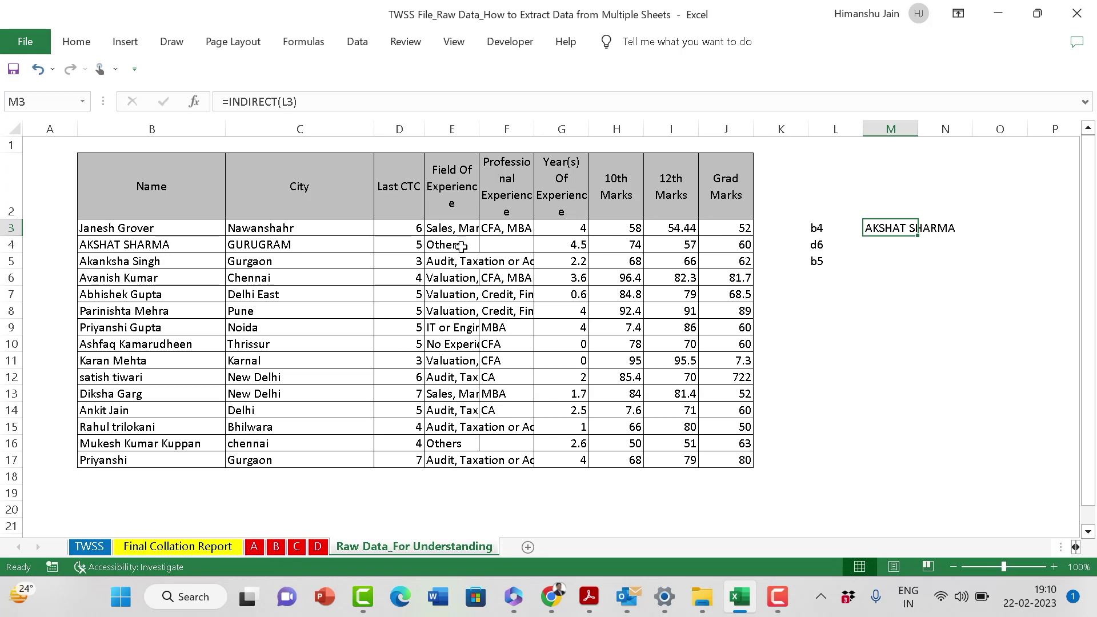
{"action": "left_click", "coordinate": [149, 245]}
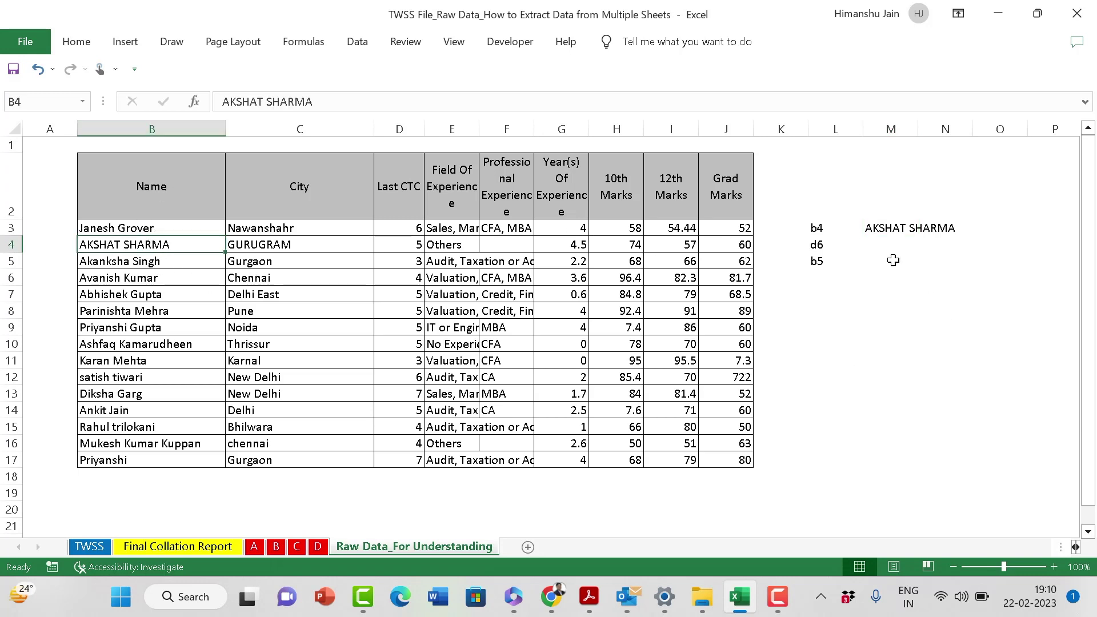
{"action": "left_click", "coordinate": [889, 228]}
{"action": "key", "text": "ctrl+c"}
{"action": "key", "text": "shift+Down"}
{"action": "key", "text": "shift+Down"}
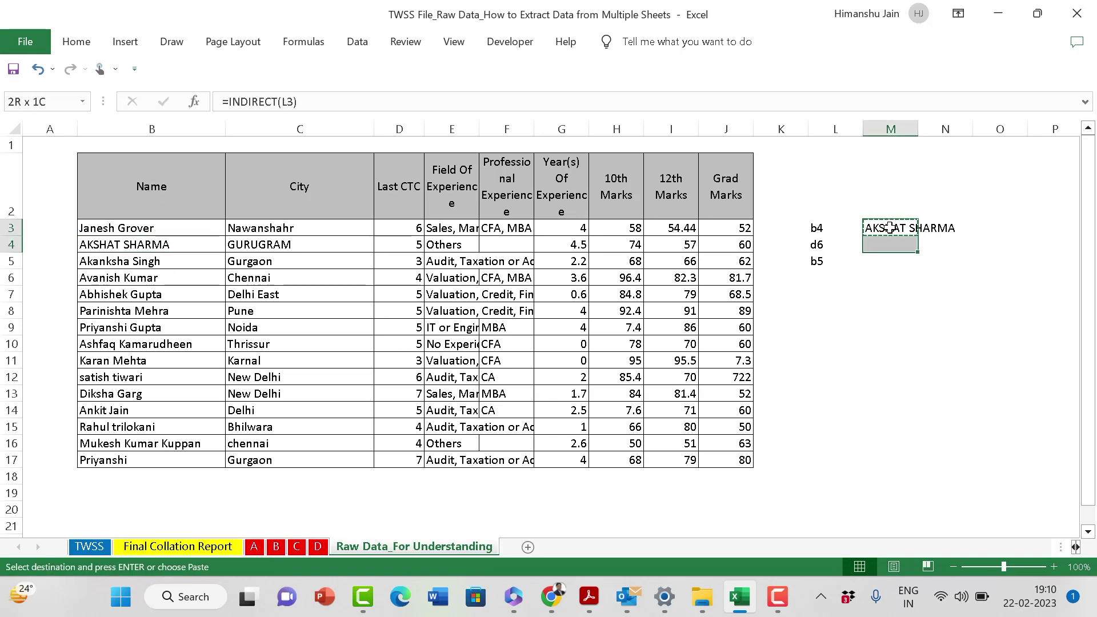
{"action": "key", "text": "ctrl+v"}
{"action": "left_click", "coordinate": [901, 296]}
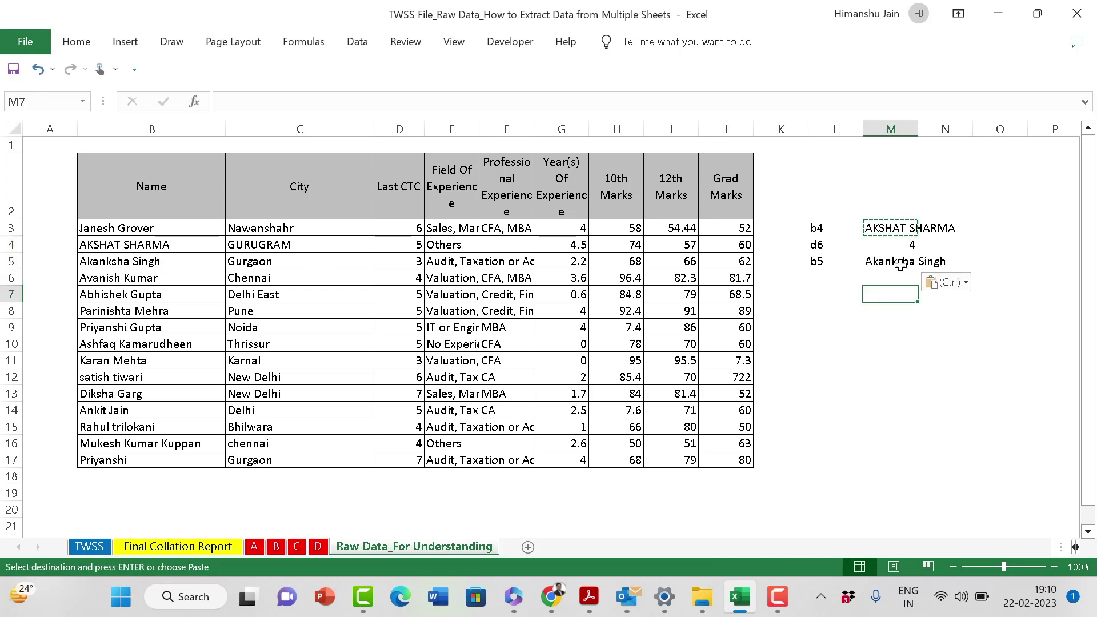
Check the INDIRECT formulas and results in M3:M5 against the address texts in L3:L5 and the cells they refer to.
{"action": "double_click", "coordinate": [912, 243]}
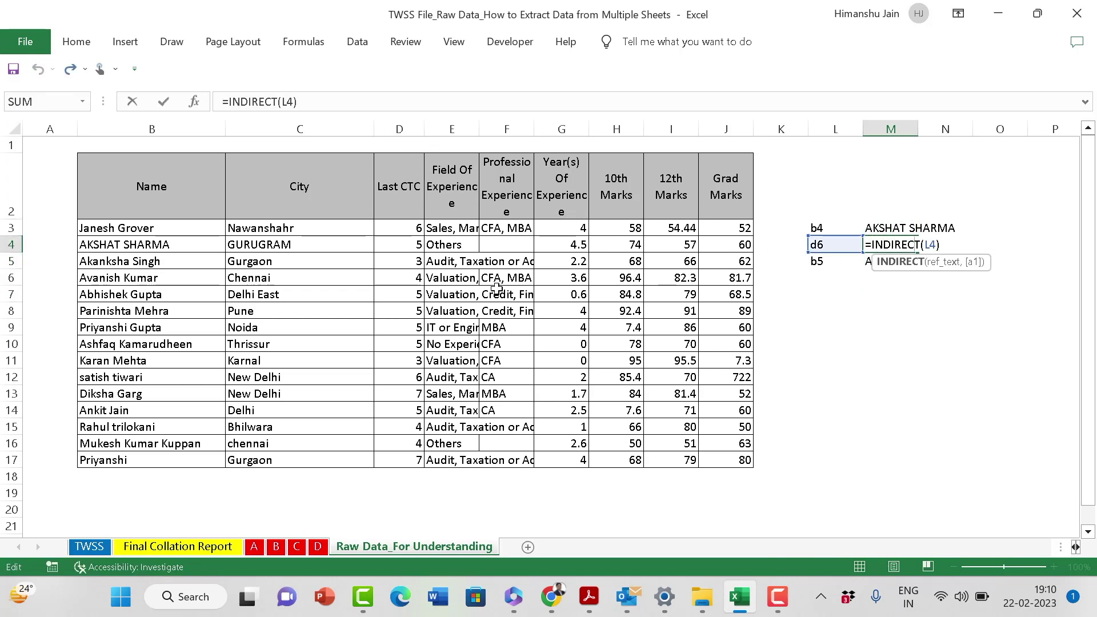
{"action": "left_click", "coordinate": [422, 278]}
{"action": "left_click", "coordinate": [902, 264]}
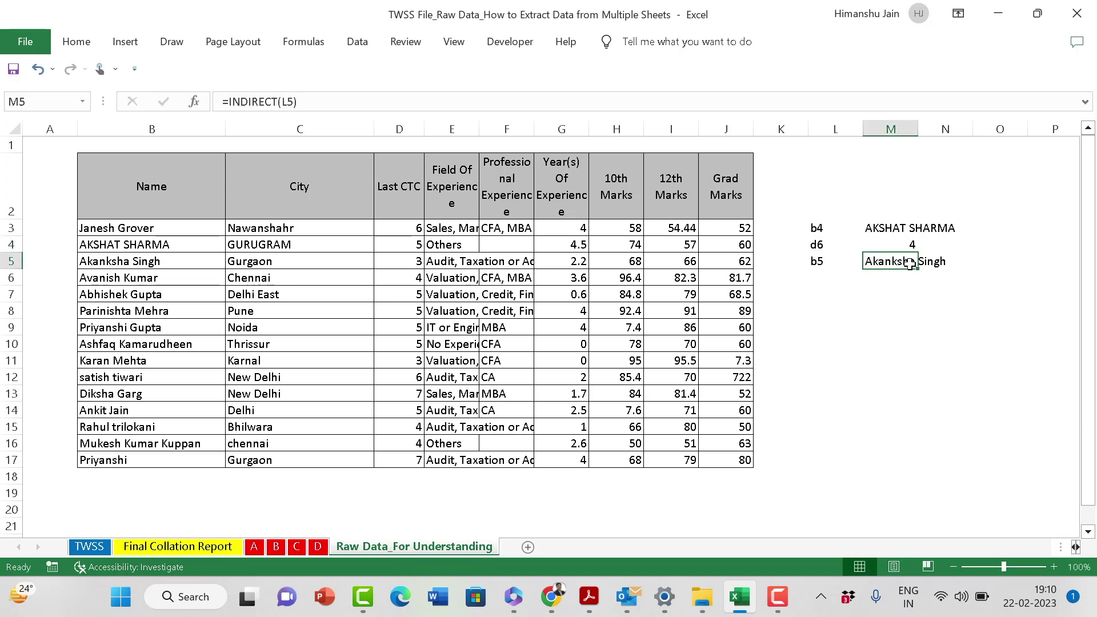
{"action": "left_click", "coordinate": [816, 264]}
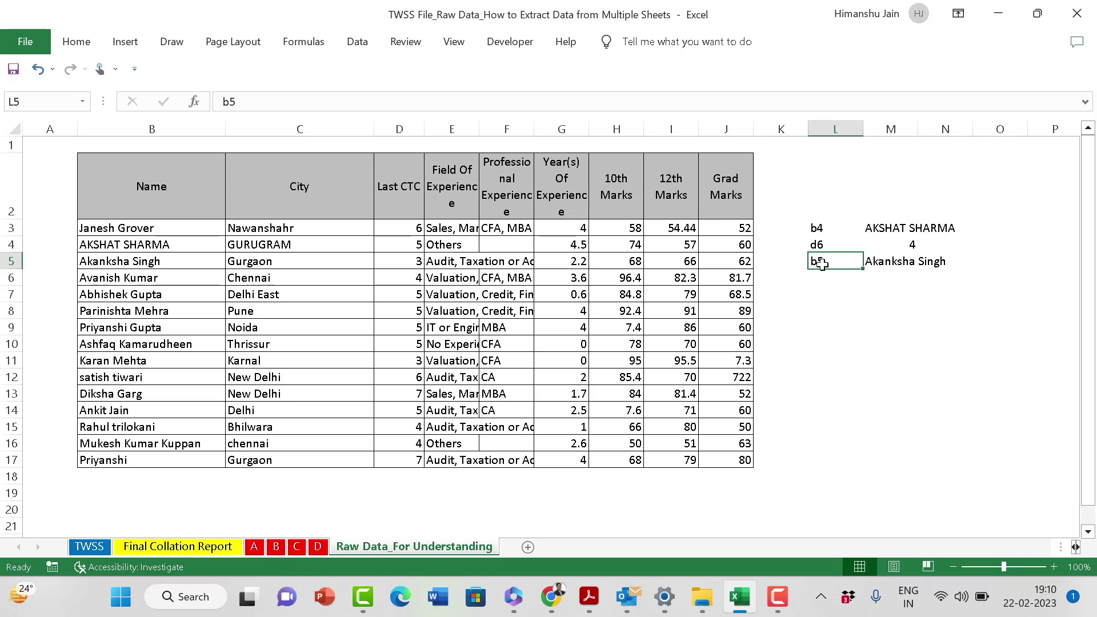
{"action": "left_click", "coordinate": [866, 293]}
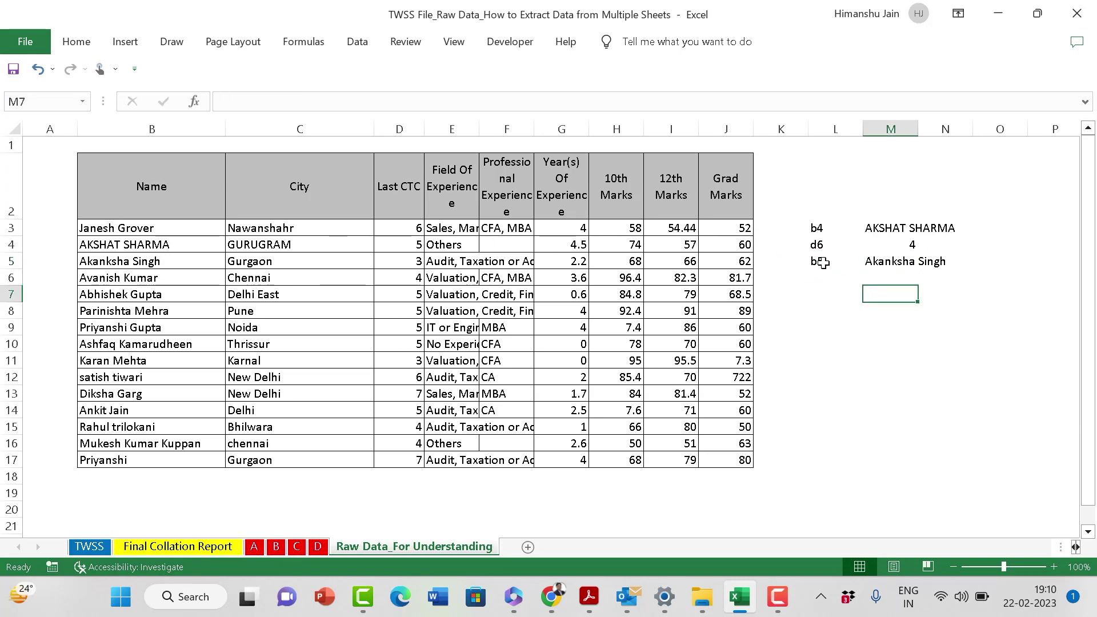
{"action": "left_click", "coordinate": [899, 259]}
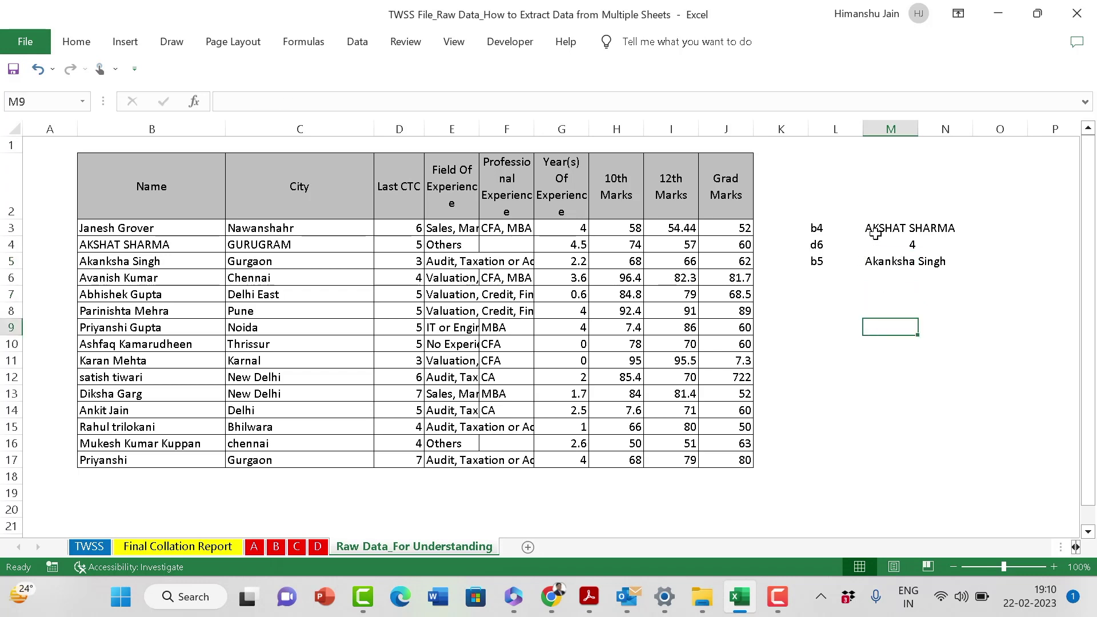
{"action": "left_click_drag", "start_coordinate": [873, 231], "coordinate": [922, 266]}
{"action": "left_click", "coordinate": [835, 327]}
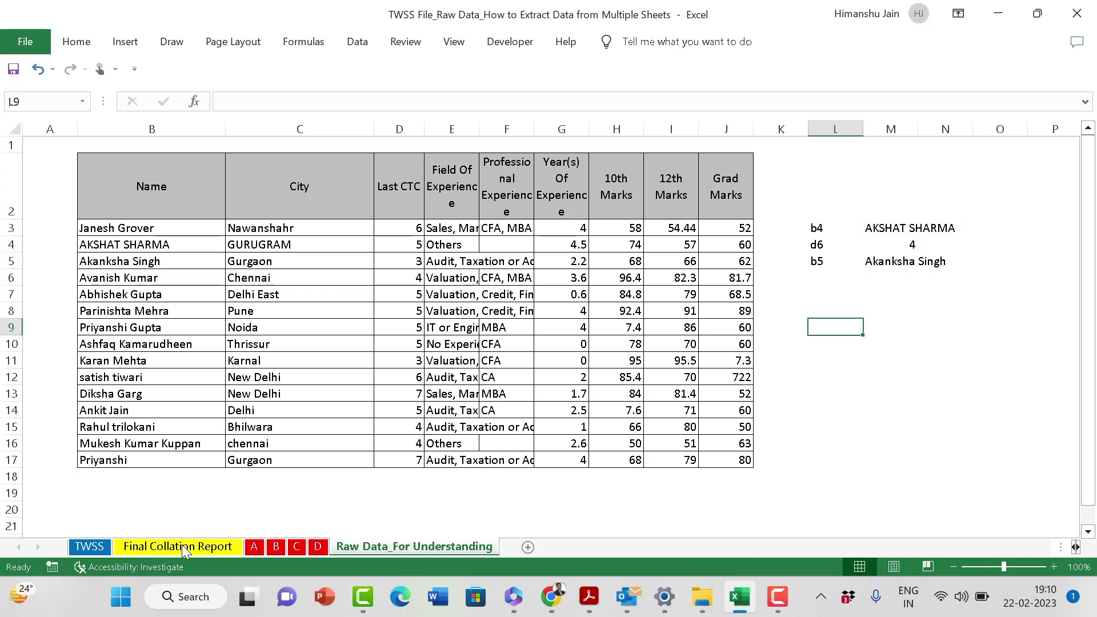
Open the Final Collation Report sheet and examine the lookup range A!$B$4:$F$45 within the VLOOKUP text in C2.
{"action": "left_click", "coordinate": [170, 551]}
{"action": "left_click", "coordinate": [235, 362]}
{"action": "left_click", "coordinate": [210, 166]}
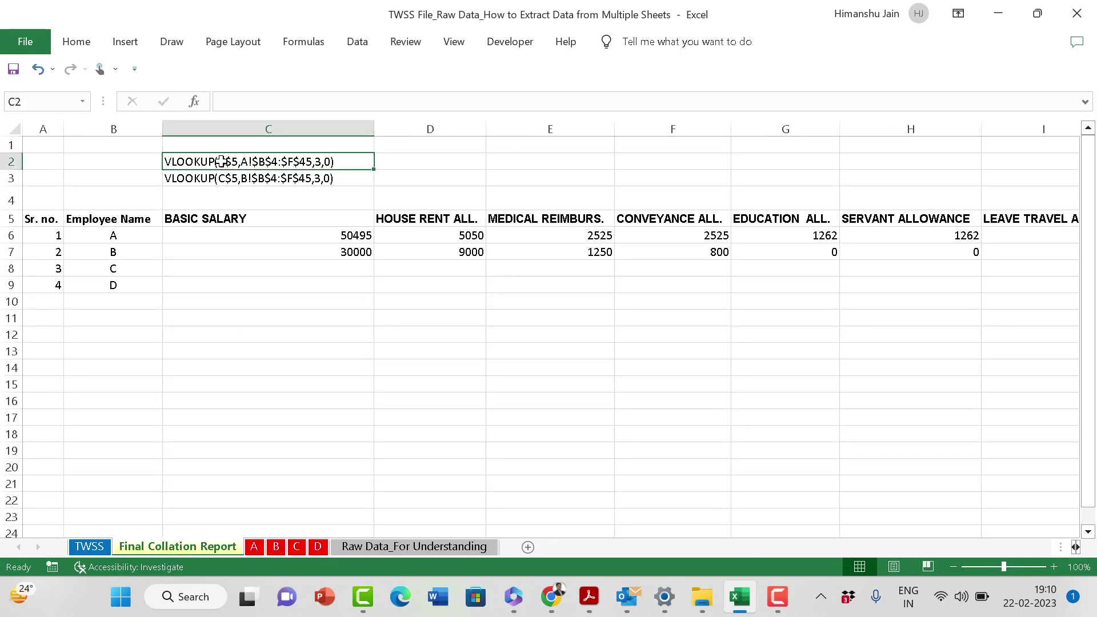
{"action": "left_click", "coordinate": [204, 233]}
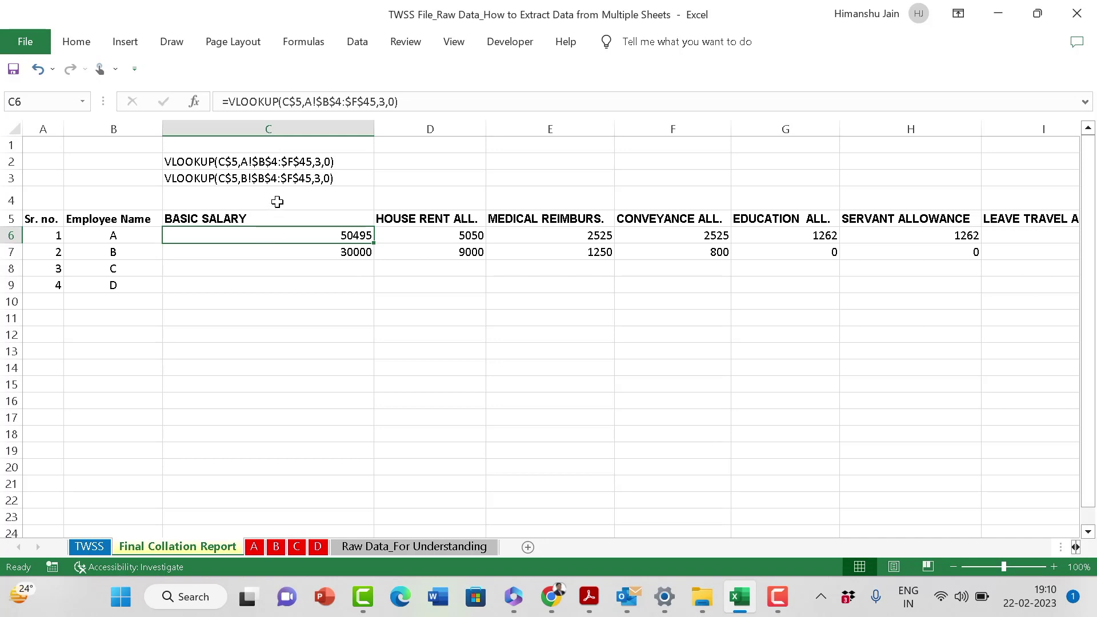
{"action": "left_click", "coordinate": [277, 201]}
{"action": "left_click", "coordinate": [440, 160]}
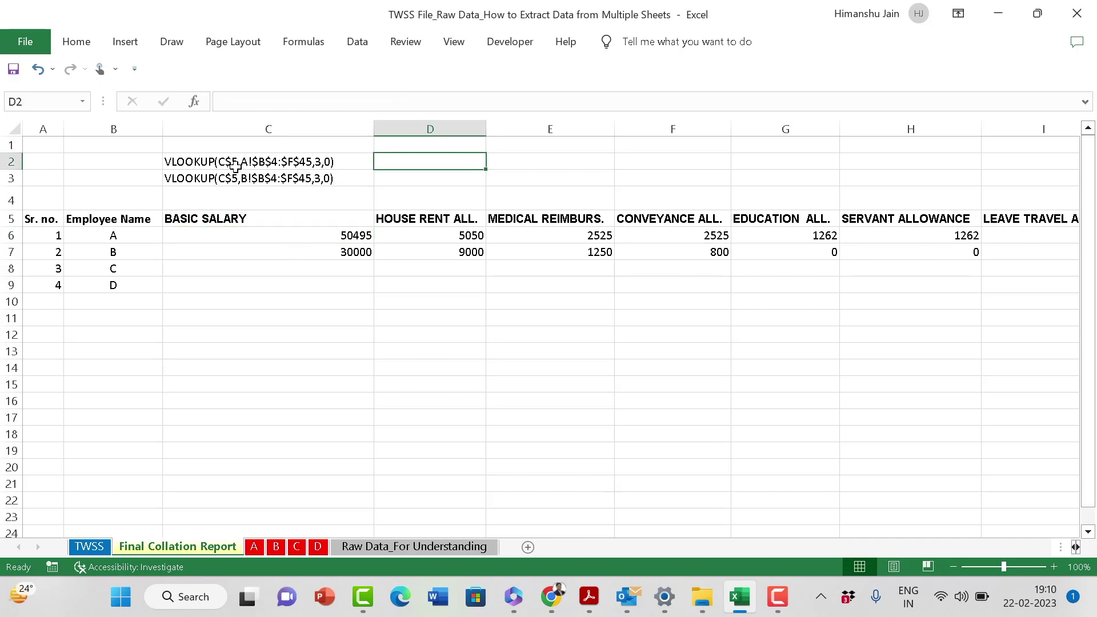
{"action": "left_click", "coordinate": [238, 164]}
{"action": "left_click_drag", "start_coordinate": [298, 102], "coordinate": [371, 105]}
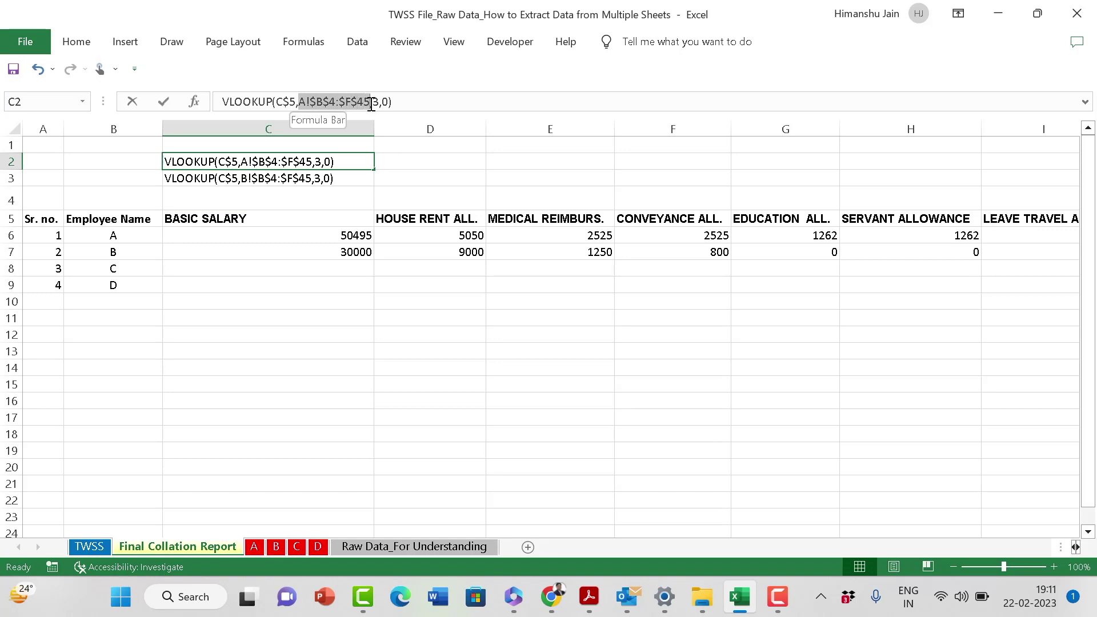
{"action": "left_click", "coordinate": [446, 160]}
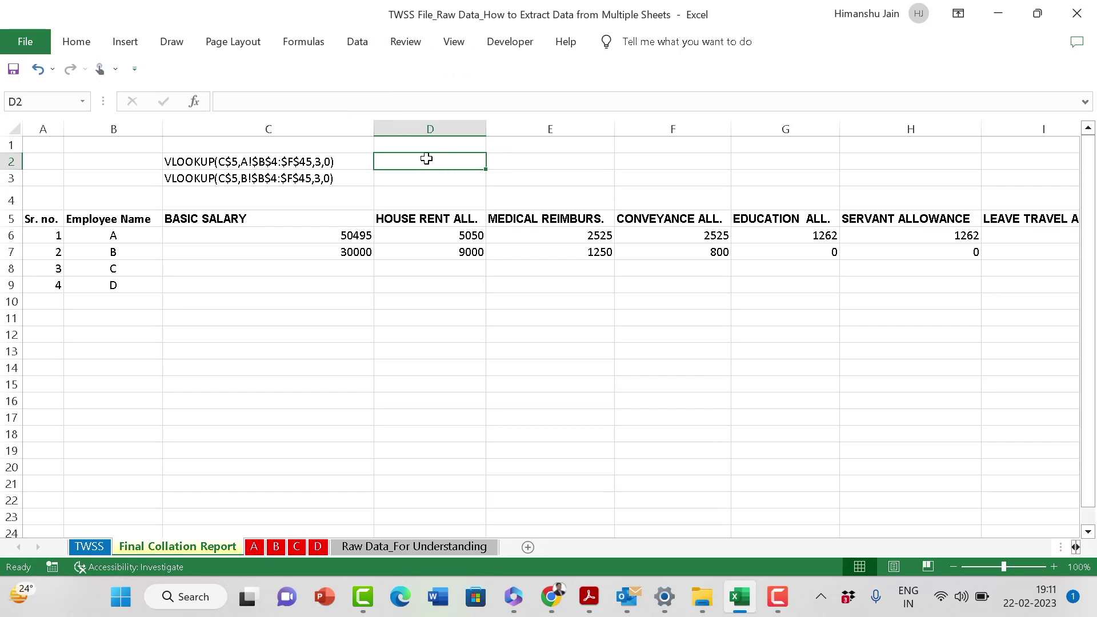
Handwrite the note "Worksheet Name" beside the VLOOKUP text in row 2.
{"action": "left_click_drag", "start_coordinate": [456, 161], "coordinate": [514, 169]}
{"action": "left_click_drag", "start_coordinate": [515, 169], "coordinate": [558, 166]}
{"action": "left_click_drag", "start_coordinate": [553, 162], "coordinate": [626, 162]}
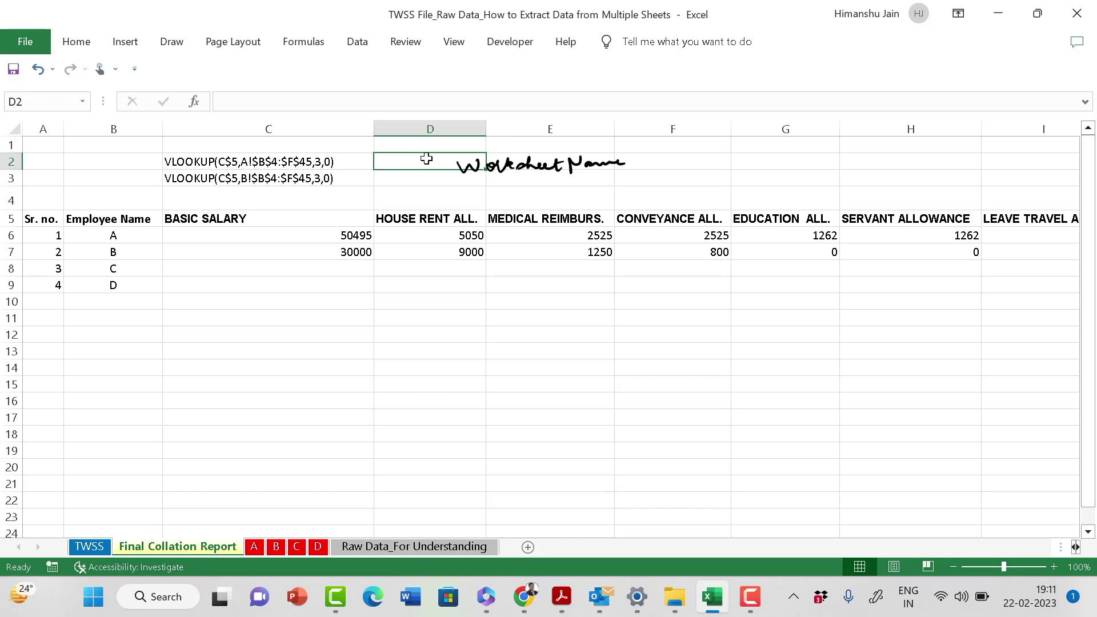
{"action": "left_click", "coordinate": [645, 180]}
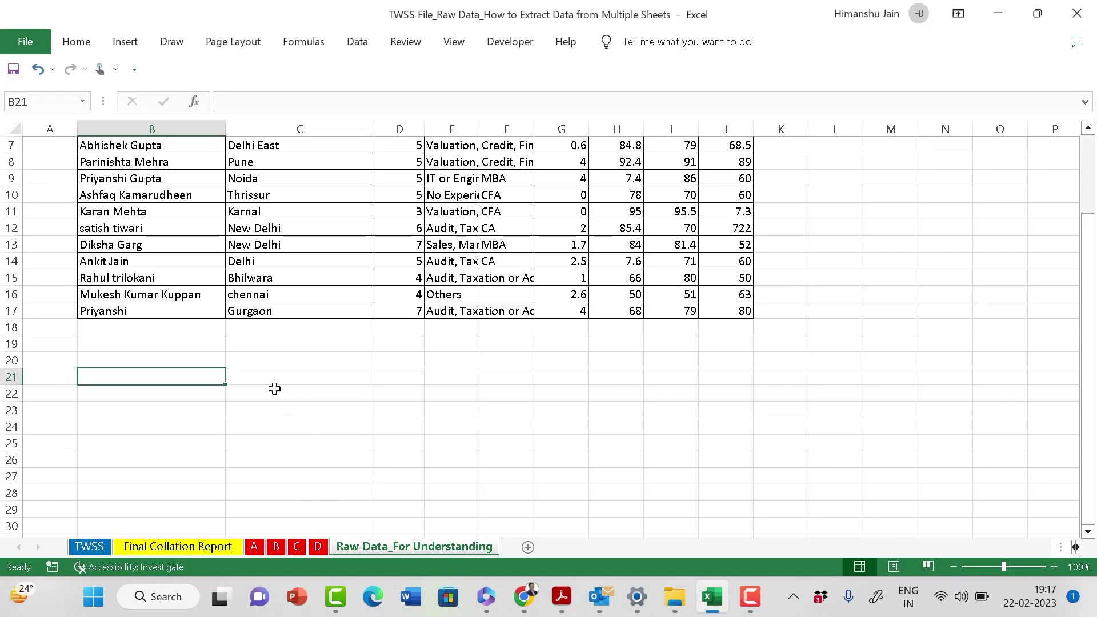
Enter the & symbol in C21, below the table on the Raw Data_For Understanding sheet.
{"action": "left_click", "coordinate": [266, 408]}
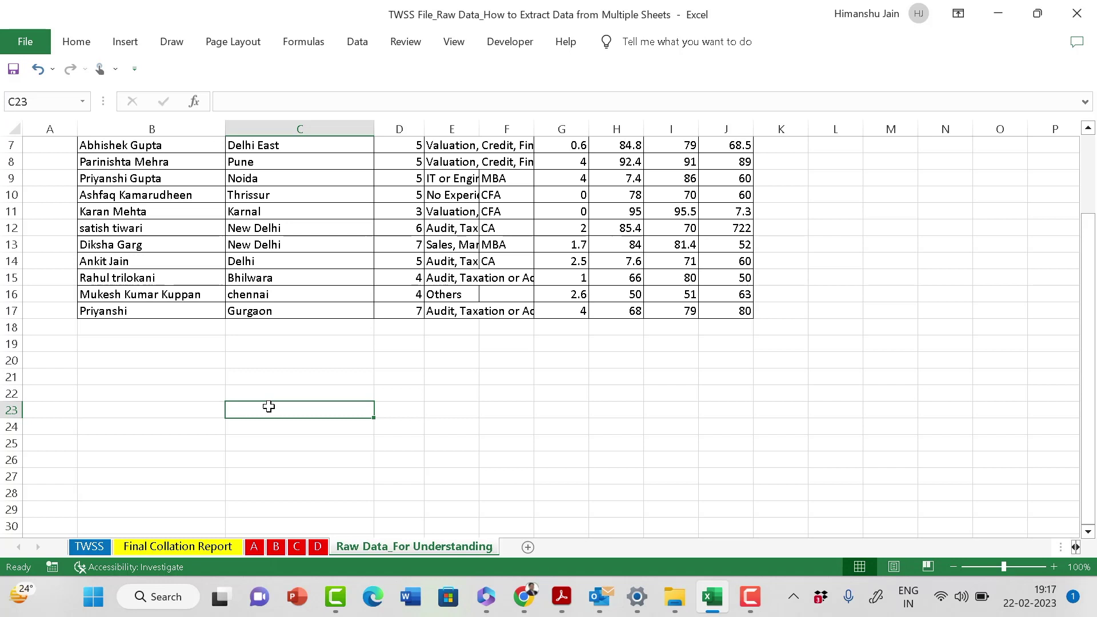
{"action": "left_click", "coordinate": [273, 374]}
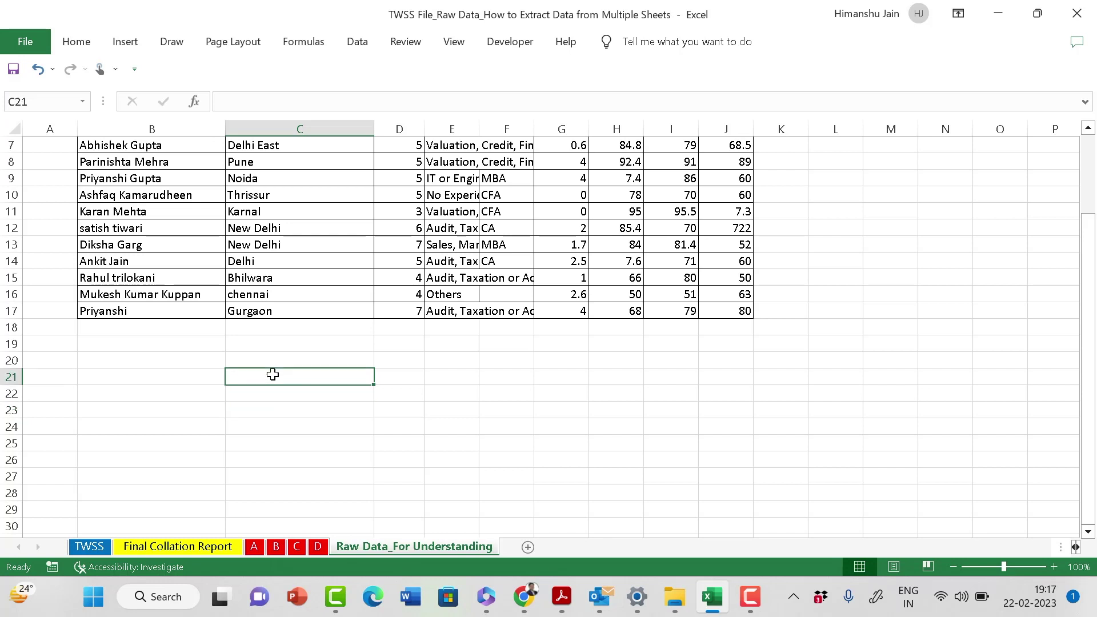
{"action": "type", "text": "&"}
{"action": "key", "text": "Return"}
{"action": "key", "text": "Up"}
{"action": "key", "text": "Left"}
{"action": "key", "text": "Right"}
{"action": "key", "text": "Right"}
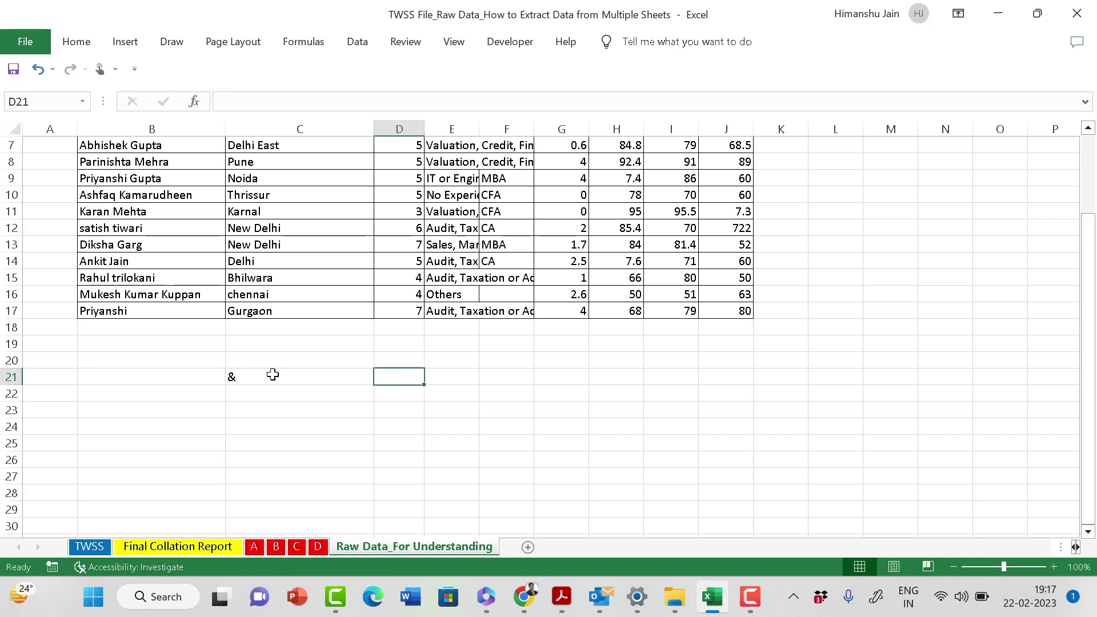
Enter the words The, Wall, Street and School in cells B23, C23, D23 and E23.
{"action": "key", "text": "Left"}
{"action": "key", "text": "Down"}
{"action": "key", "text": "Down"}
{"action": "key", "text": "Down"}
{"action": "key", "text": "Up"}
{"action": "key", "text": "Left"}
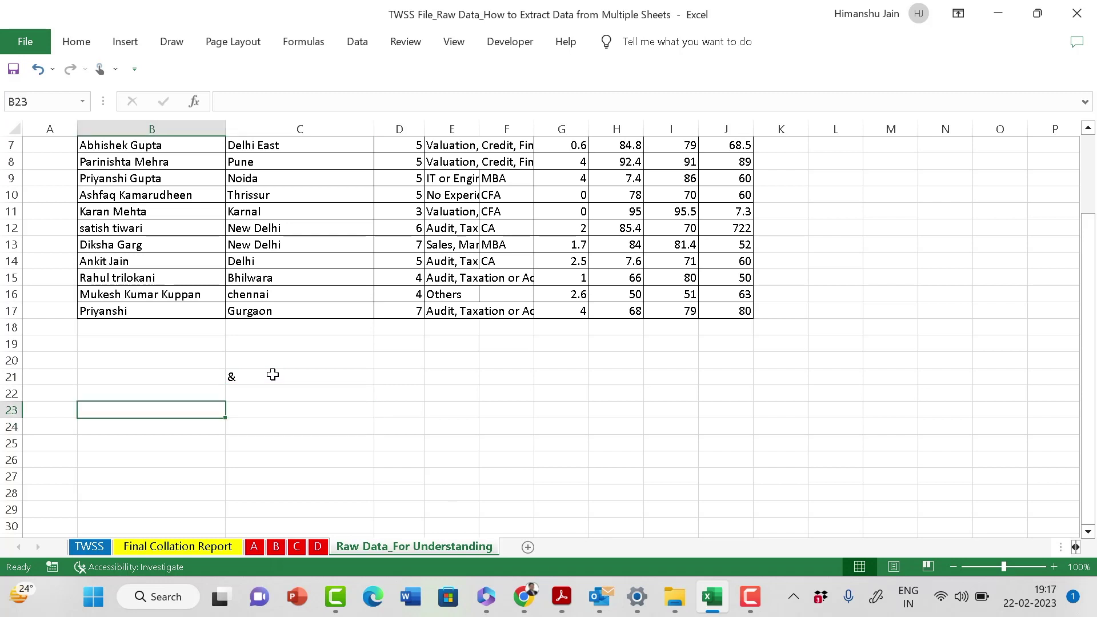
{"action": "key", "text": "Right"}
{"action": "key", "text": "Left"}
{"action": "type", "text": "TH"}
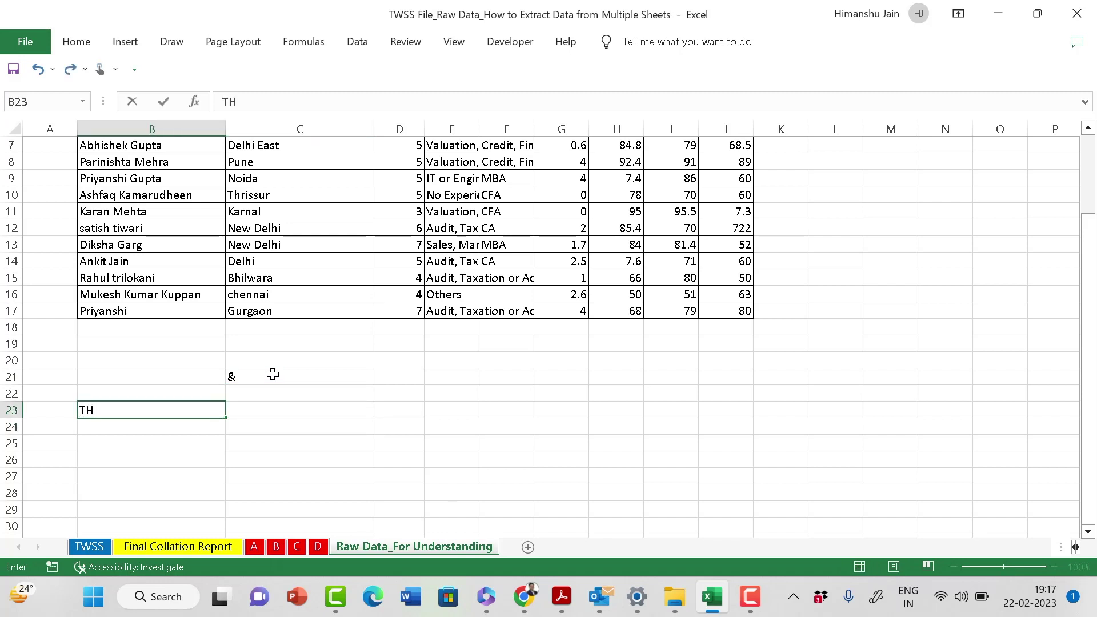
{"action": "type", "text": "e"}
{"action": "key", "text": "Right"}
{"action": "type", "text": "Wal"}
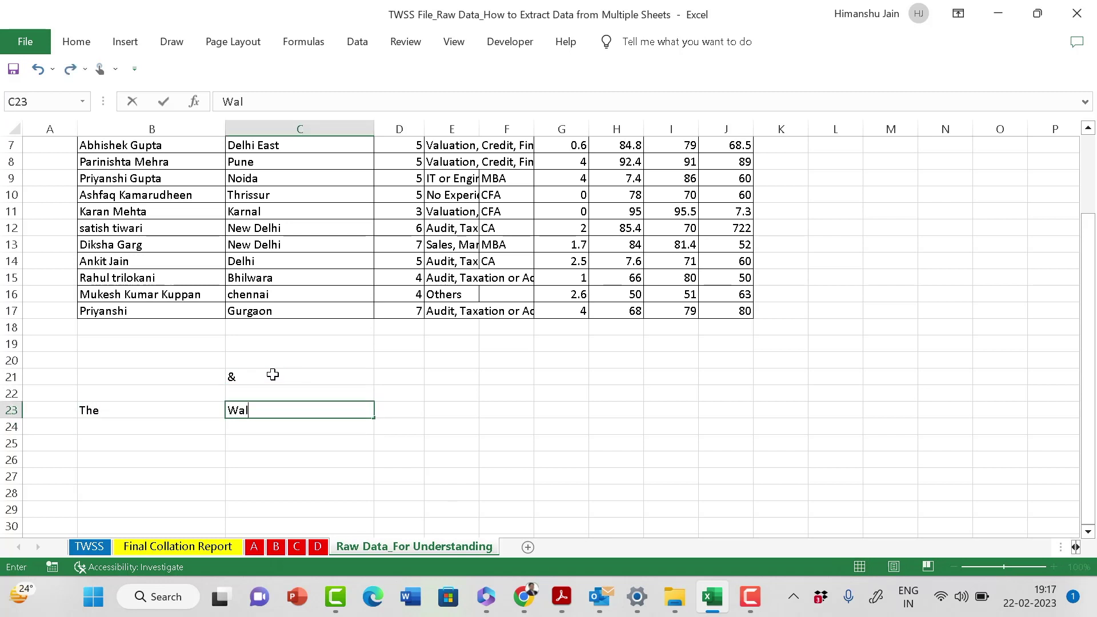
{"action": "key", "text": "Right"}
{"action": "type", "text": "St"}
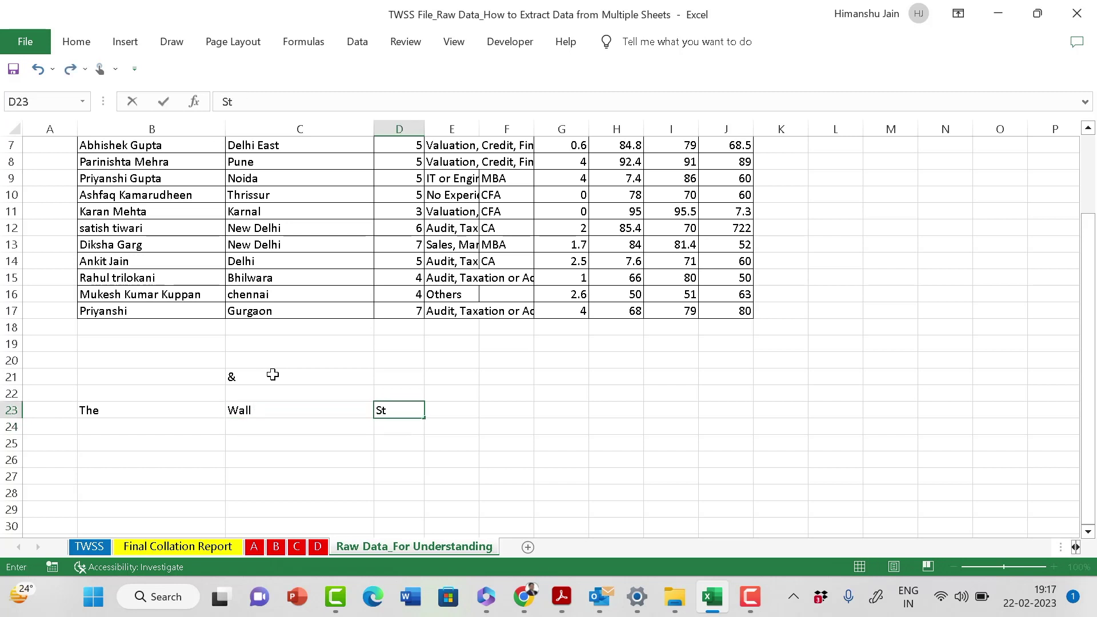
{"action": "type", "text": "reet"}
{"action": "key", "text": "Return"}
{"action": "key", "text": "Up"}
{"action": "key", "text": "Right"}
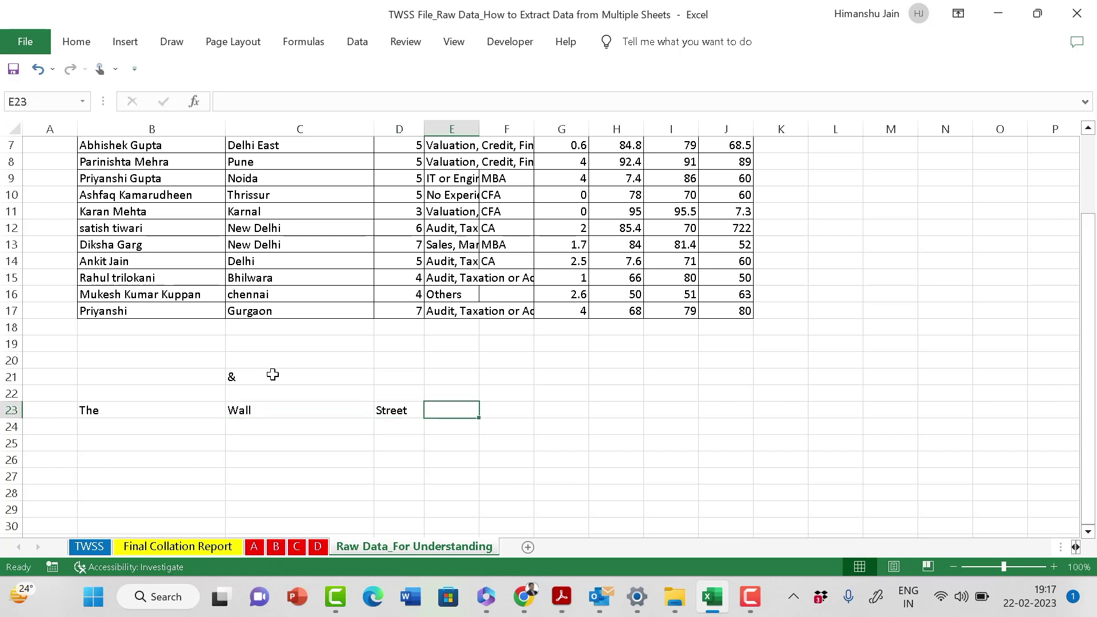
{"action": "type", "text": "School"}
{"action": "key", "text": "Return"}
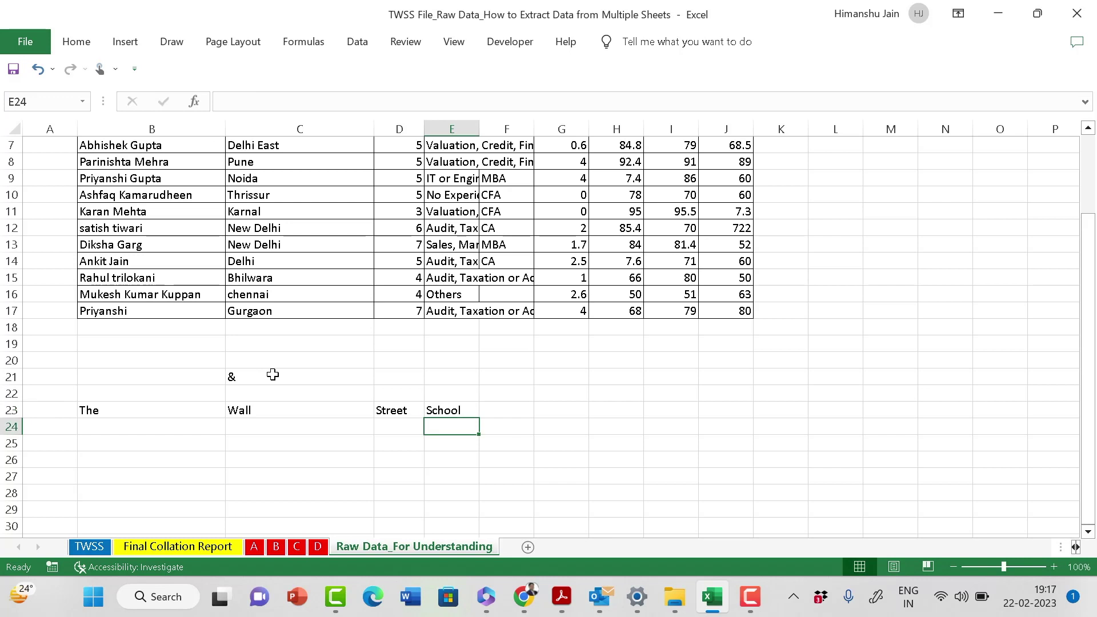
Start a formula in B26 that joins the words in B23 and C23 with &: =B23&C23.
{"action": "key", "text": "Left"}
{"action": "key", "text": "Left"}
{"action": "key", "text": "Down"}
{"action": "key", "text": "Down"}
{"action": "key", "text": "Down"}
{"action": "key", "text": "Left"}
{"action": "key", "text": "Up"}
{"action": "key", "text": "Down"}
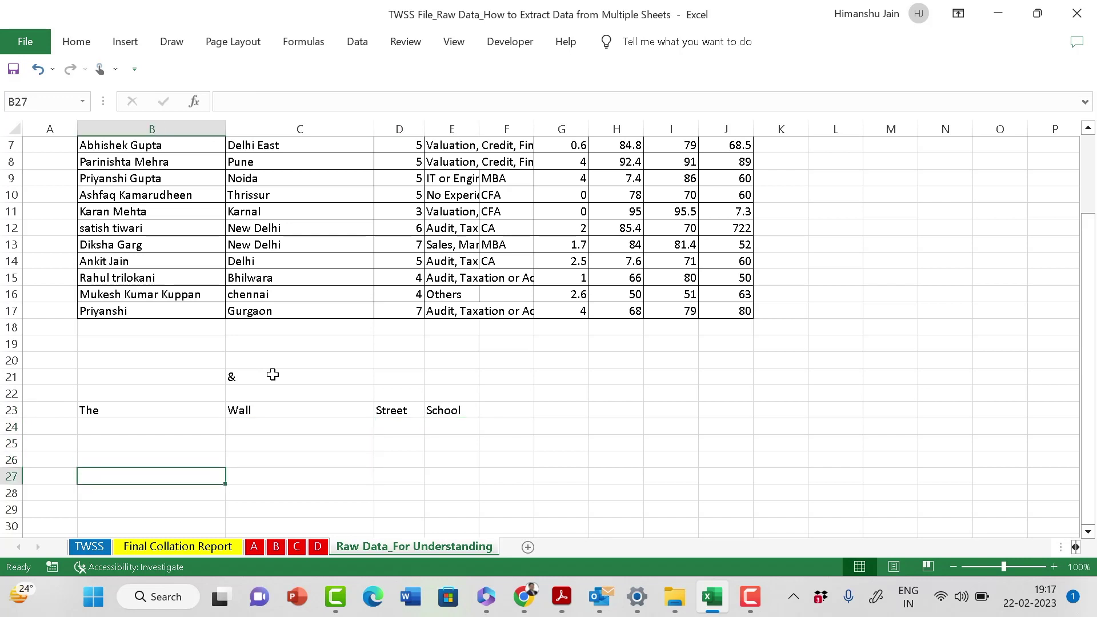
{"action": "key", "text": "Up"}
{"action": "type", "text": "="}
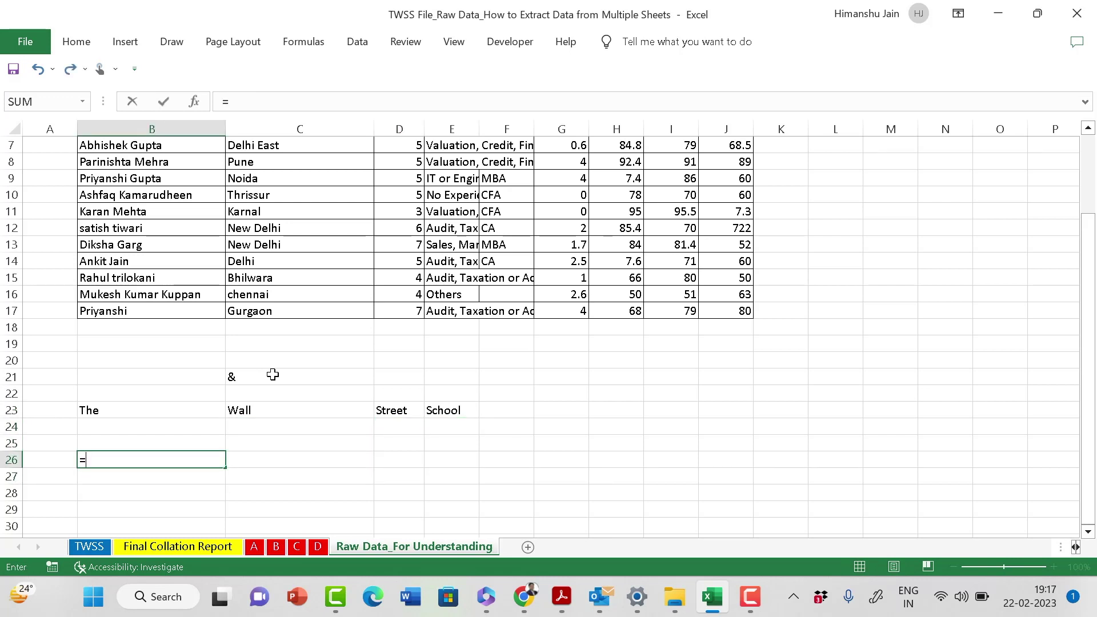
{"action": "key", "text": "Up"}
{"action": "key", "text": "Up"}
{"action": "key", "text": "Up"}
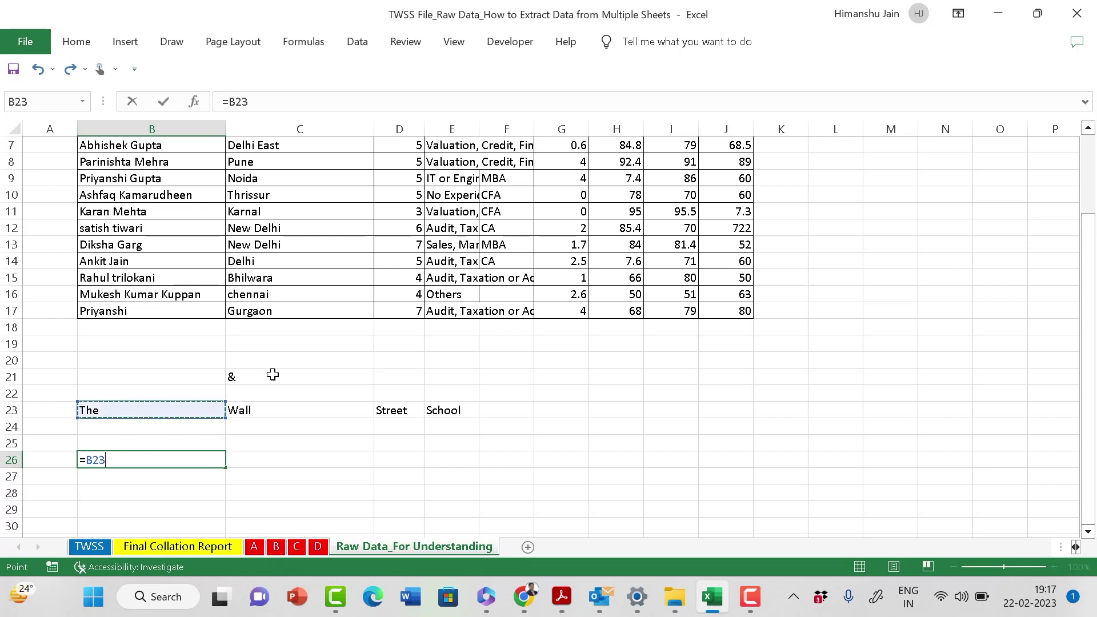
{"action": "type", "text": "&"}
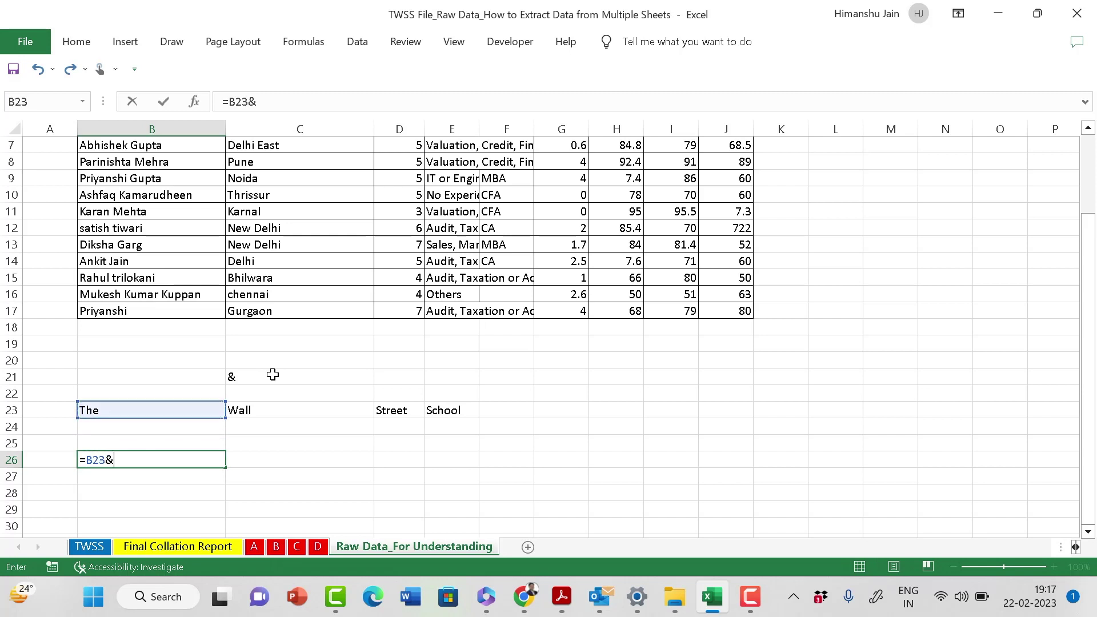
{"action": "key", "text": "Up"}
{"action": "key", "text": "Up"}
{"action": "key", "text": "Up"}
{"action": "key", "text": "Right"}
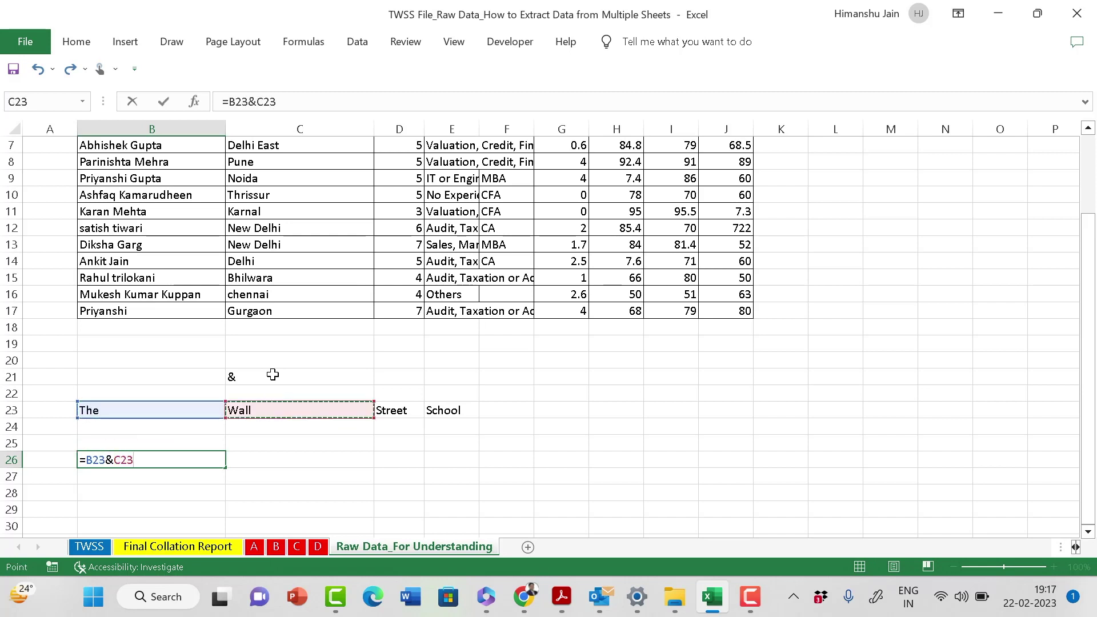
Extend the B26 formula with D23 and E23 and confirm it as =B23&C23&D23&E23.
{"action": "type", "text": "&"}
{"action": "key", "text": "Up"}
{"action": "key", "text": "Up"}
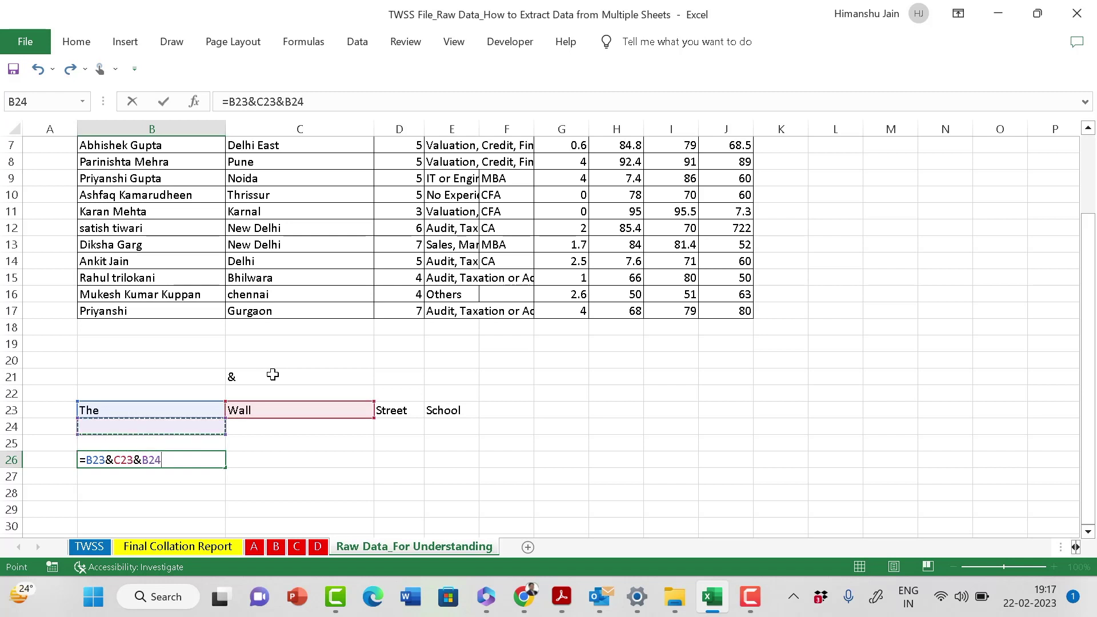
{"action": "key", "text": "Right"}
{"action": "key", "text": "Right"}
{"action": "key", "text": "Right"}
{"action": "key", "text": "Up"}
{"action": "key", "text": "Left"}
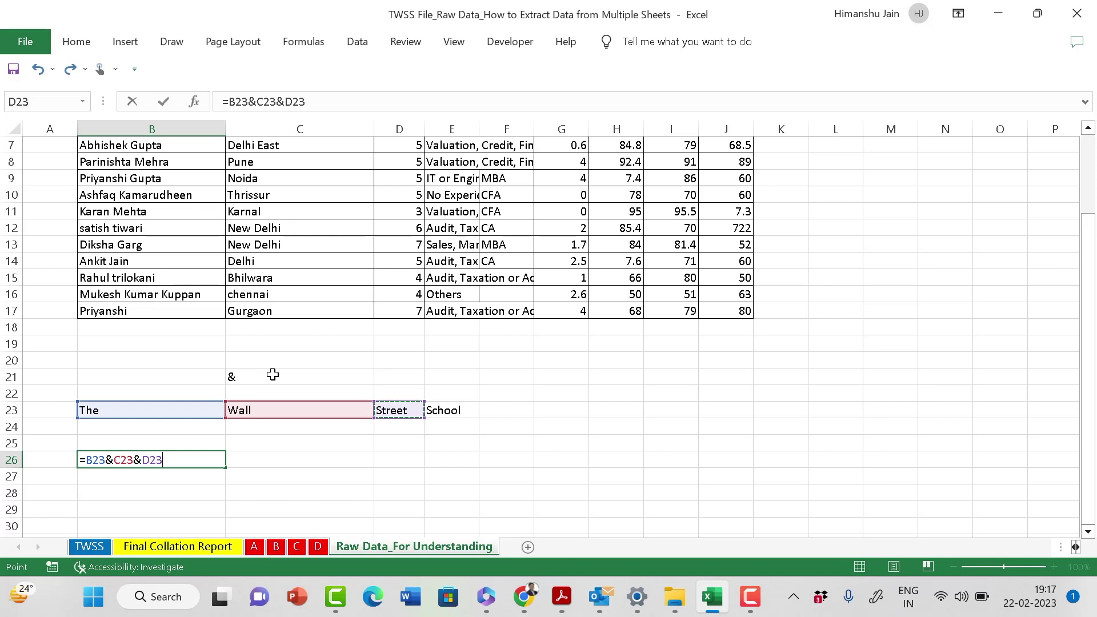
{"action": "type", "text": "&"}
{"action": "key", "text": "Up"}
{"action": "key", "text": "Right"}
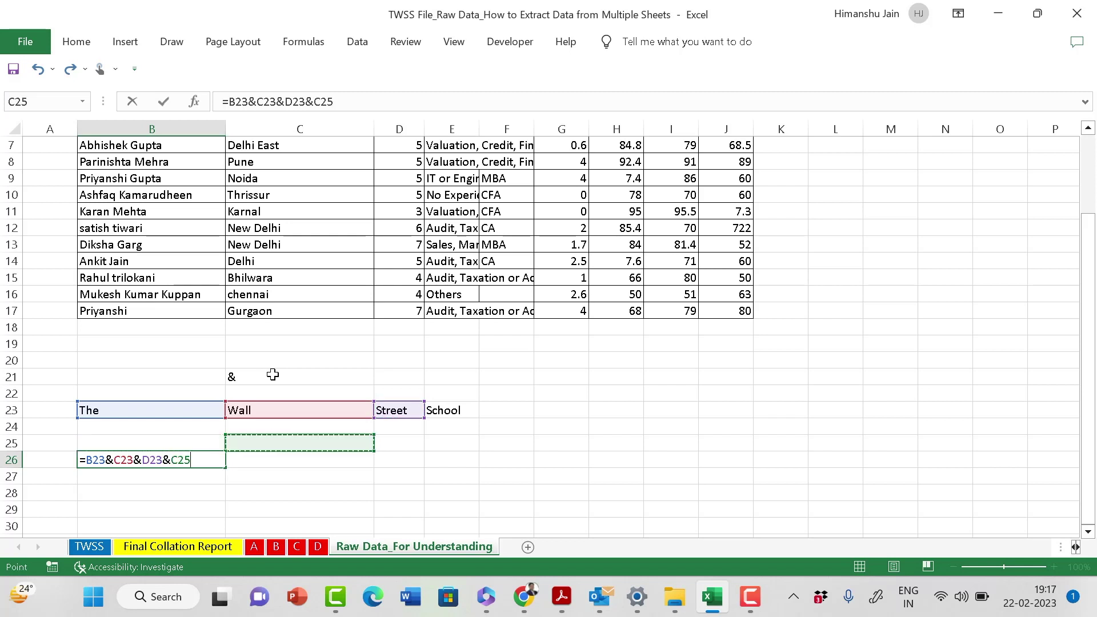
{"action": "key", "text": "Right"}
{"action": "key", "text": "Right"}
{"action": "key", "text": "Up"}
{"action": "key", "text": "Up"}
{"action": "key", "text": "Return"}
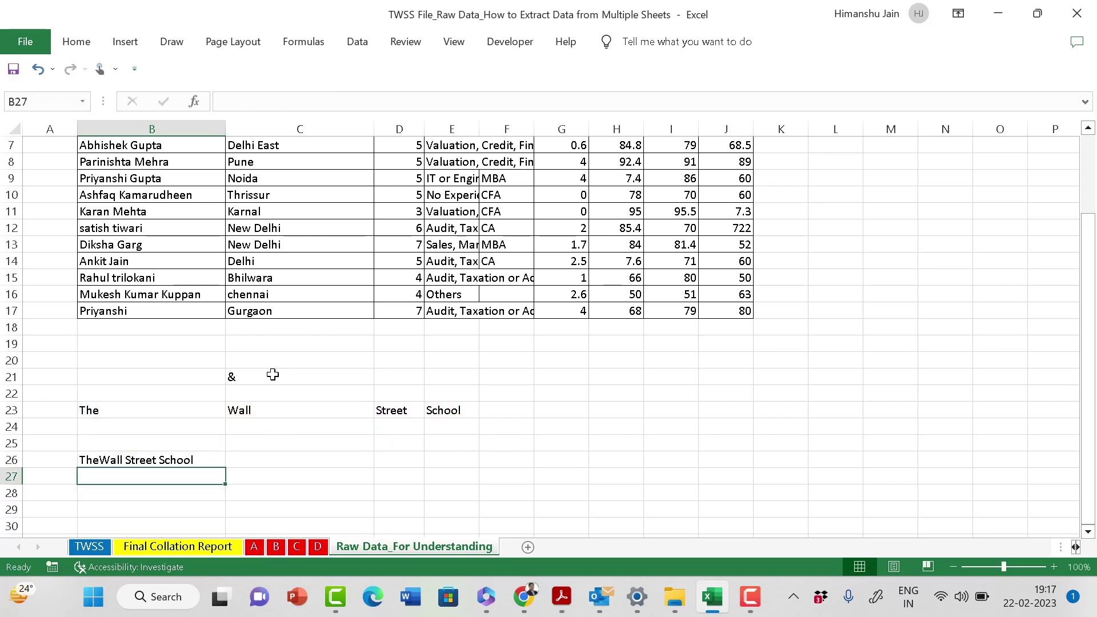
Insert a quoted space between B23 and C23 in the B26 formula: =B23&" "&C23&D23&E23.
{"action": "key", "text": "Up"}
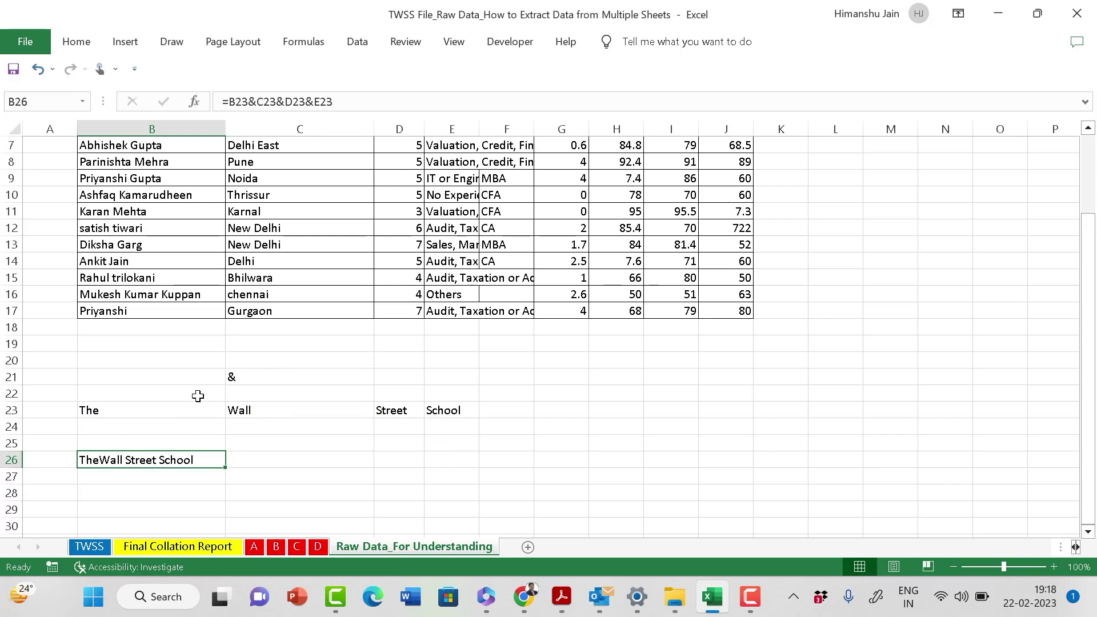
{"action": "left_click", "coordinate": [166, 489]}
{"action": "left_click", "coordinate": [174, 473]}
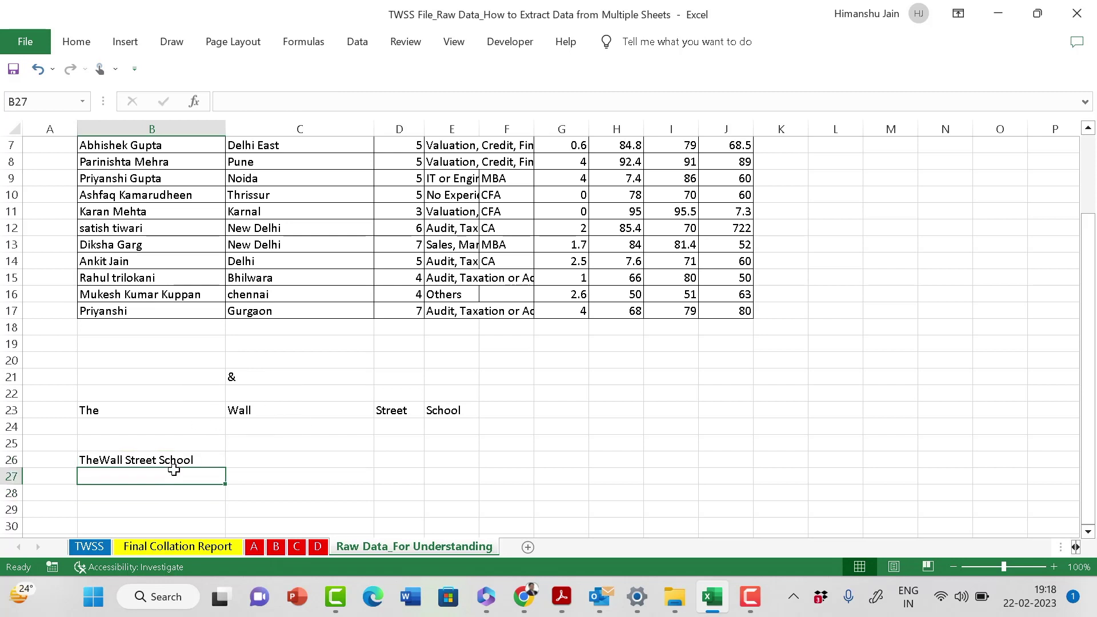
{"action": "left_click", "coordinate": [181, 461]}
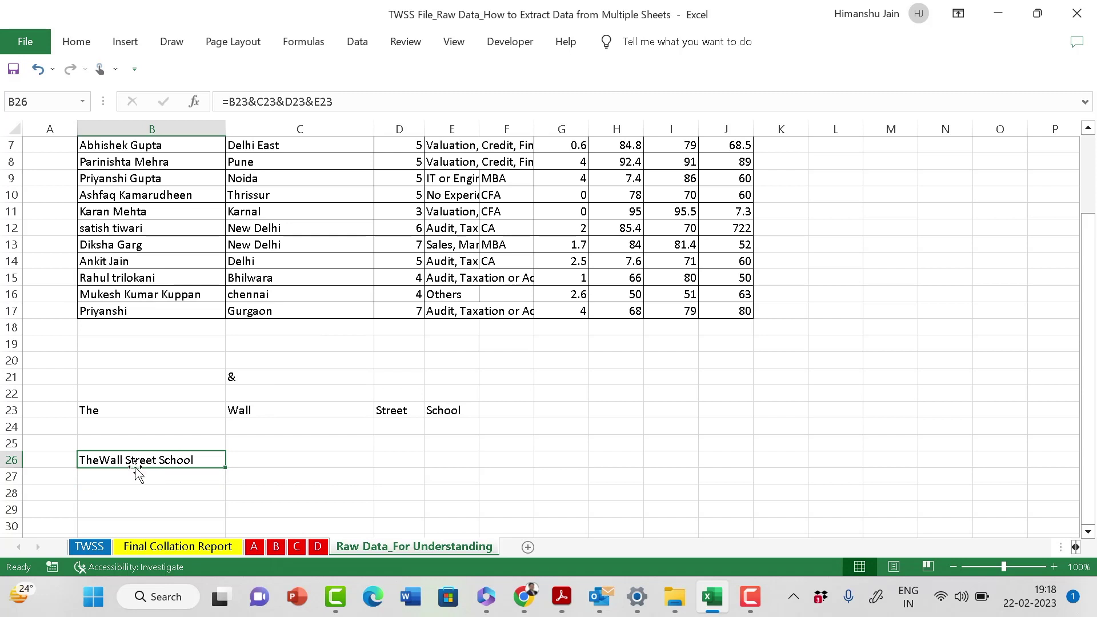
{"action": "left_click", "coordinate": [125, 505]}
{"action": "left_click", "coordinate": [142, 459]}
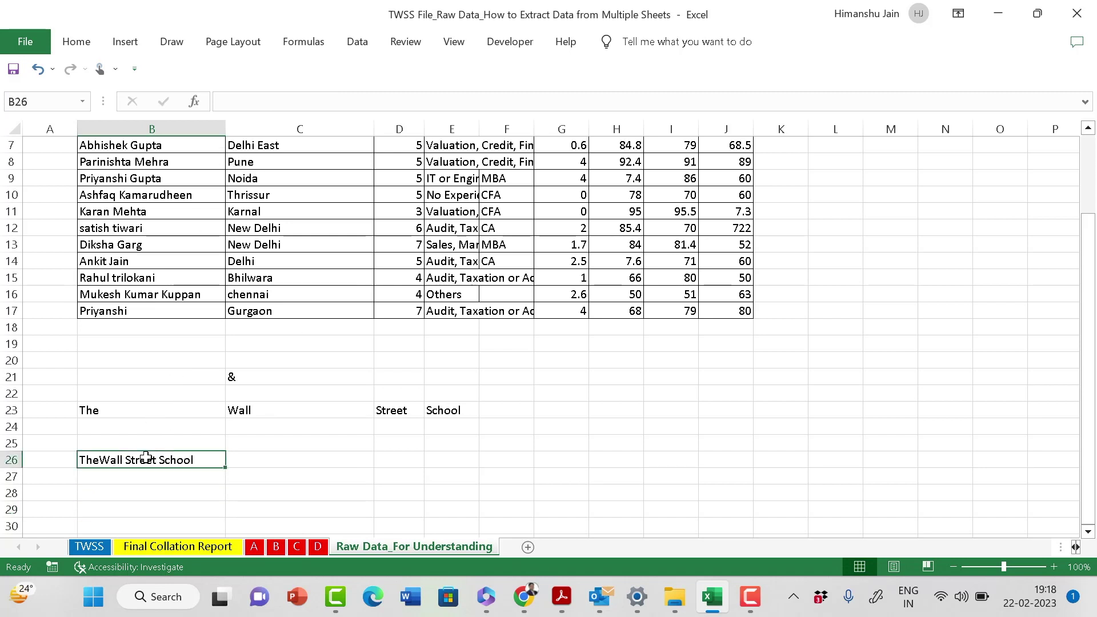
{"action": "left_click", "coordinate": [255, 104]}
{"action": "type", "text": "\" \""}
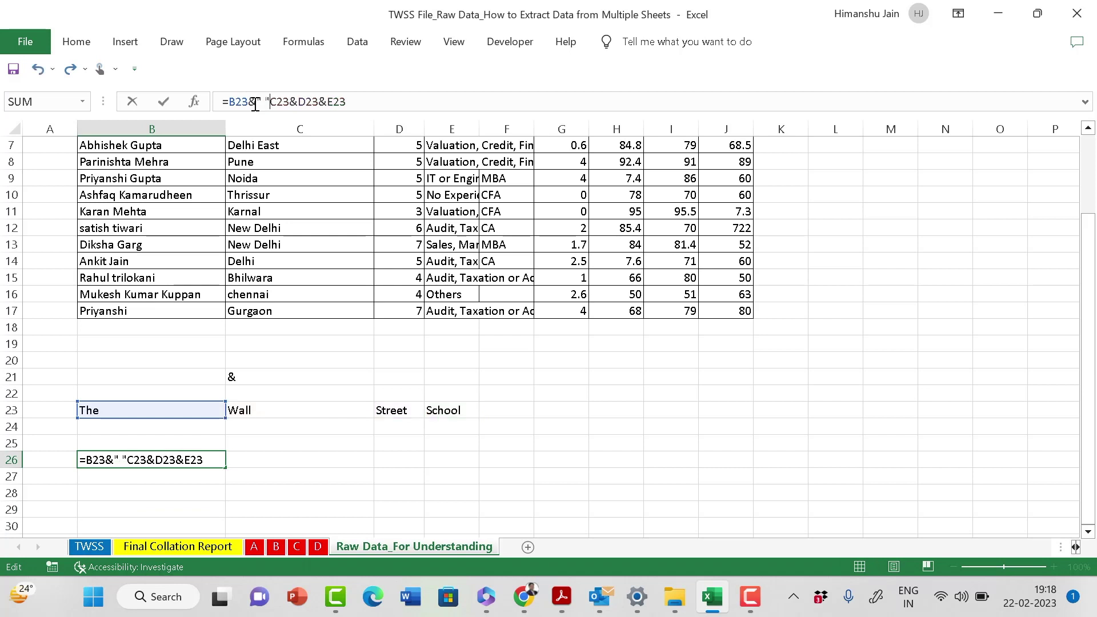
{"action": "type", "text": "&"}
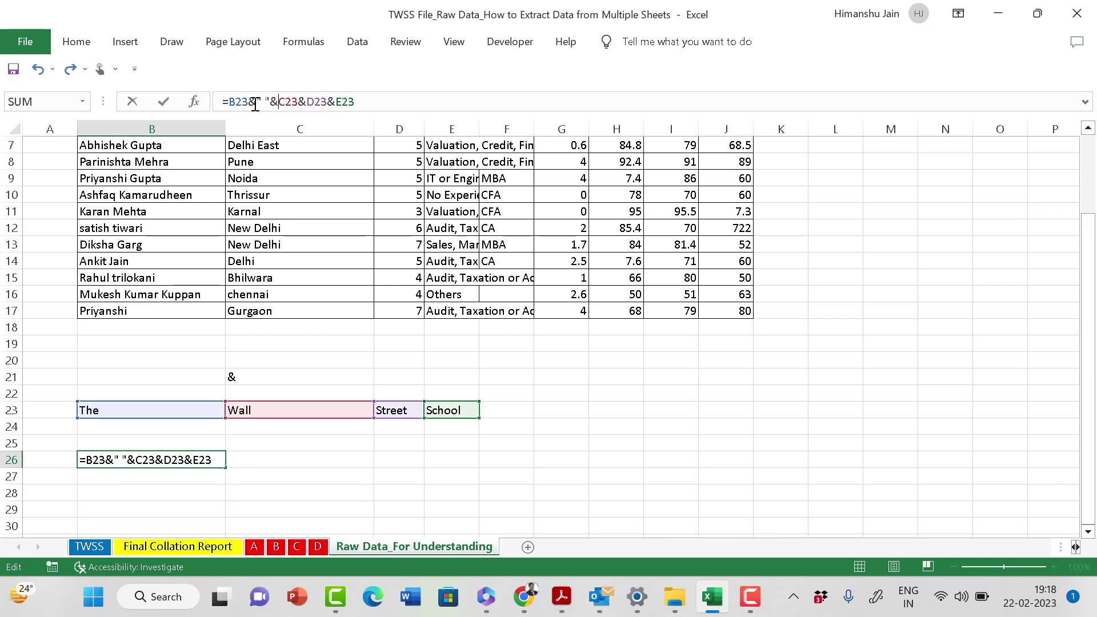
Add another quoted space between C23 and D23 and confirm B26 as =B23&" "&C23&" "&D23&E23.
{"action": "left_click", "coordinate": [298, 103]}
{"action": "type", "text": "\""}
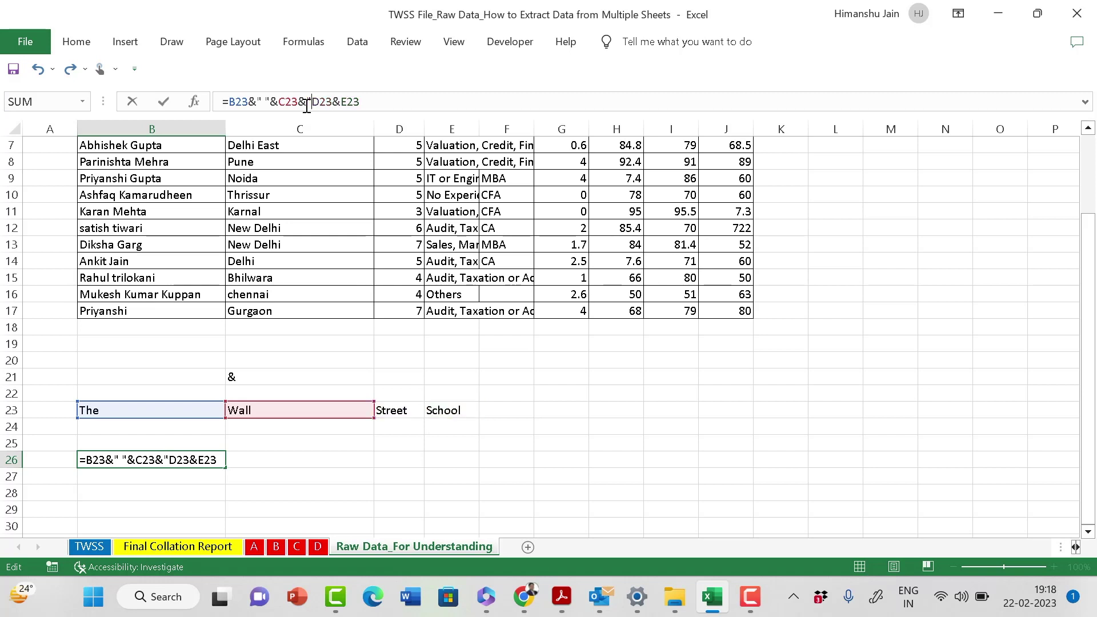
{"action": "type", "text": " \""}
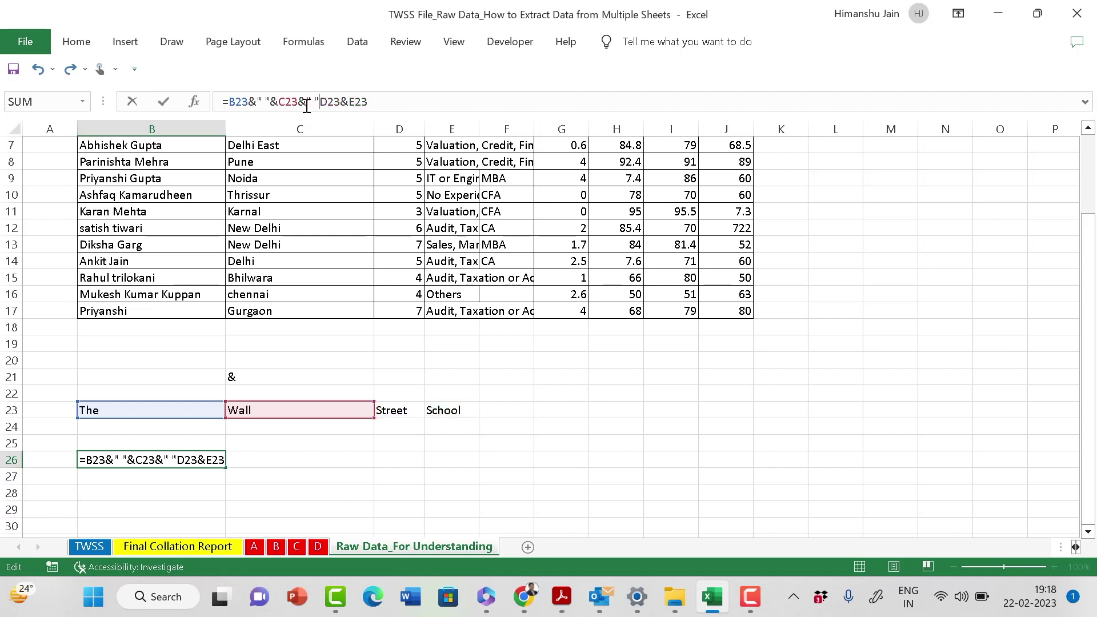
{"action": "type", "text": "&"}
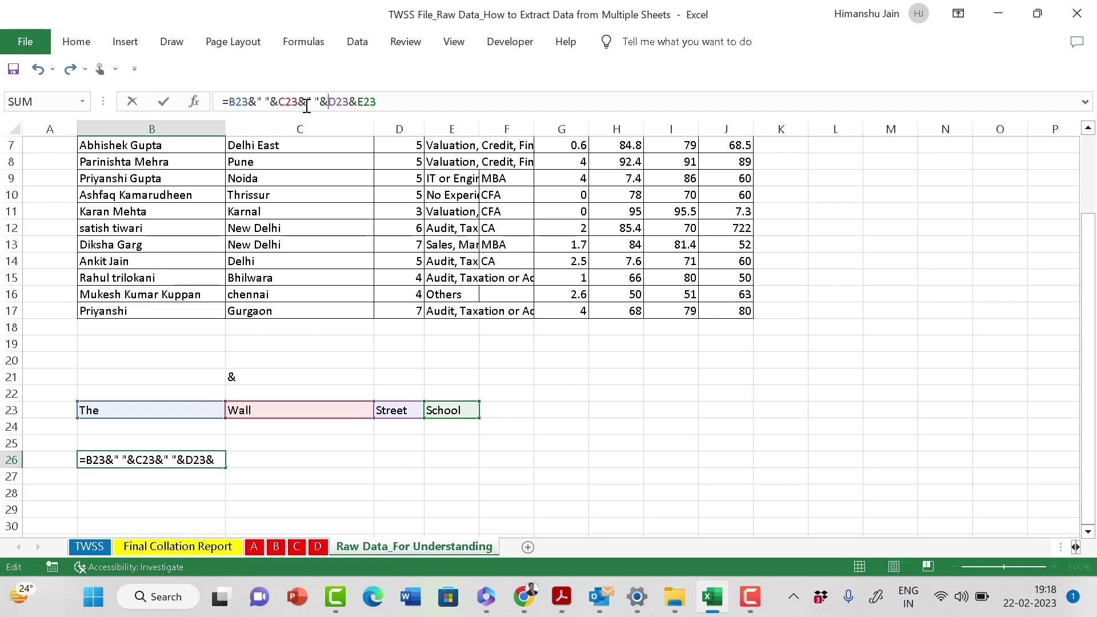
{"action": "key", "text": "Return"}
{"action": "key", "text": "Up"}
{"action": "key", "text": "Left"}
{"action": "key", "text": "Right"}
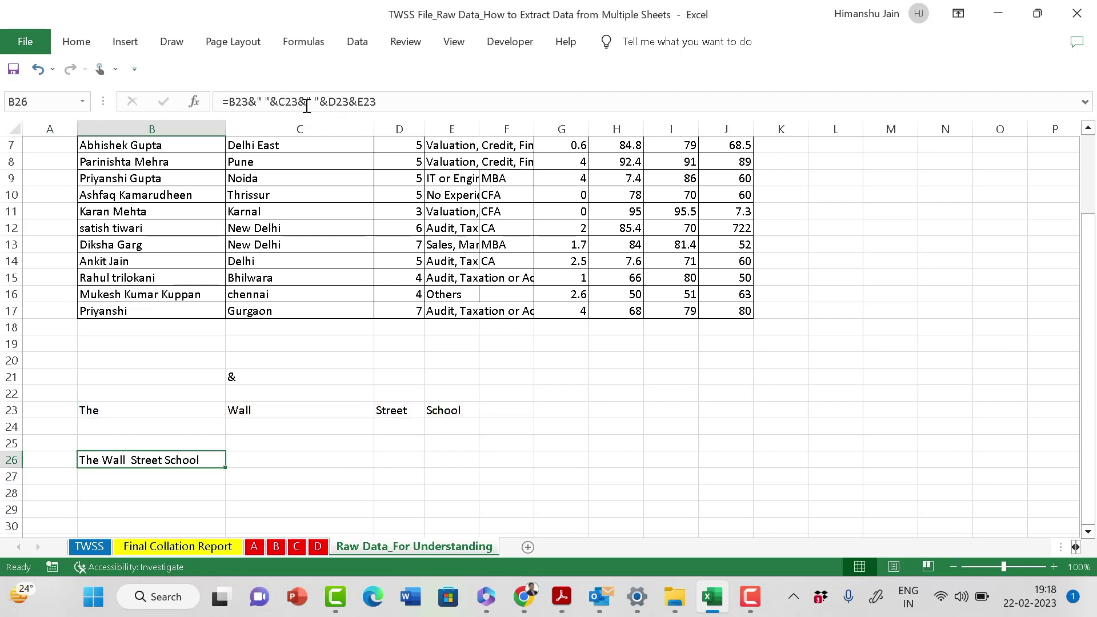
Enter =conc in C26 to bring up the CONCATENATE function as an alternative to &.
{"action": "left_click_drag", "start_coordinate": [137, 411], "coordinate": [436, 409]}
{"action": "left_click", "coordinate": [335, 451]}
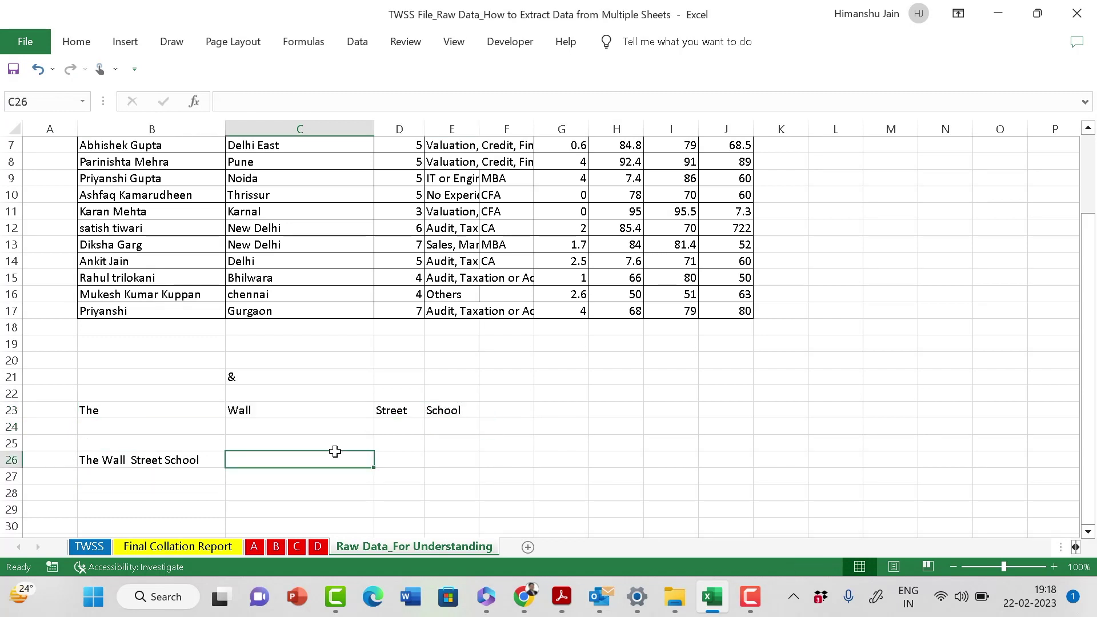
{"action": "type", "text": "=con"}
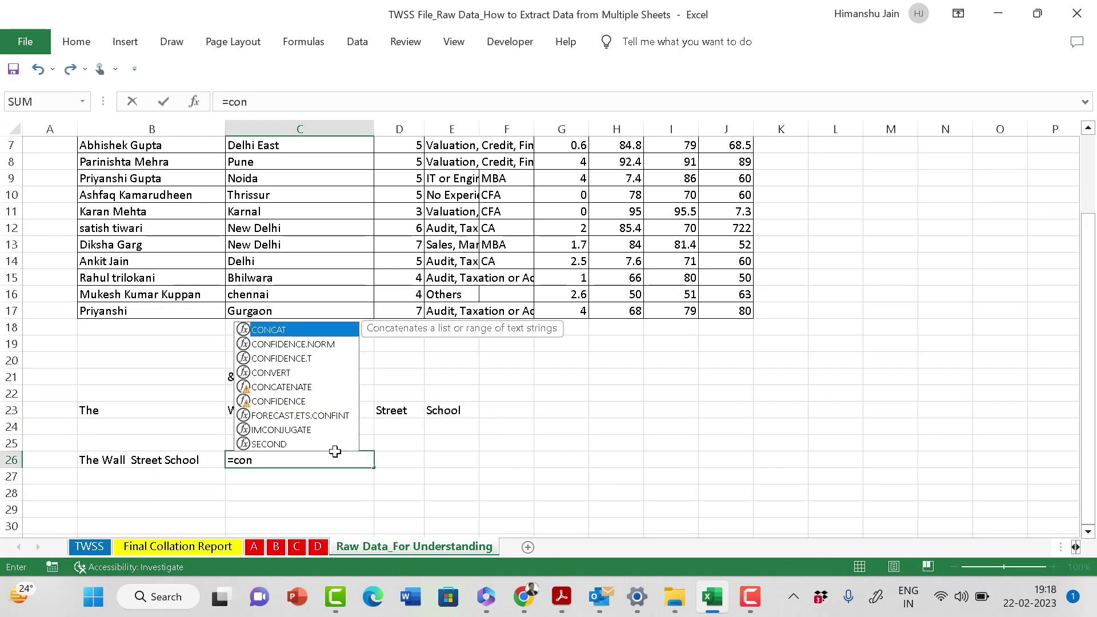
{"action": "type", "text": "cw"}
{"action": "key", "text": "BackSpace"}
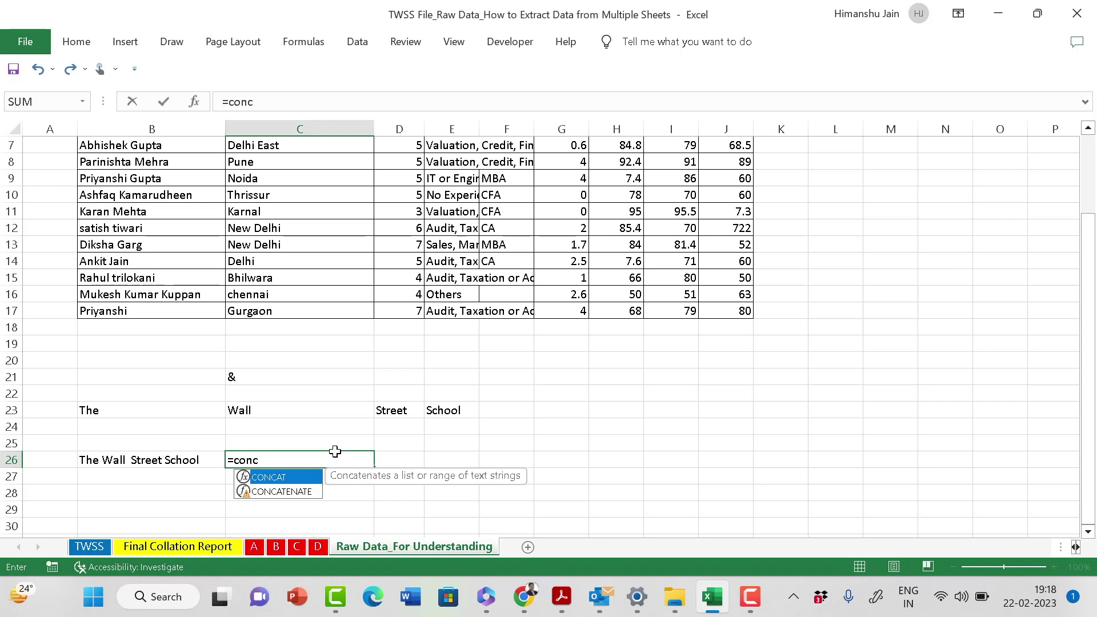
{"action": "key", "text": "Down"}
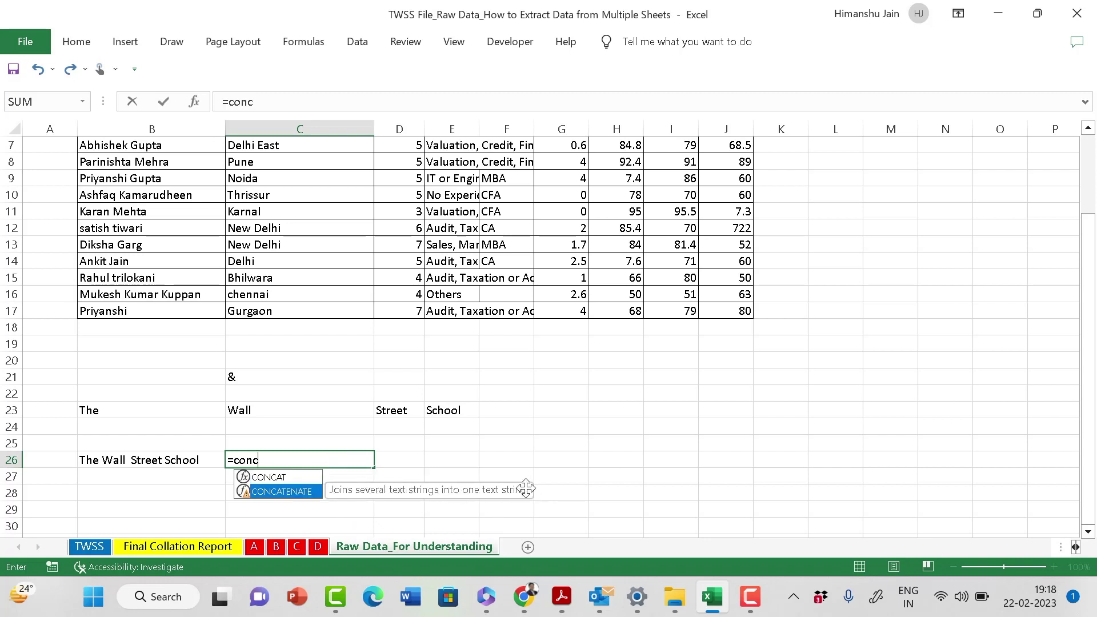
{"action": "left_click", "coordinate": [254, 376]}
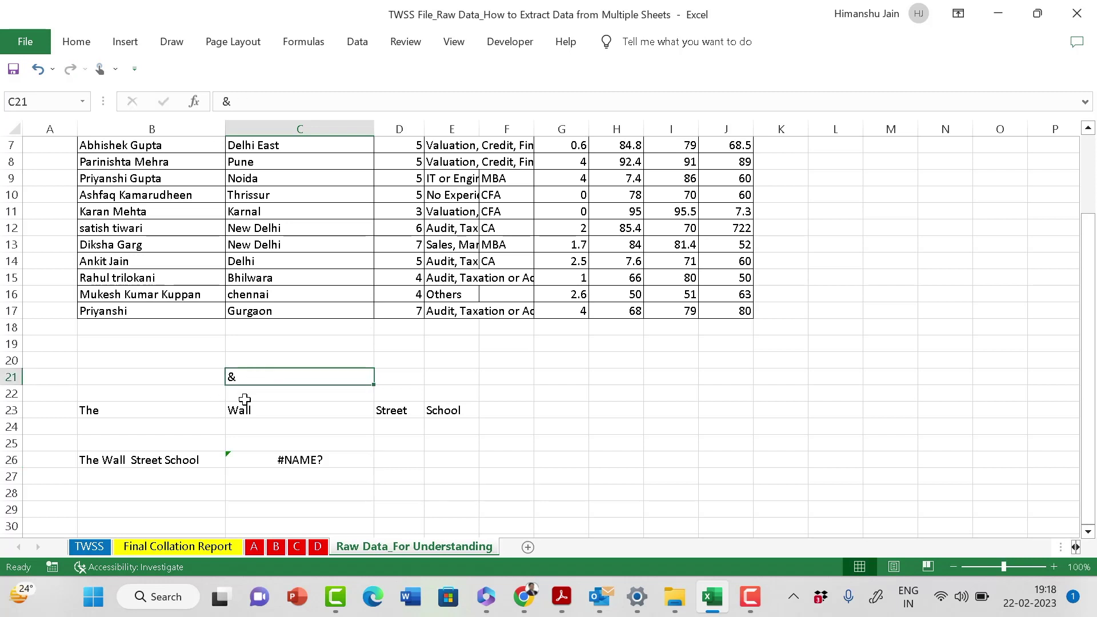
Compare the VLOOKUP formulas for employees A and B in C6 and C7 on the Final Collation Report sheet.
{"action": "left_click", "coordinate": [183, 546]}
{"action": "left_click", "coordinate": [324, 318]}
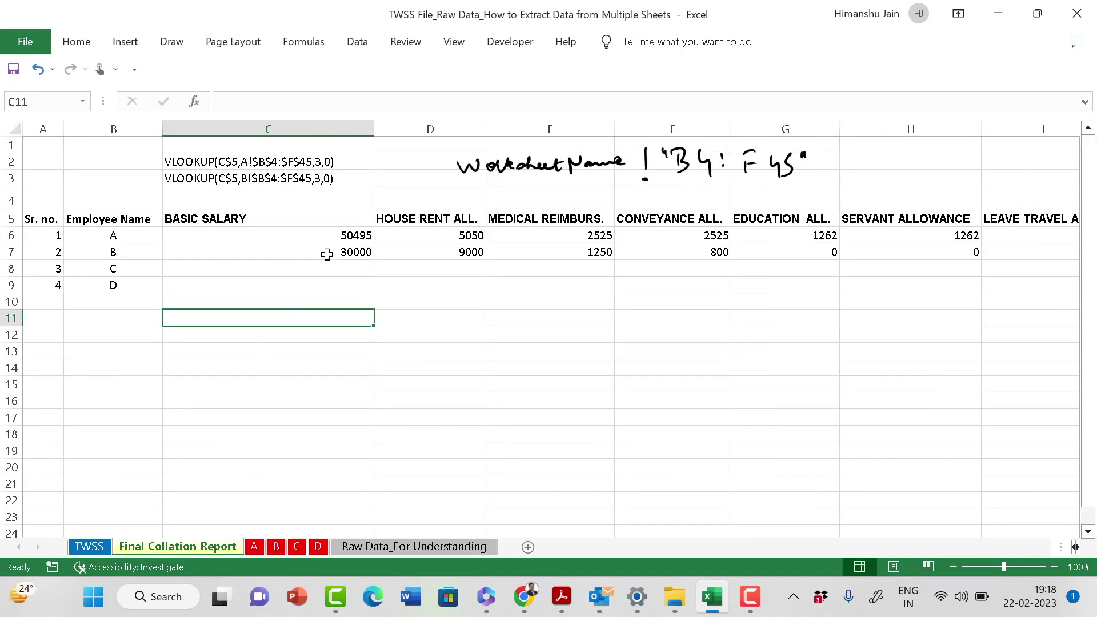
{"action": "left_click", "coordinate": [330, 238]}
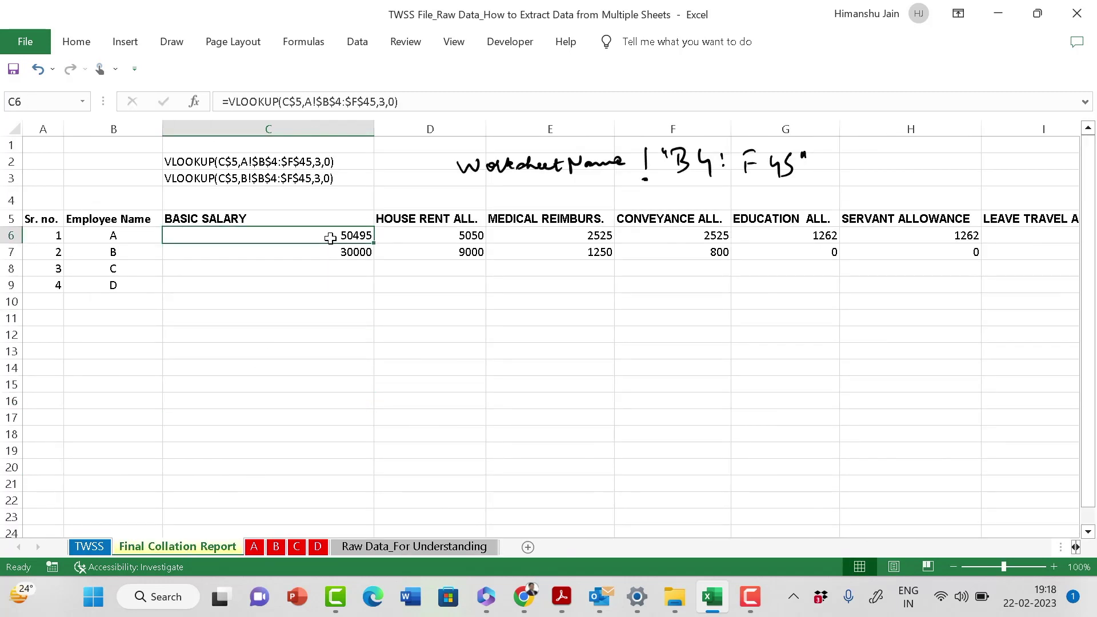
{"action": "key", "text": "Down"}
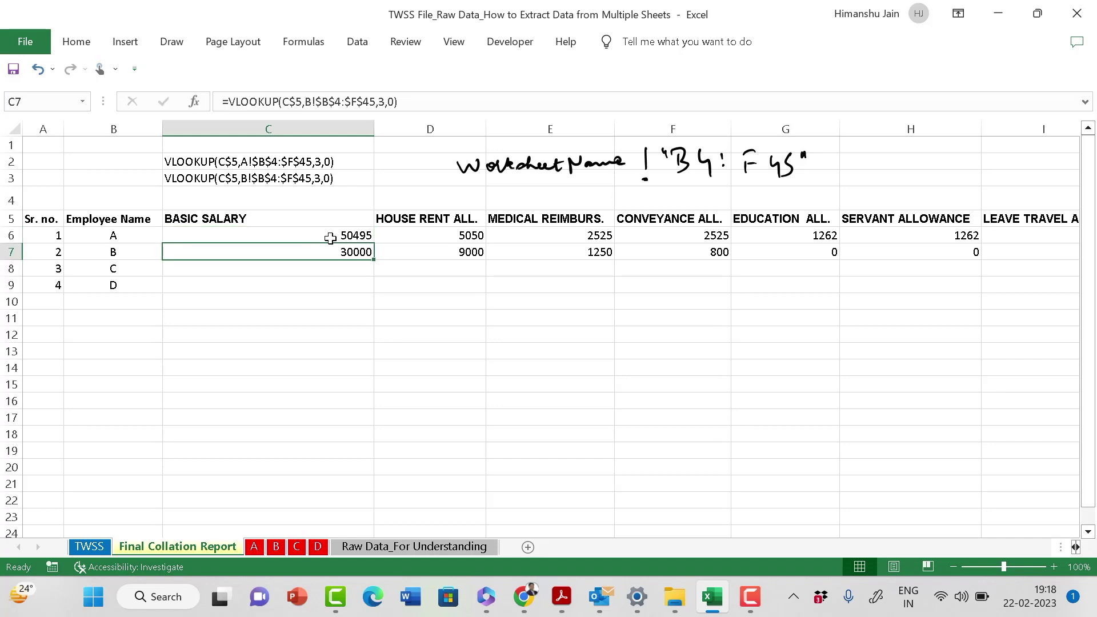
{"action": "key", "text": "Up"}
{"action": "key", "text": "Left"}
{"action": "key", "text": "Right"}
{"action": "key", "text": "Right"}
{"action": "key", "text": "Left"}
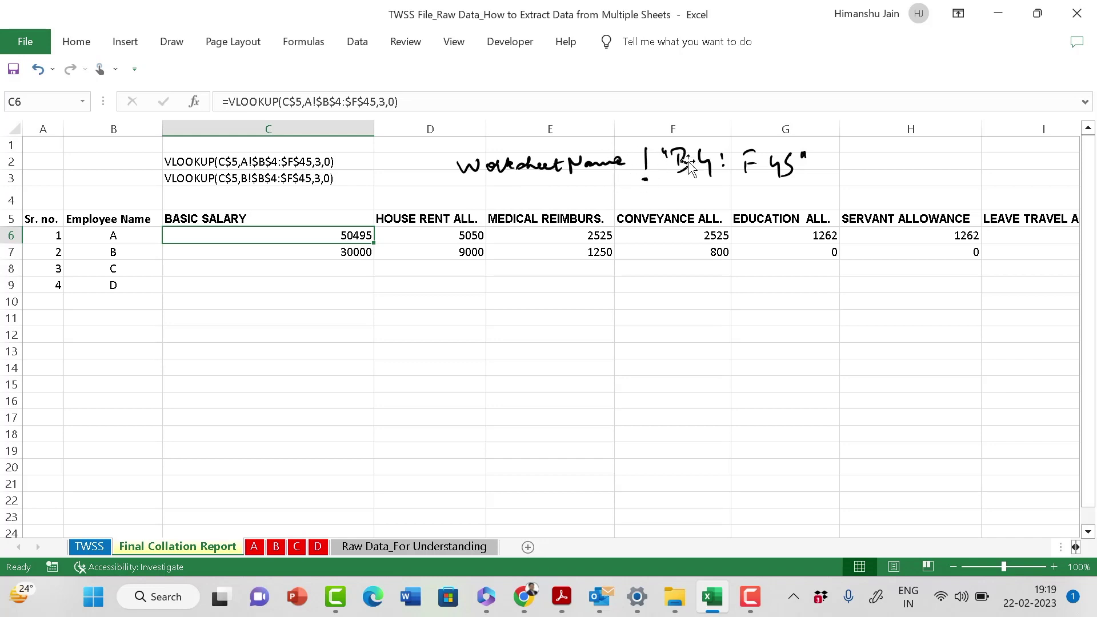
{"action": "left_click", "coordinate": [345, 302]}
{"action": "left_click", "coordinate": [351, 233]}
{"action": "type", "text": "=vlo"}
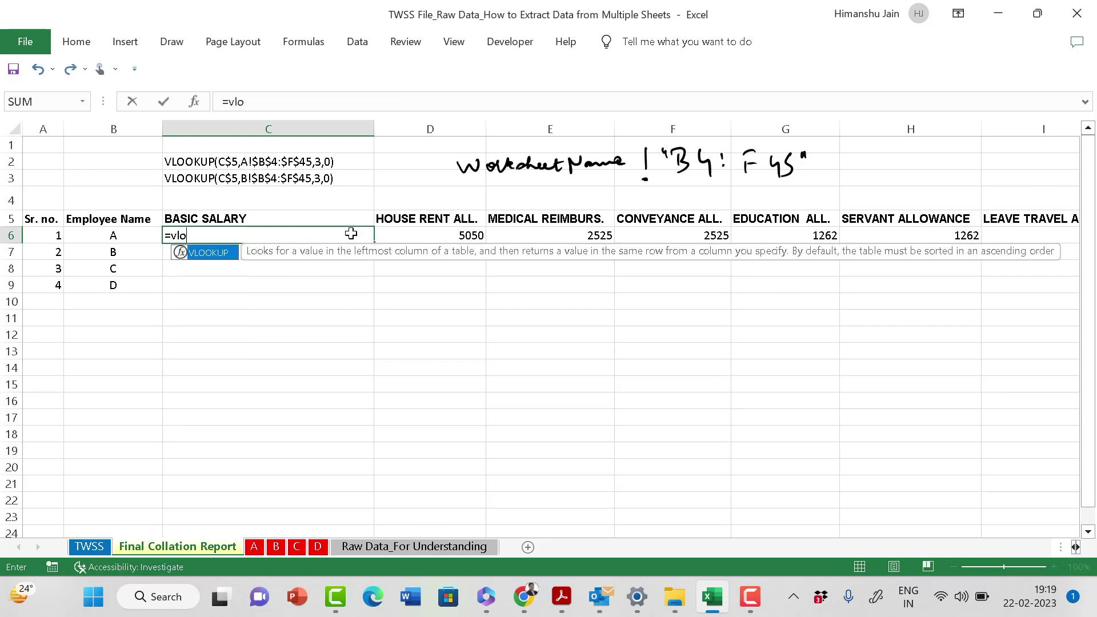
{"action": "key", "text": "Tab"}
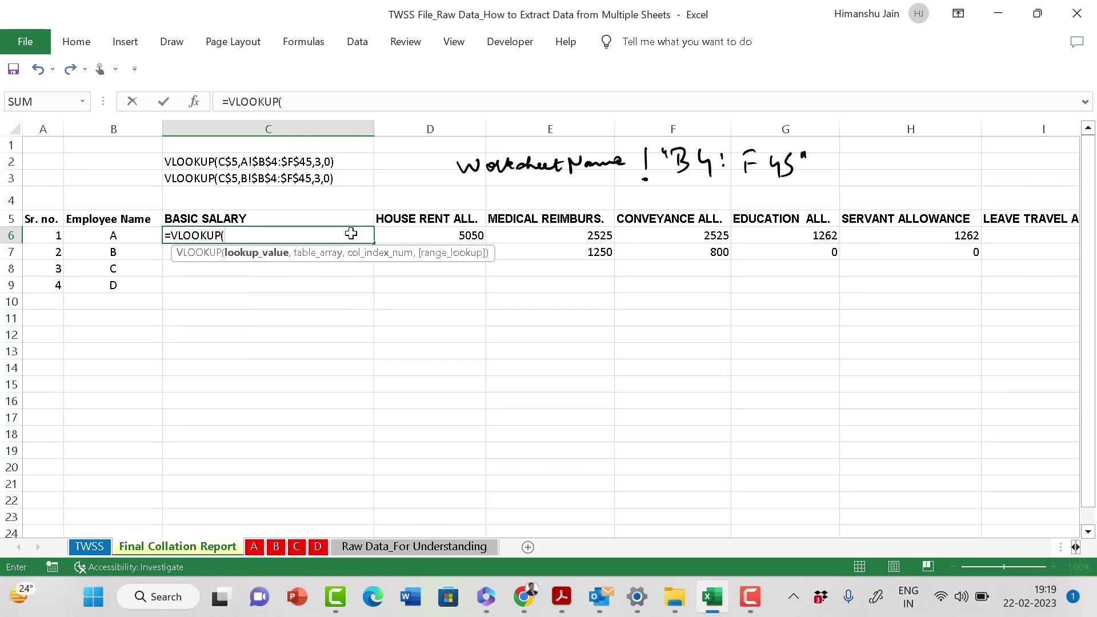
{"action": "left_click", "coordinate": [246, 216]}
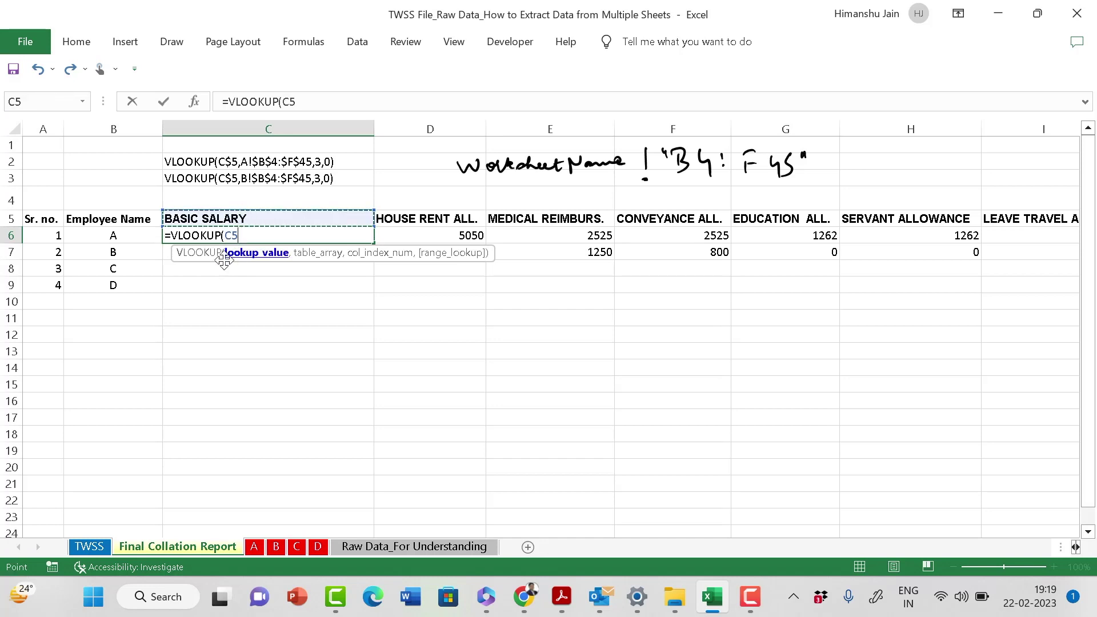
{"action": "key", "text": "Escape"}
Examine the salary table starting at B4 and its detail labels in column B on sheet A, returning to C6 of the Final Collation Report.
{"action": "left_click", "coordinate": [254, 546]}
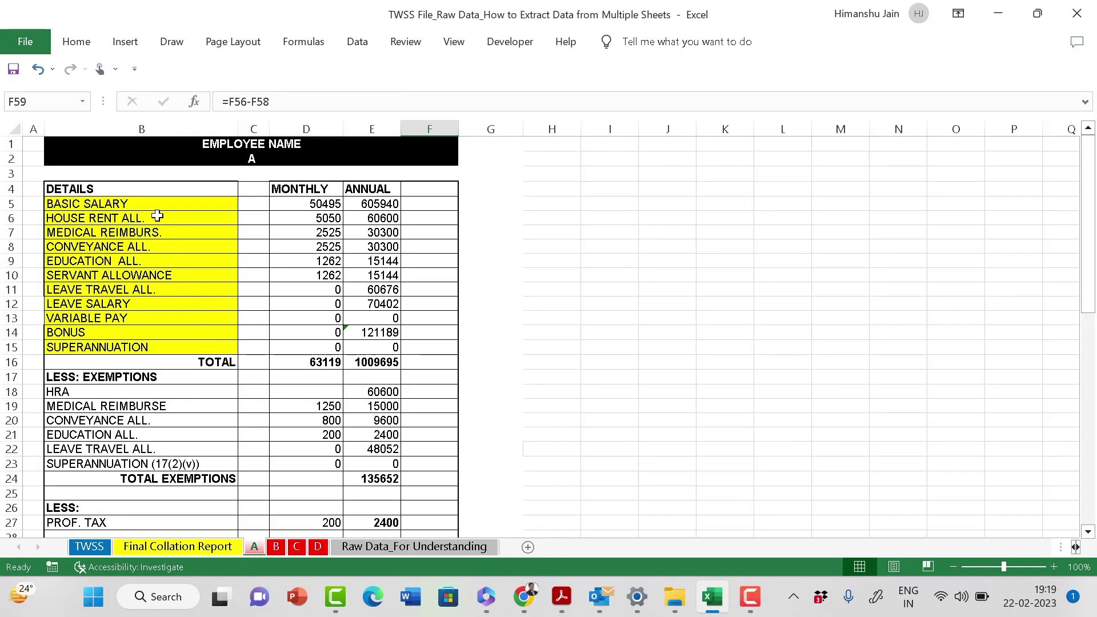
{"action": "left_click_drag", "start_coordinate": [127, 188], "coordinate": [433, 463]}
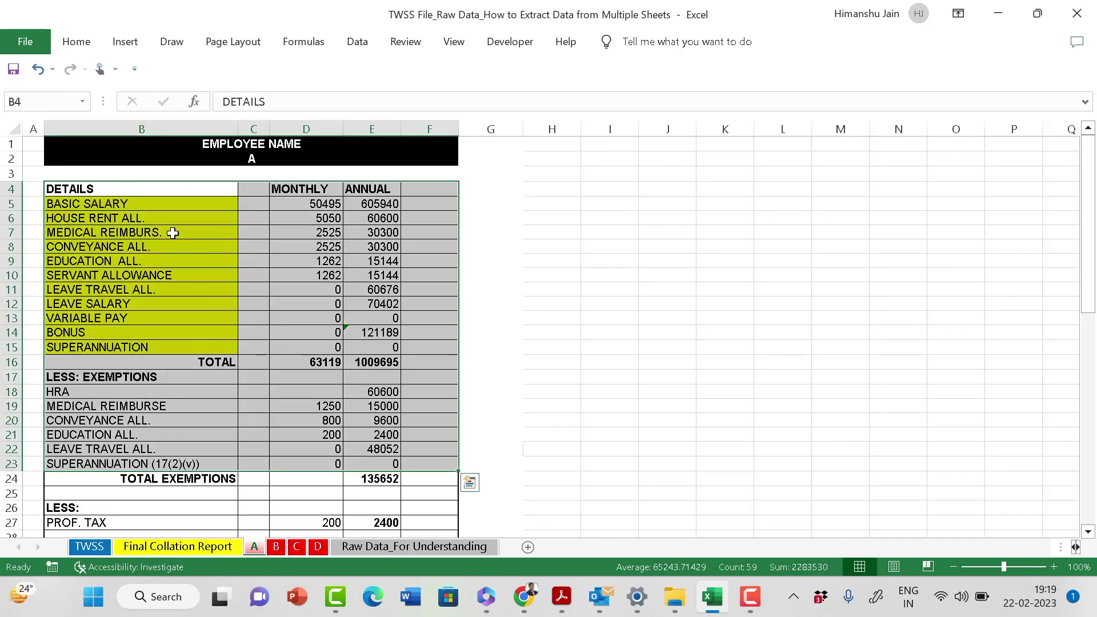
{"action": "left_click_drag", "start_coordinate": [162, 203], "coordinate": [157, 394]}
{"action": "left_click", "coordinate": [178, 547]}
{"action": "left_click", "coordinate": [307, 287]}
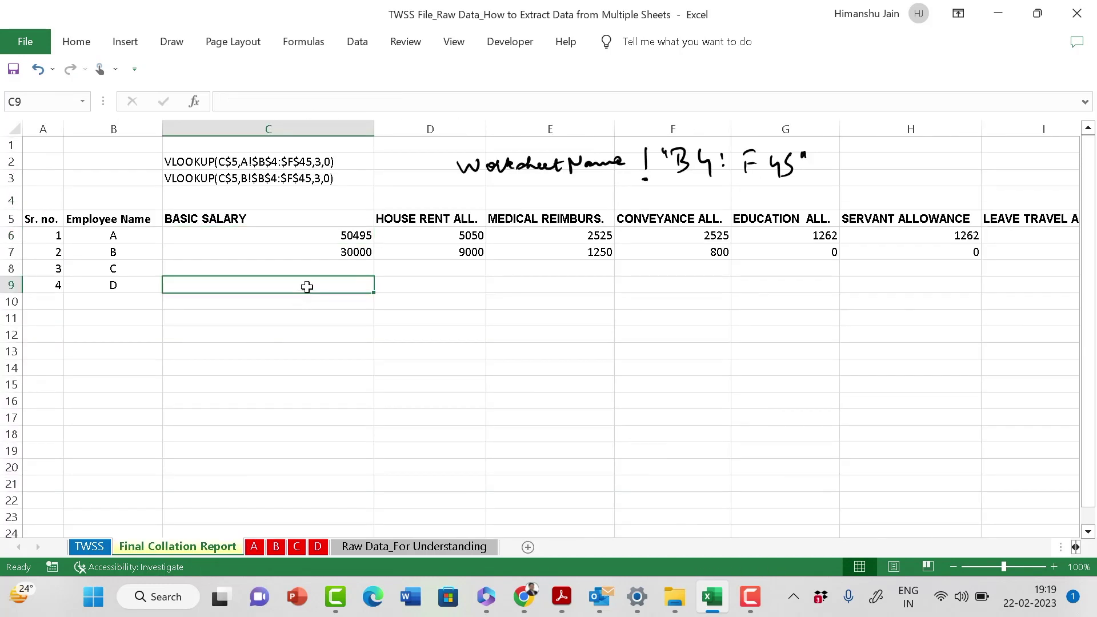
{"action": "left_click", "coordinate": [316, 247]}
{"action": "left_click", "coordinate": [316, 242]}
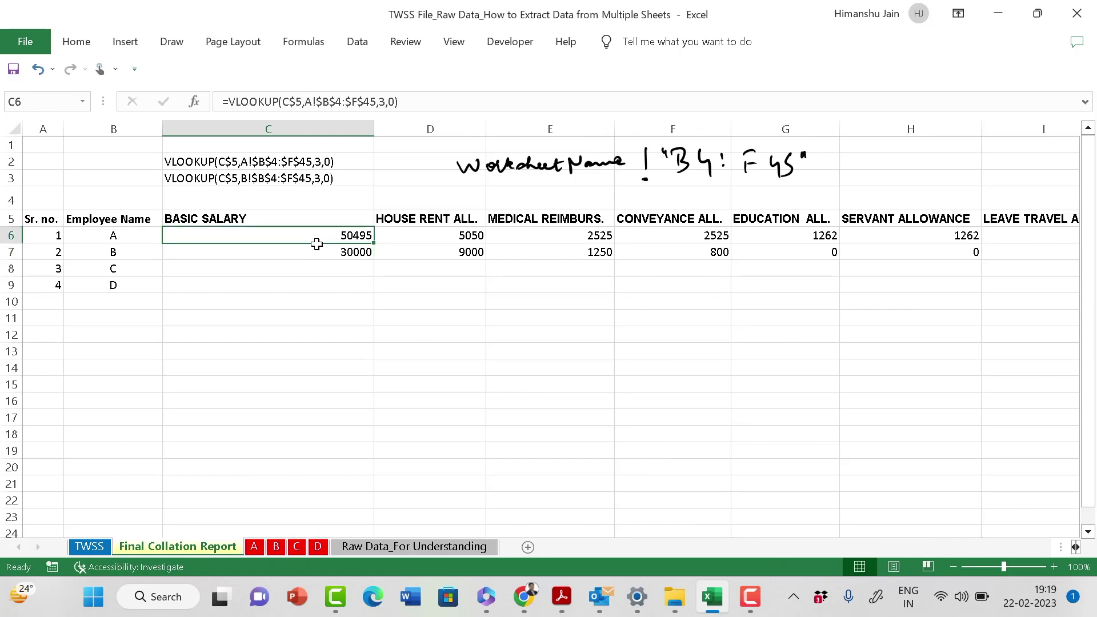
Restart C6 of the Final Collation Report as a VLOOKUP formula with C$5 as the lookup value.
{"action": "double_click", "coordinate": [316, 242]}
{"action": "key", "text": "Escape"}
{"action": "type", "text": "=vlo"}
{"action": "key", "text": "Tab"}
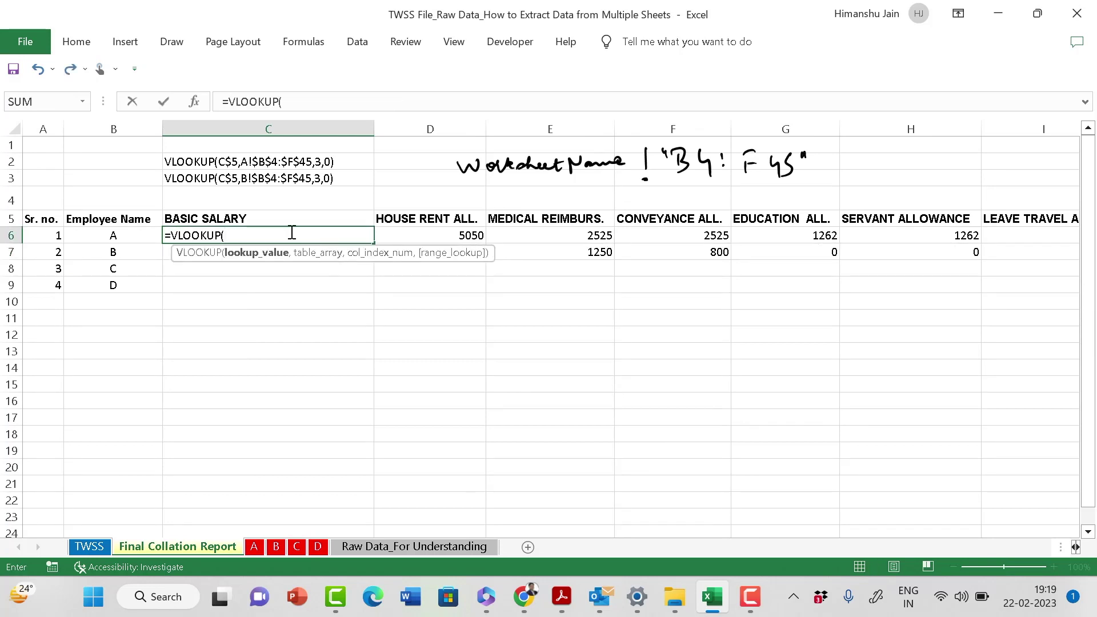
{"action": "left_click", "coordinate": [272, 218]}
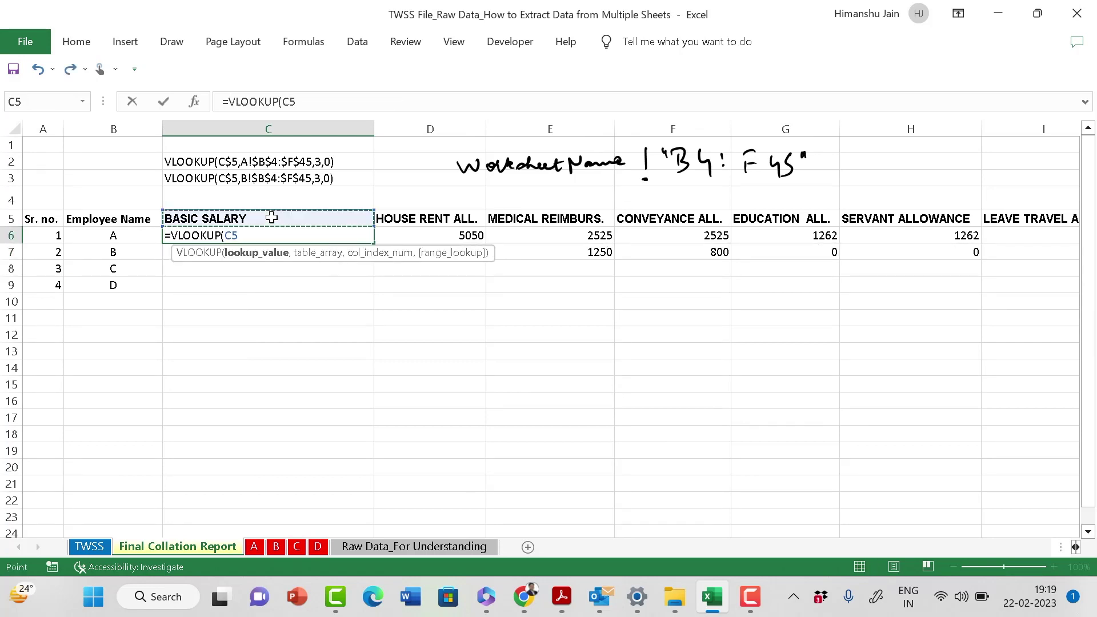
{"action": "key", "text": "F4"}
{"action": "key", "text": "F4"}
{"action": "type", "text": ","}
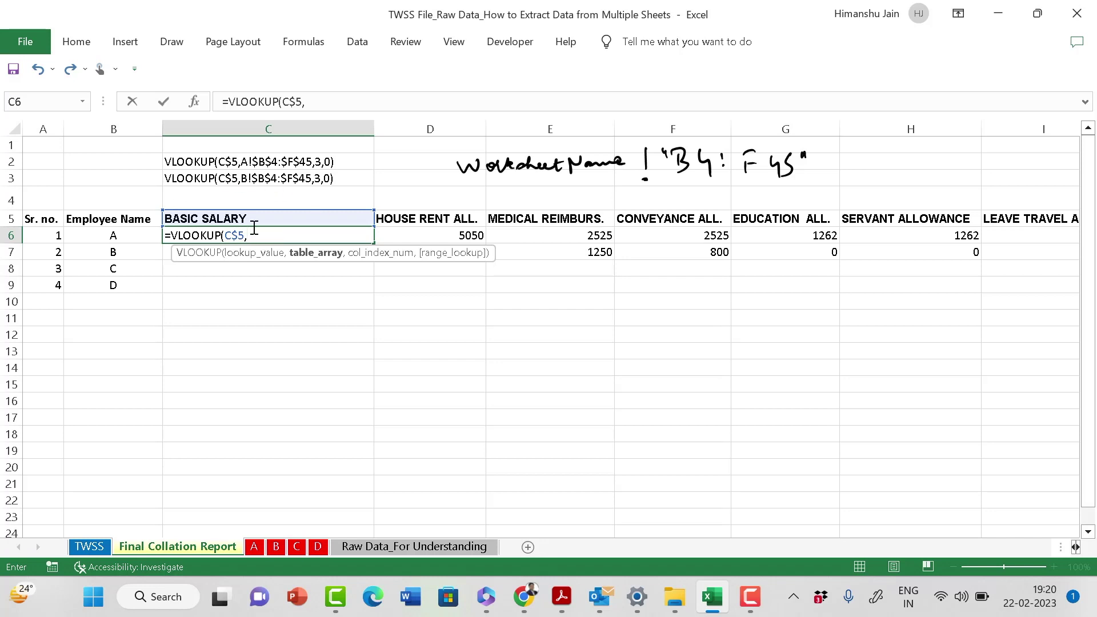
Nest INDIRECT($B6&"! B4:F45") as the table array of the VLOOKUP in C6.
{"action": "type", "text": "n"}
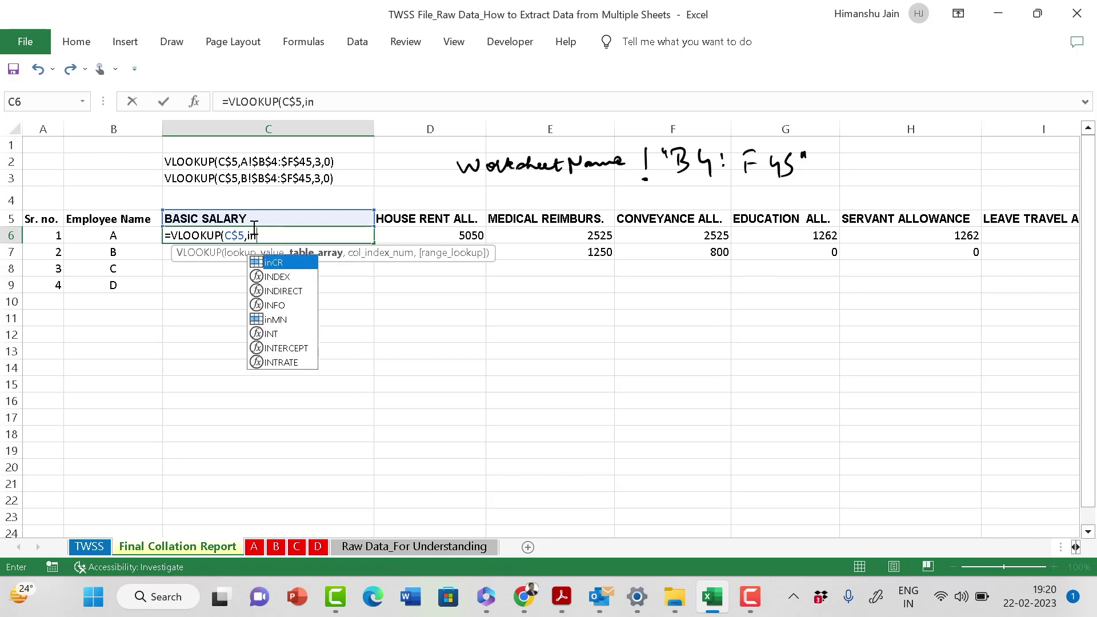
{"action": "key", "text": "Down"}
{"action": "key", "text": "Down"}
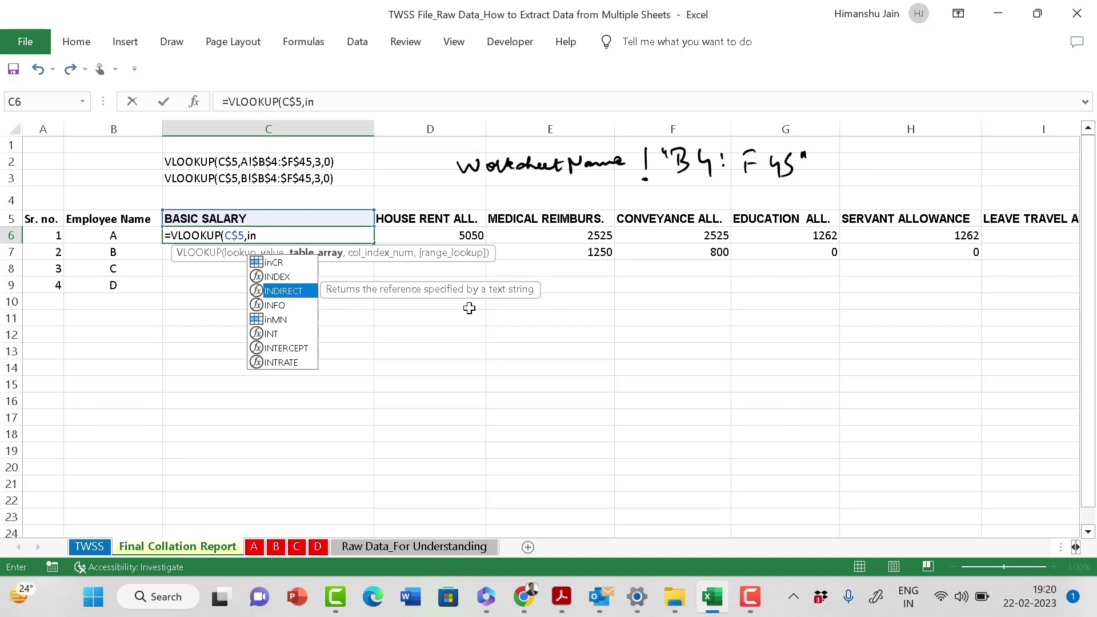
{"action": "key", "text": "Tab"}
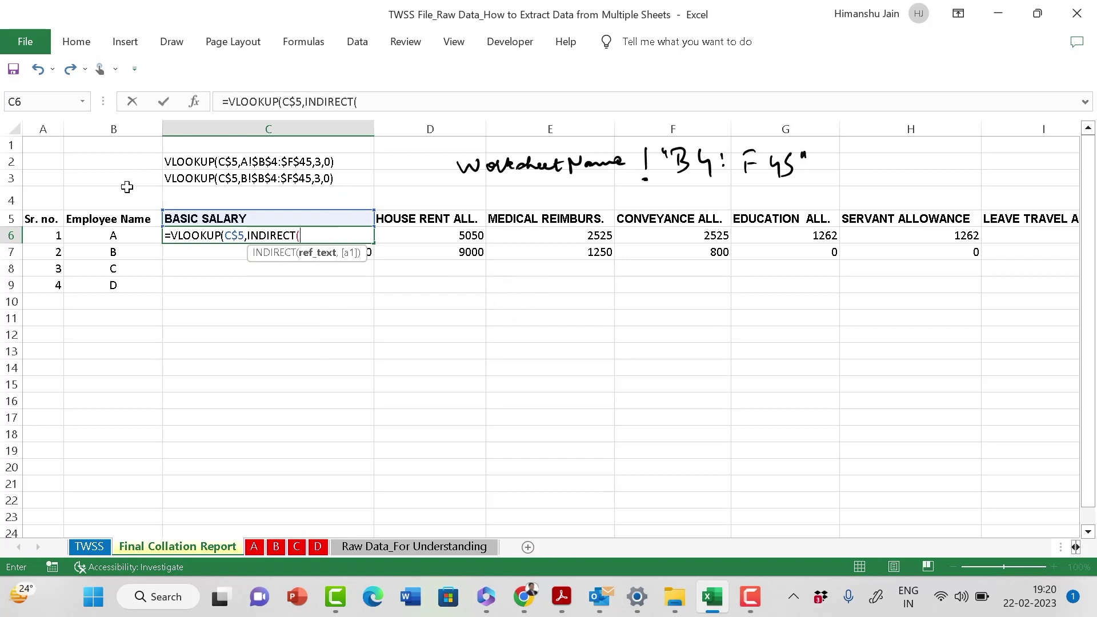
{"action": "left_click", "coordinate": [110, 235]}
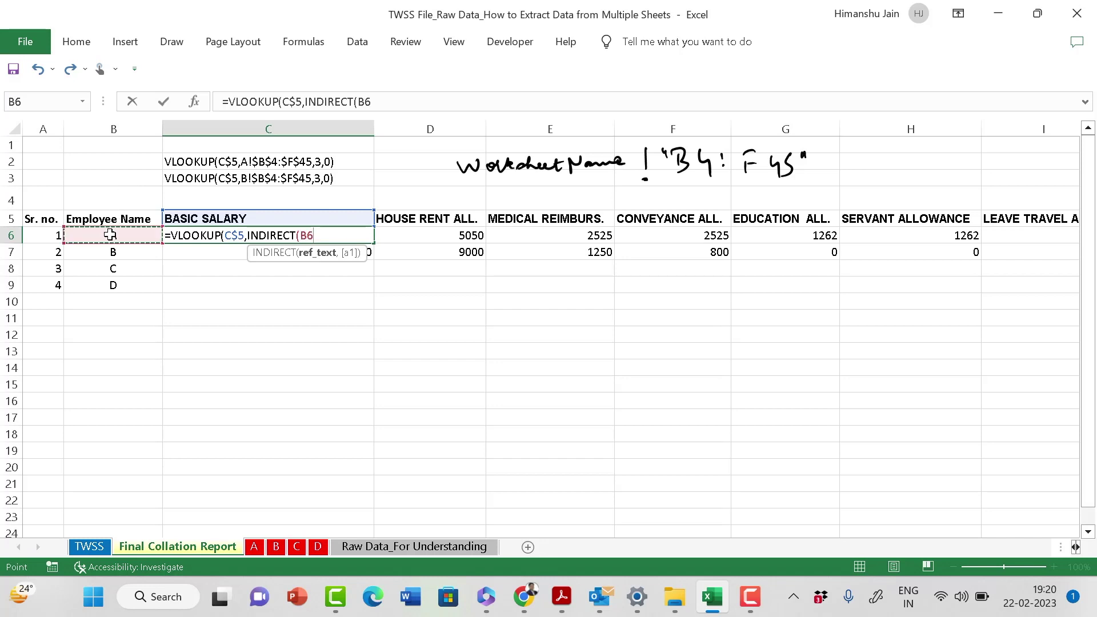
{"action": "key", "text": "F4"}
{"action": "key", "text": "F4"}
{"action": "key", "text": "F4"}
{"action": "type", "text": "&\"! B4:"}
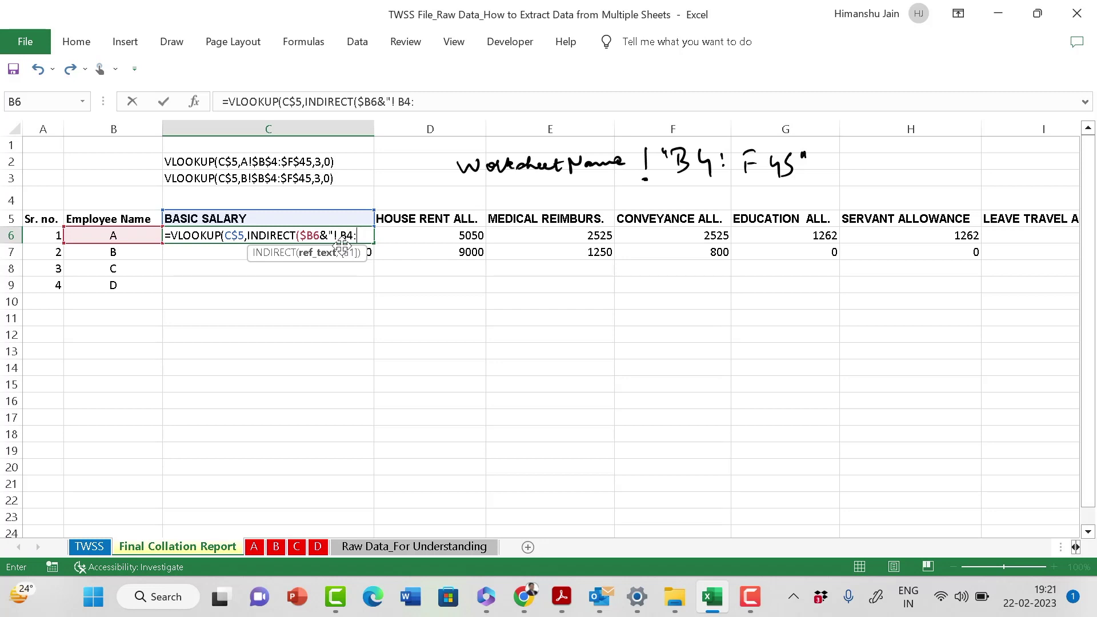
{"action": "type", "text": "5"}
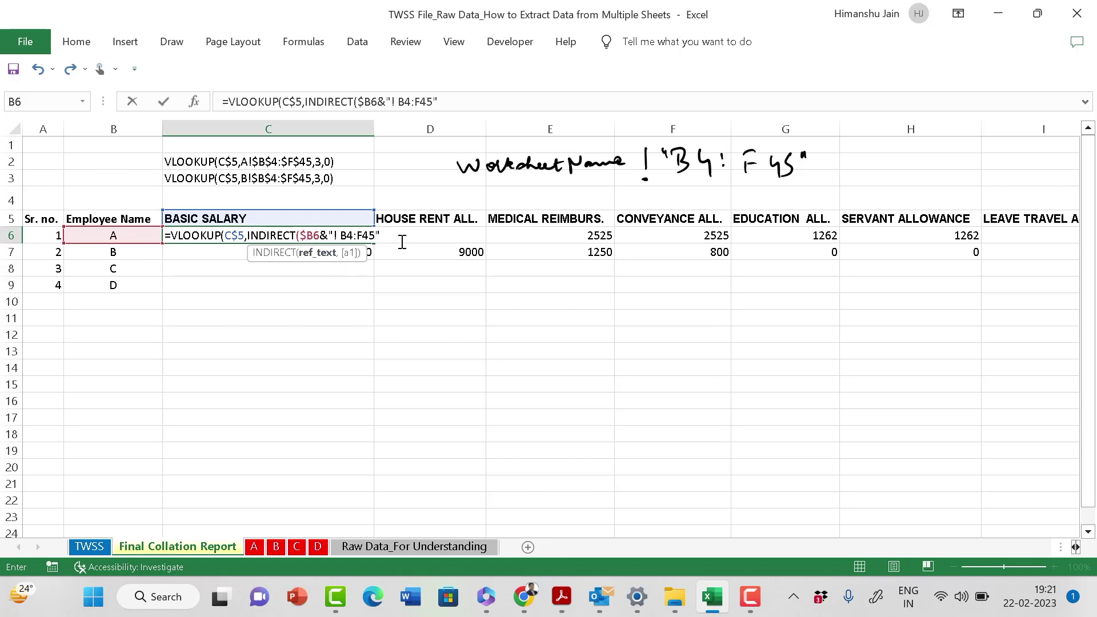
{"action": "type", "text": ")"}
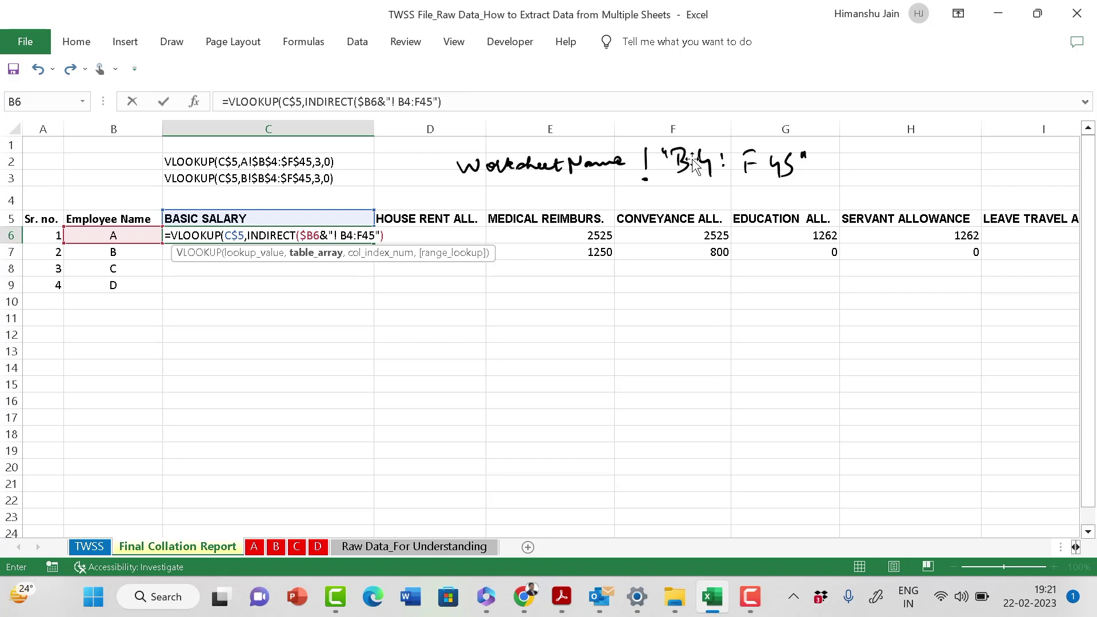
Complete the C6 VLOOKUP with column index 3 and exact match 0, and confirm =VLOOKUP(C$5,INDIRECT($B6&"! B4:F45"),3,0).
{"action": "left_click", "coordinate": [456, 103]}
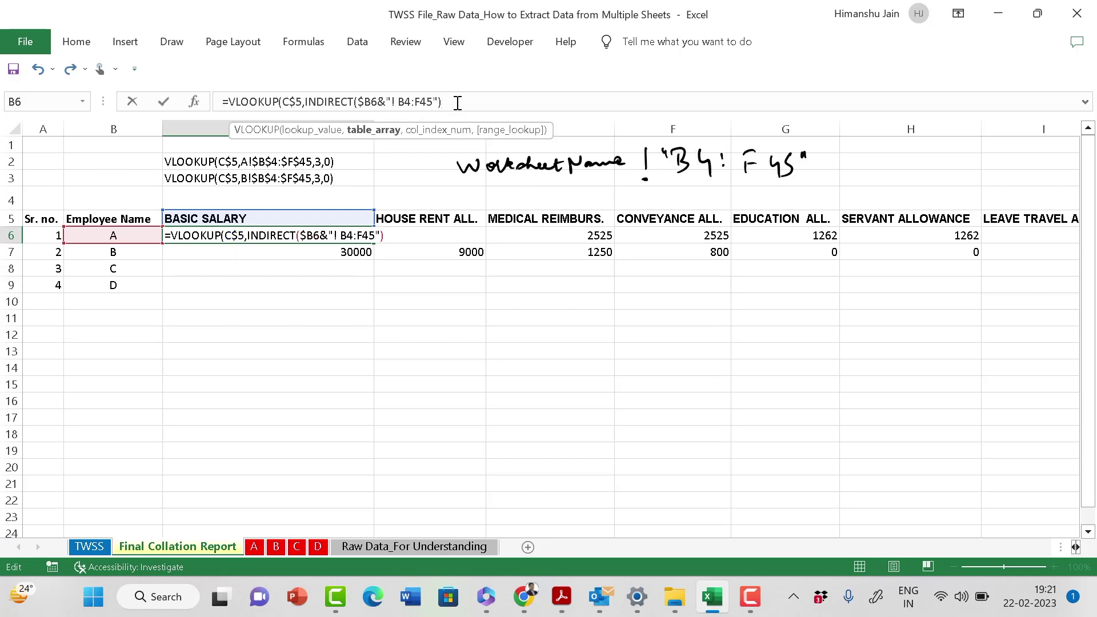
{"action": "type", "text": ","}
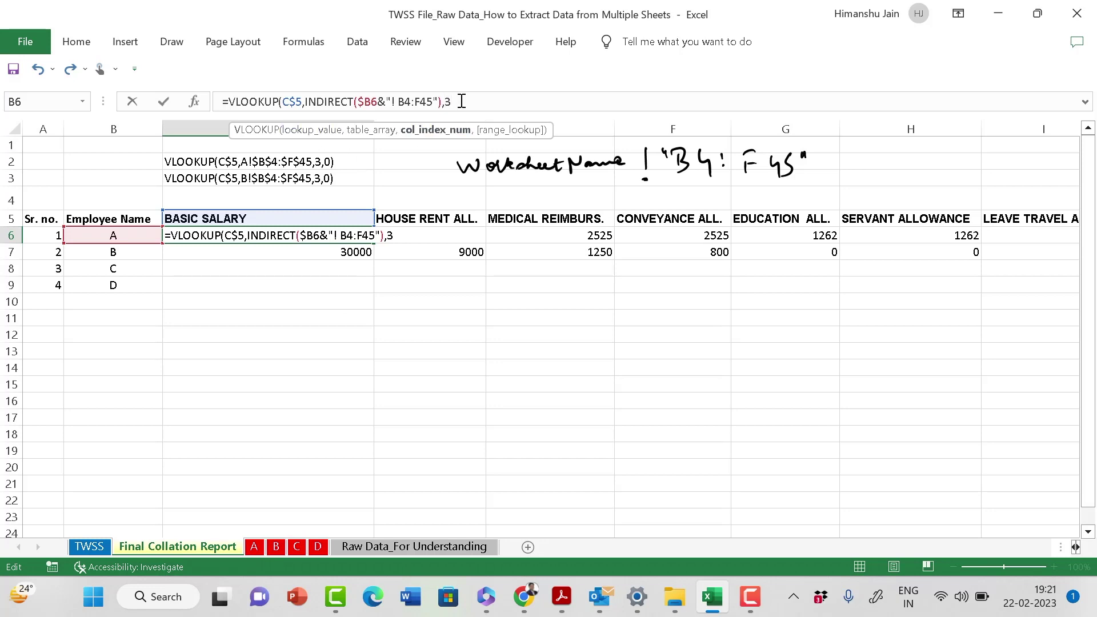
{"action": "type", "text": "3,"}
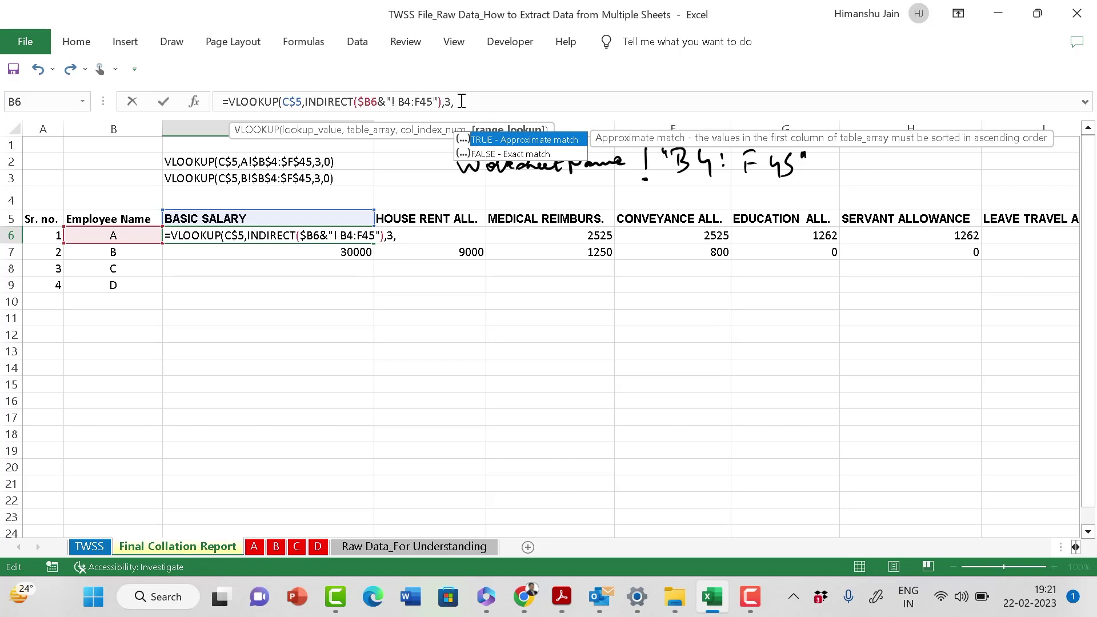
{"action": "type", "text": "0)"}
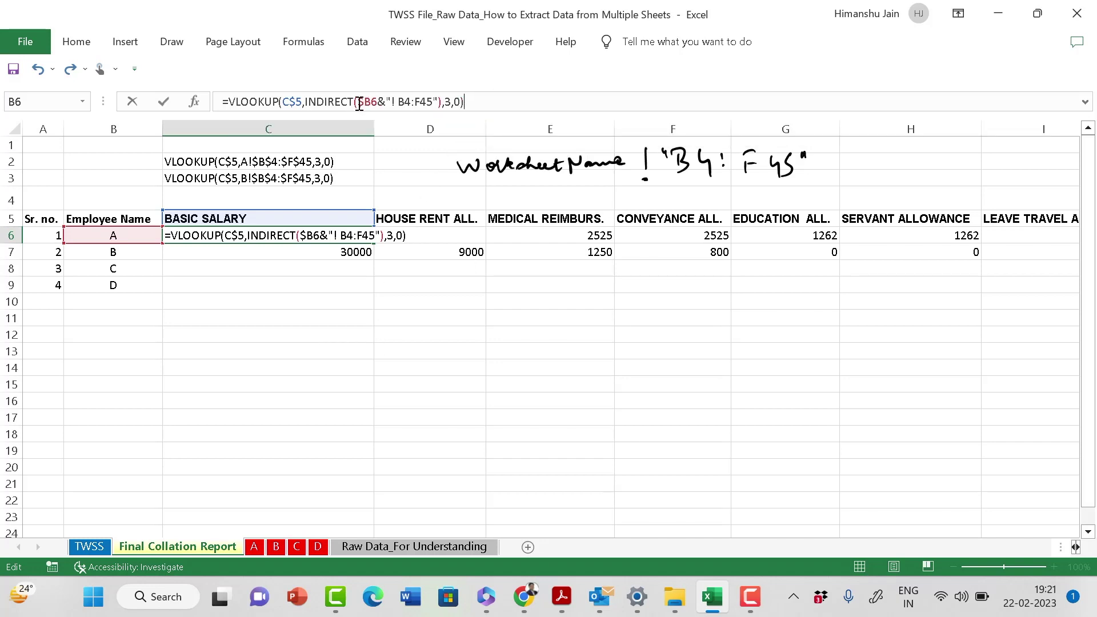
{"action": "left_click_drag", "start_coordinate": [359, 105], "coordinate": [380, 106]}
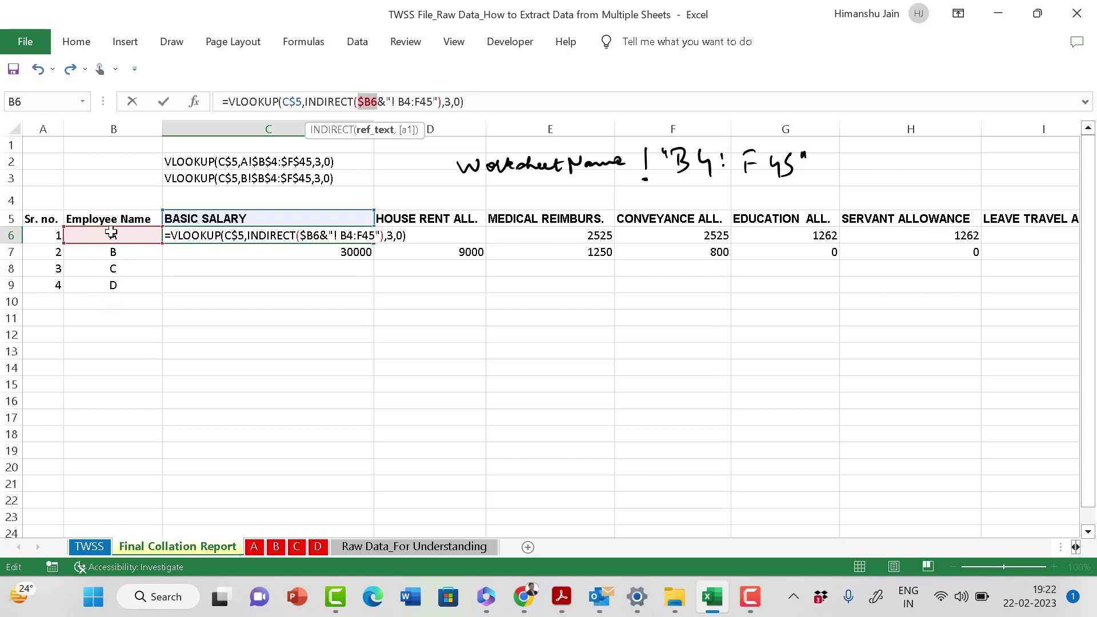
{"action": "left_click", "coordinate": [479, 104]}
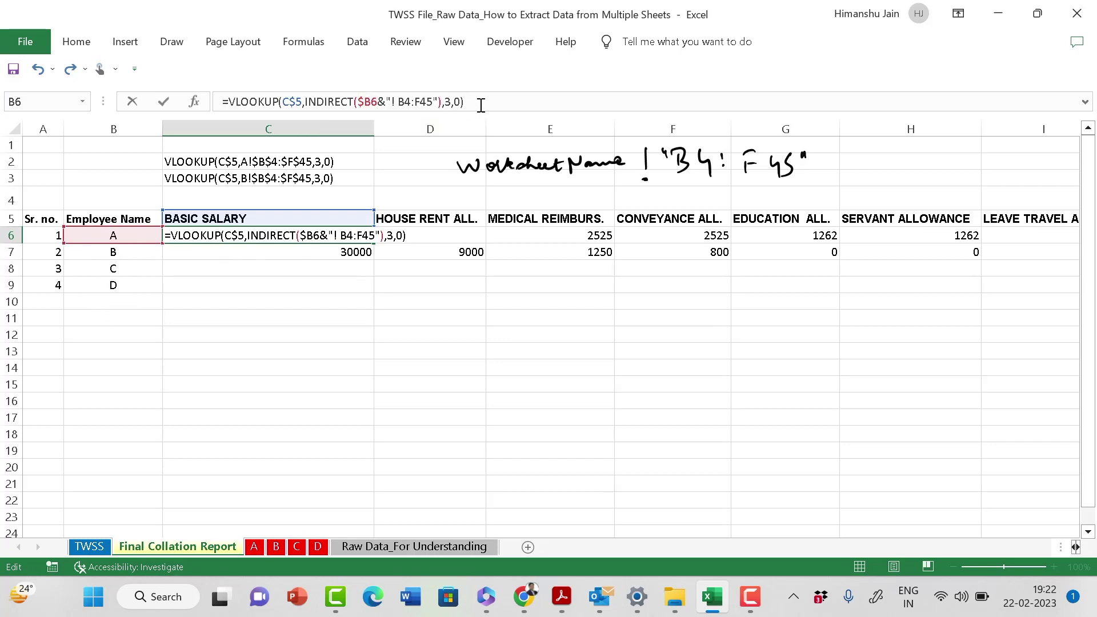
{"action": "key", "text": "Return"}
{"action": "key", "text": "Up"}
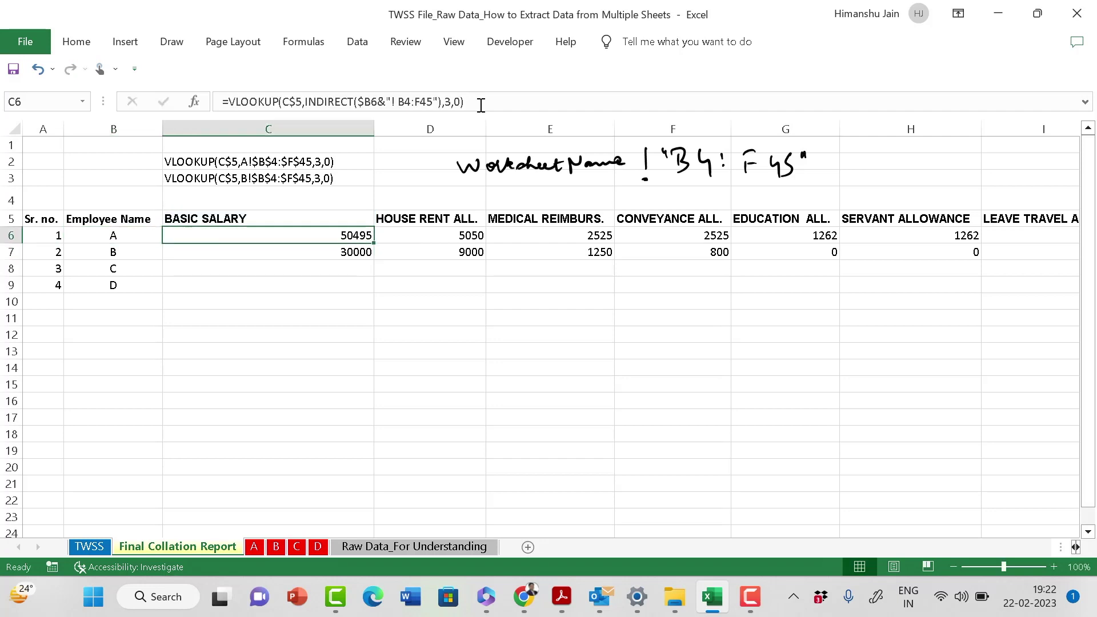
Copy the C6 formula down the BASIC SALARY column to C9 for employees A to D.
{"action": "key", "text": "Left"}
{"action": "key", "text": "Right"}
{"action": "key", "text": "ctrl+c"}
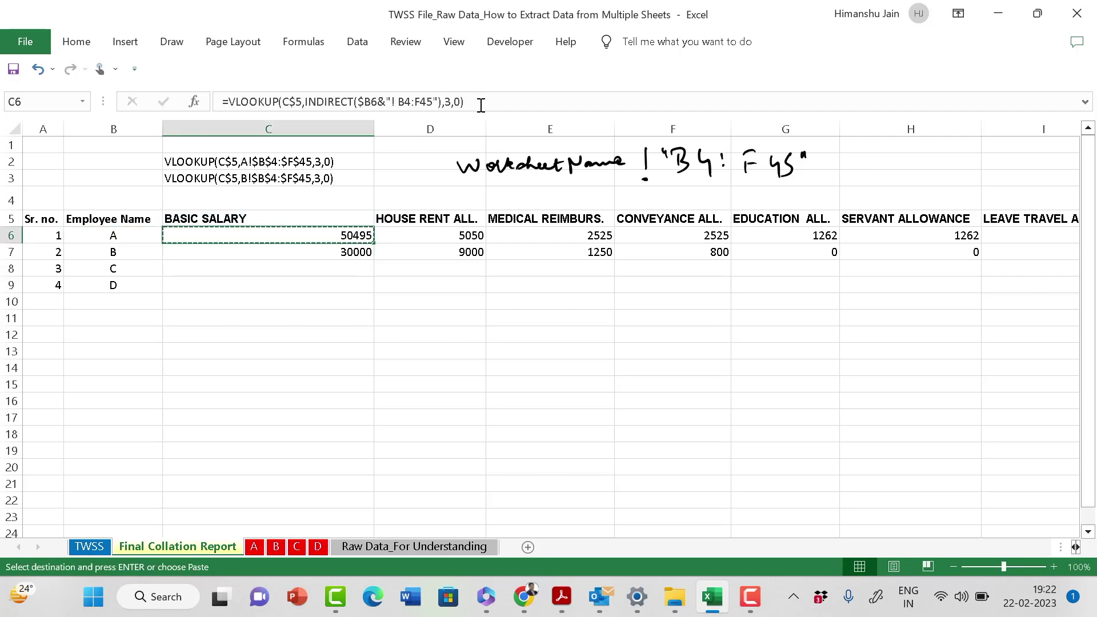
{"action": "key", "text": "shift+Down"}
{"action": "key", "text": "shift+Down"}
{"action": "key", "text": "shift+Down"}
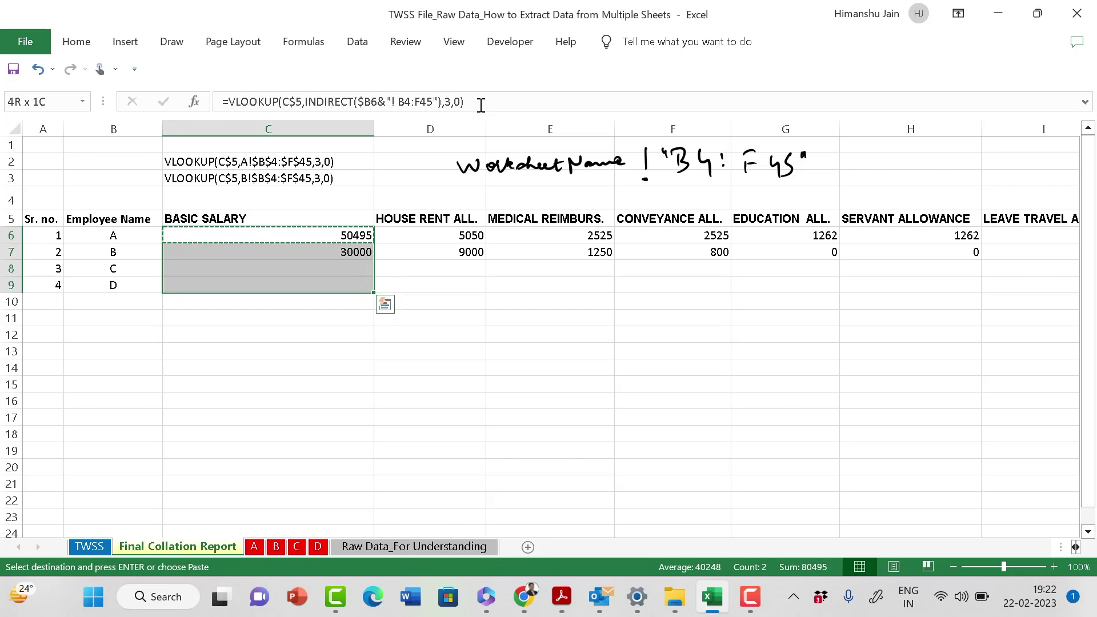
{"action": "key", "text": "ctrl+v"}
Extend the selection from C6:C9 across the other salary detail columns and paste the copied C6 formula into rows 6 to 9.
{"action": "key", "text": "shift+Right"}
{"action": "key", "text": "shift+Right"}
{"action": "key", "text": "shift+Right"}
{"action": "key", "text": "shift+Right"}
{"action": "key", "text": "shift+Right"}
{"action": "key", "text": "shift+Right"}
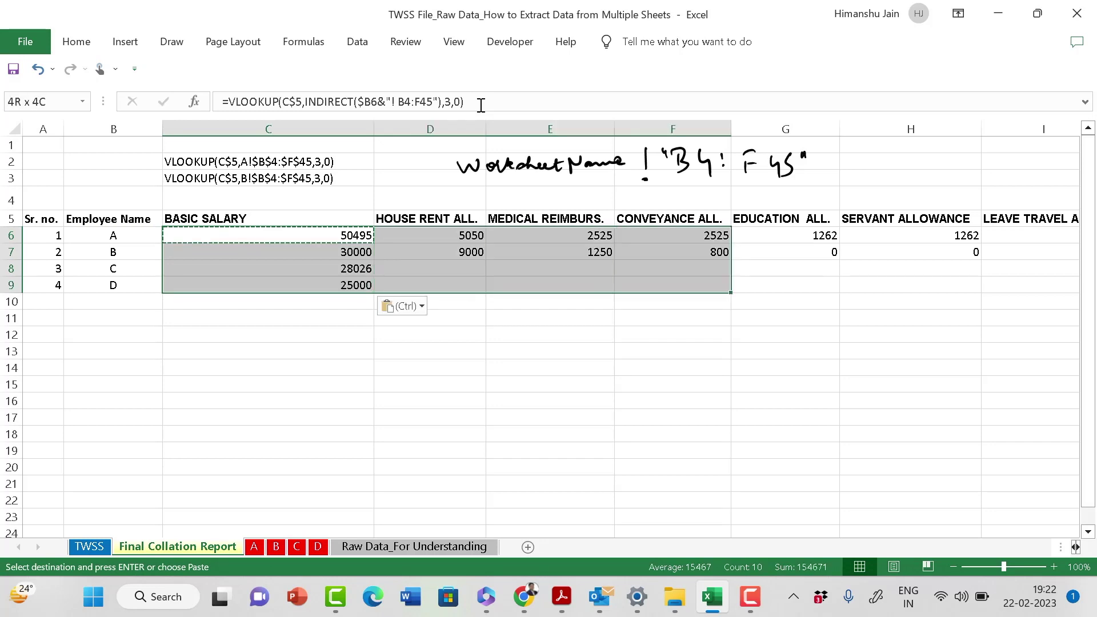
{"action": "key", "text": "shift+Right"}
{"action": "key", "text": "shift+Right"}
{"action": "key", "text": "shift+Right"}
{"action": "key", "text": "shift+Right"}
{"action": "key", "text": "shift+Right"}
{"action": "key", "text": "shift+Right"}
{"action": "key", "text": "shift+Right"}
{"action": "key", "text": "shift+Right"}
{"action": "key", "text": "shift+Right"}
{"action": "key", "text": "shift+Right"}
{"action": "key", "text": "shift+Right"}
{"action": "key", "text": "shift+Right"}
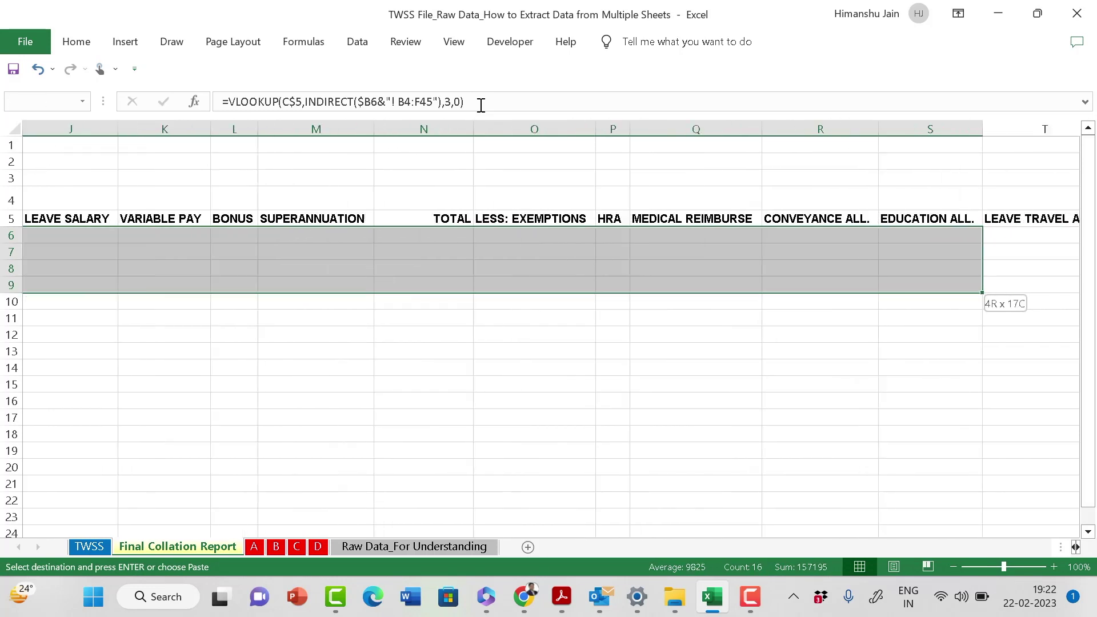
{"action": "key", "text": "shift+Right"}
{"action": "key", "text": "shift+Right"}
{"action": "key", "text": "shift+Right"}
{"action": "key", "text": "shift+Right"}
{"action": "key", "text": "shift+Right"}
{"action": "key", "text": "shift+Right"}
{"action": "key", "text": "shift+Right"}
{"action": "key", "text": "shift+Right"}
{"action": "key", "text": "shift+Right"}
{"action": "key", "text": "shift+Right"}
{"action": "key", "text": "shift+Right"}
{"action": "key", "text": "shift+Right"}
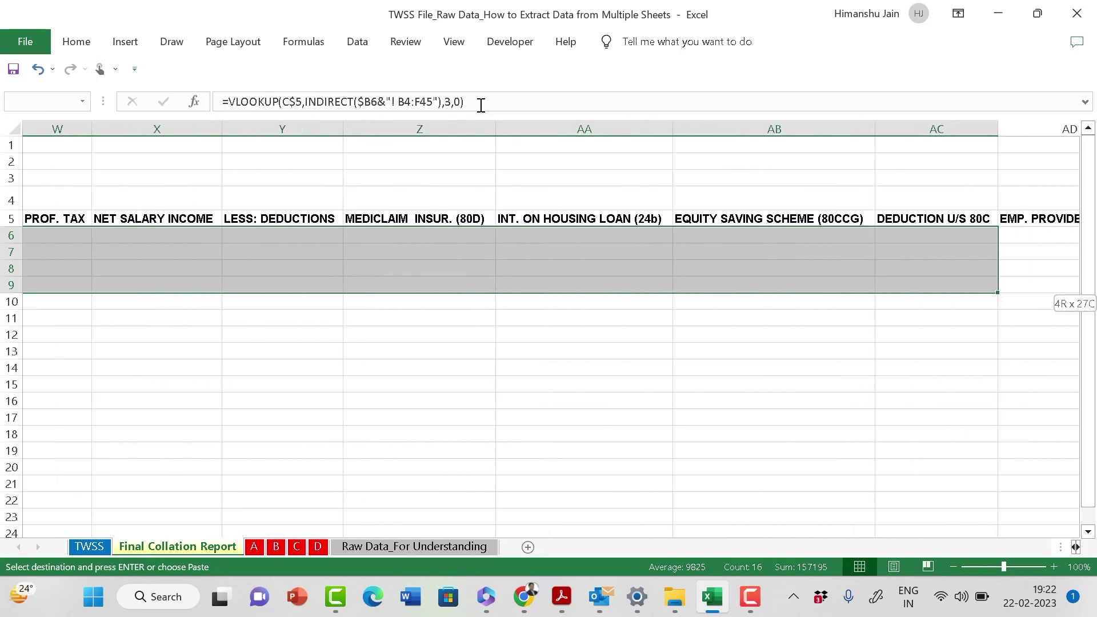
{"action": "key", "text": "shift+Right"}
{"action": "key", "text": "shift+Right"}
{"action": "key", "text": "shift+Right"}
{"action": "key", "text": "shift+Right"}
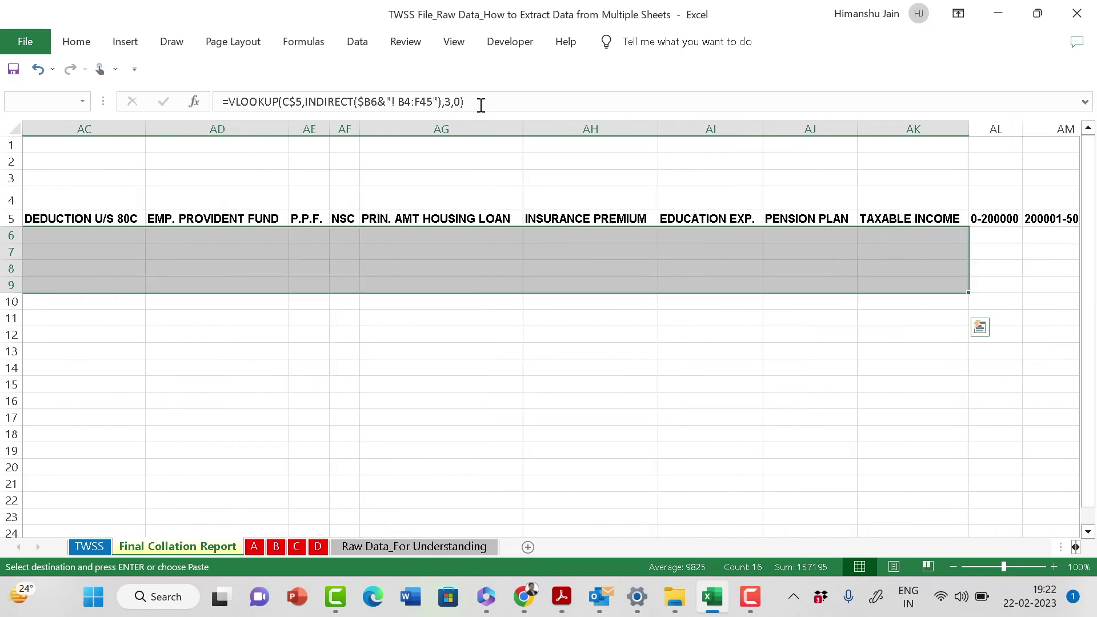
{"action": "key", "text": "ctrl+BackSpace"}
Check the sheet and header references in the copied formulas in D6, C6 and C7 of the report.
{"action": "key", "text": "Left"}
{"action": "key", "text": "Right"}
{"action": "key", "text": "Right"}
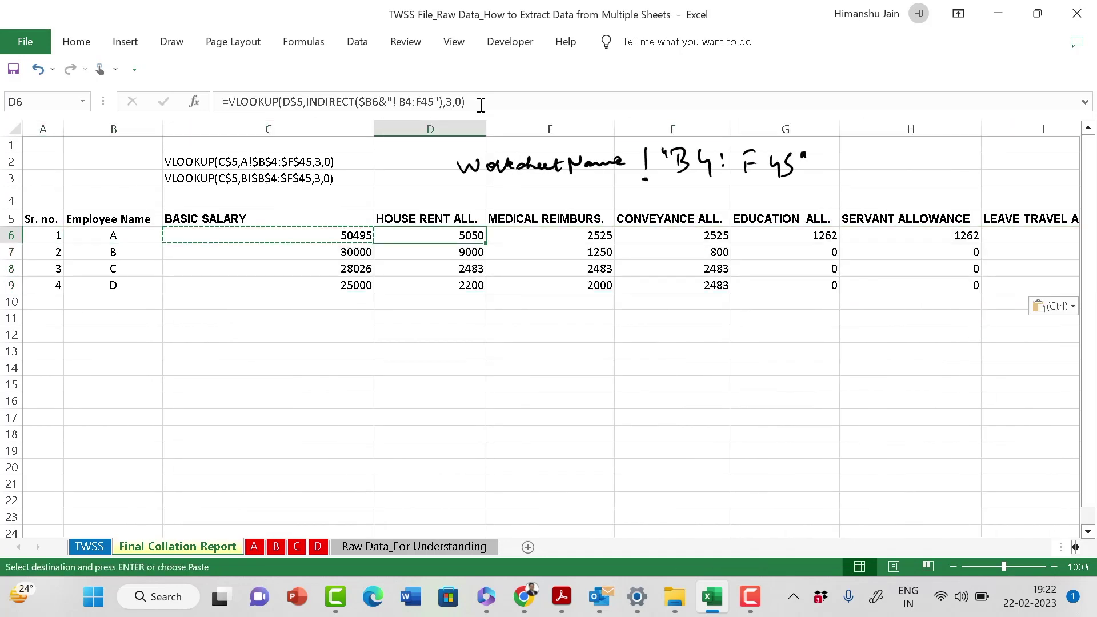
{"action": "key", "text": "Left"}
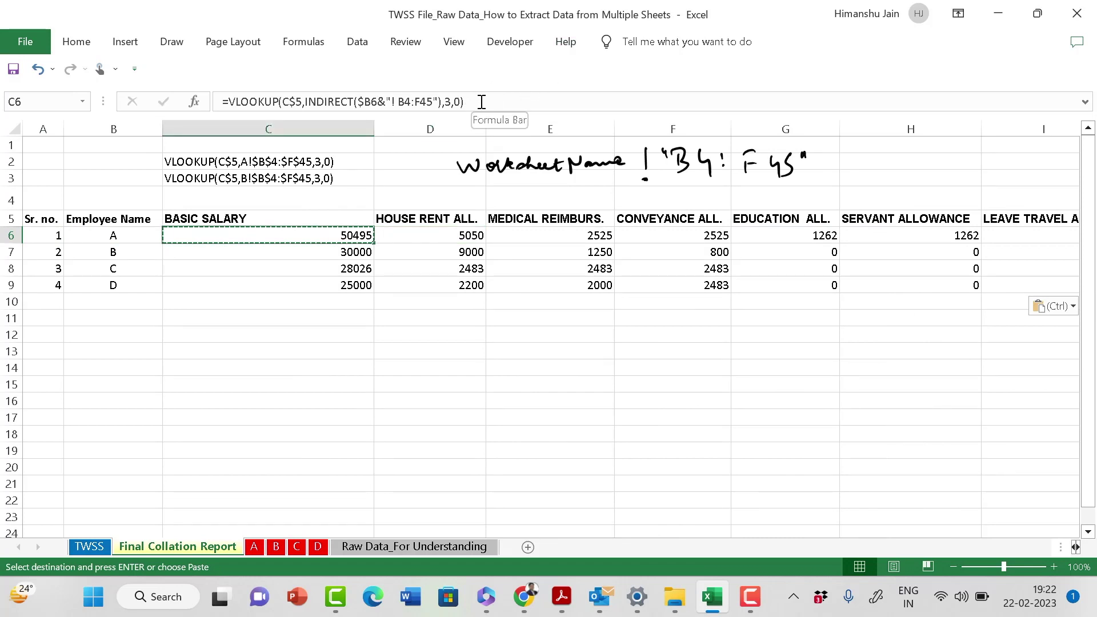
{"action": "left_click", "coordinate": [355, 297]}
{"action": "left_click", "coordinate": [331, 237]}
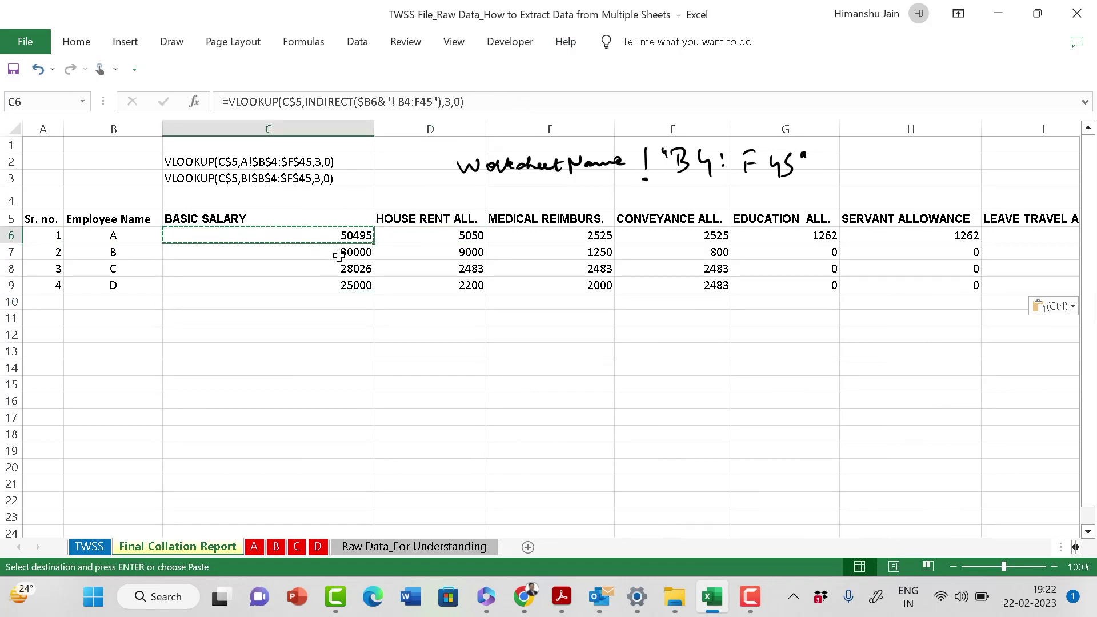
{"action": "double_click", "coordinate": [336, 253]}
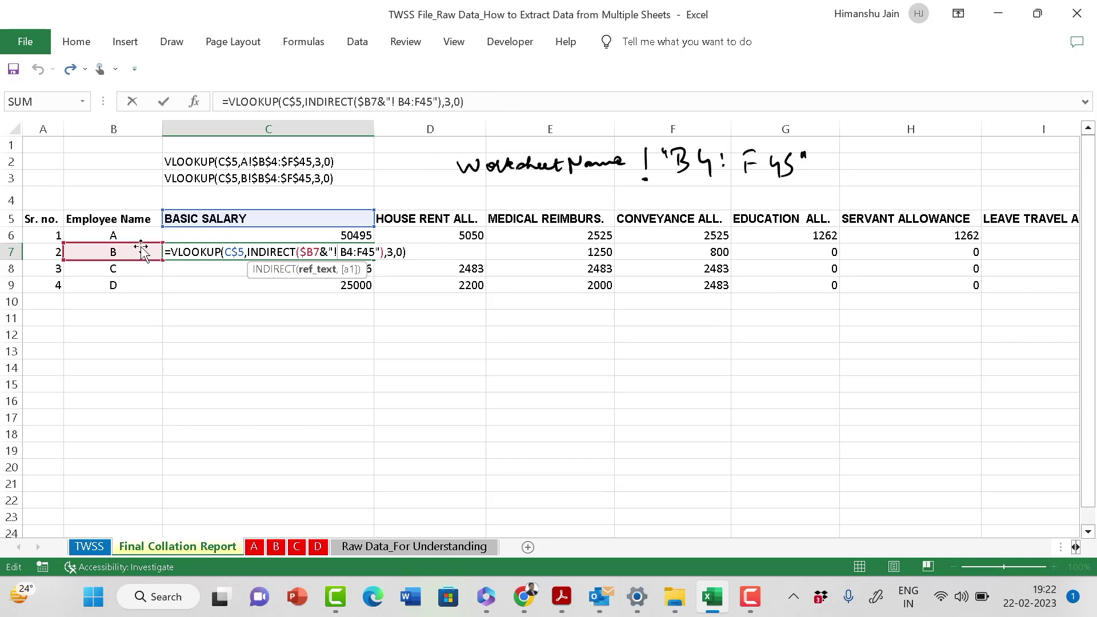
{"action": "key", "text": "ctrl+Return"}
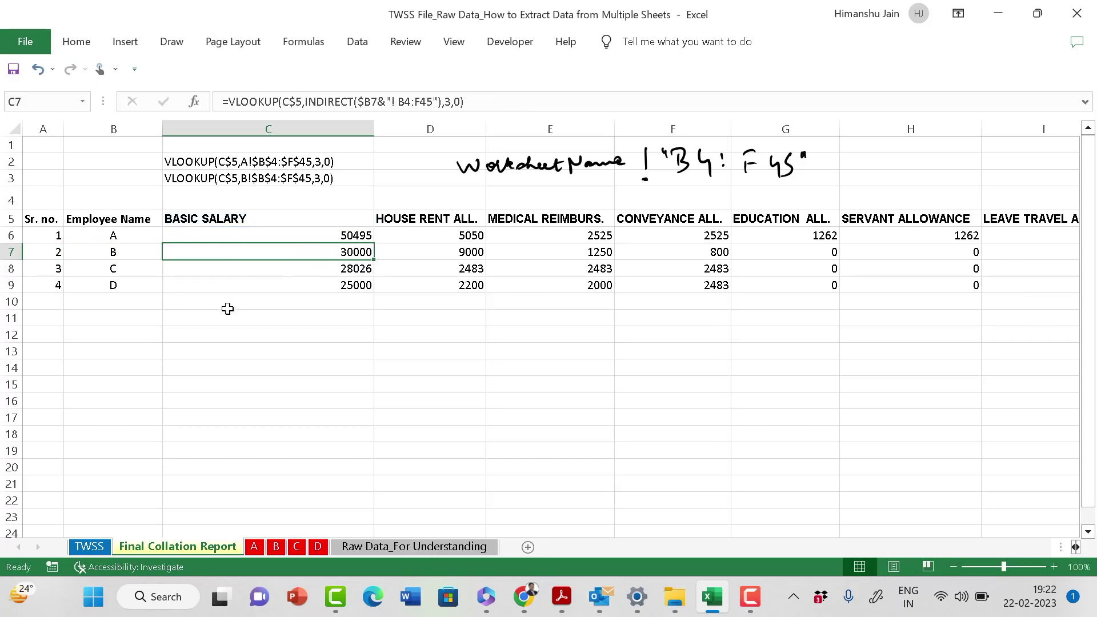
{"action": "double_click", "coordinate": [310, 253]}
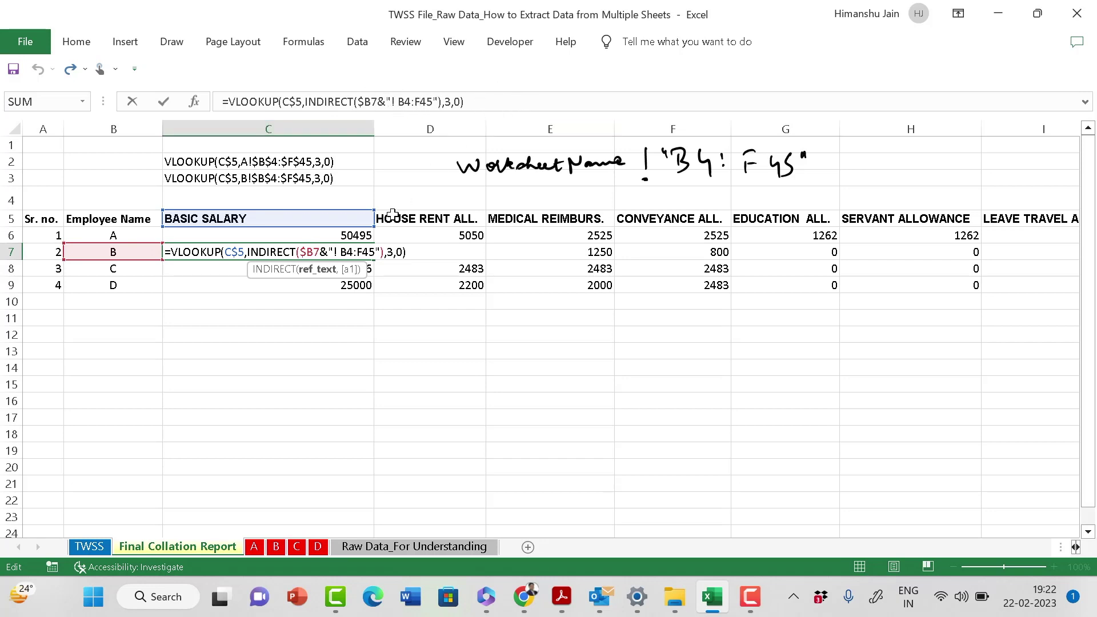
{"action": "left_click", "coordinate": [306, 318]}
{"action": "left_click", "coordinate": [337, 252]}
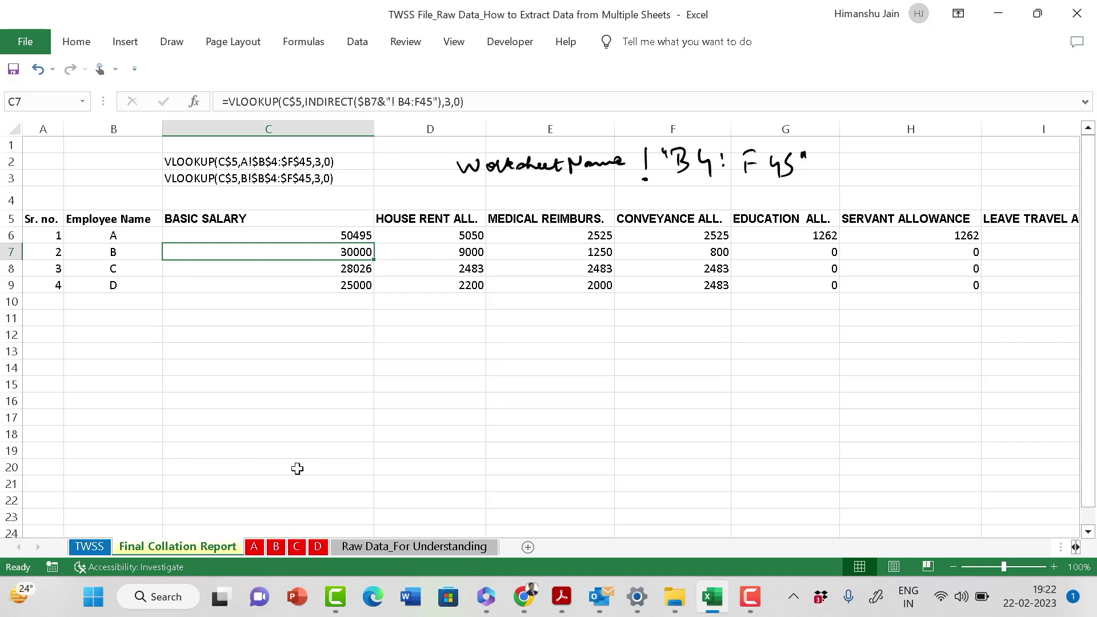
Compare employee B's monthly basic salary, house rent and medical figures in D5:D7 on sheet B with C7:E7 of the Final Collation Report.
{"action": "left_click", "coordinate": [275, 547]}
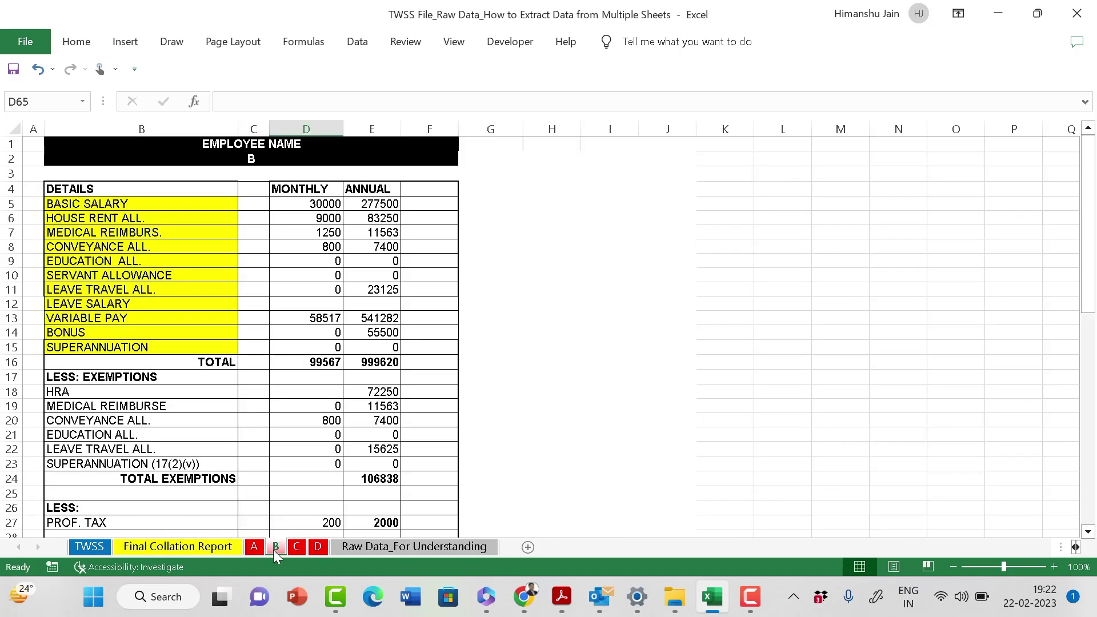
{"action": "left_click", "coordinate": [320, 205]}
{"action": "left_click", "coordinate": [329, 222]}
{"action": "left_click", "coordinate": [329, 229]}
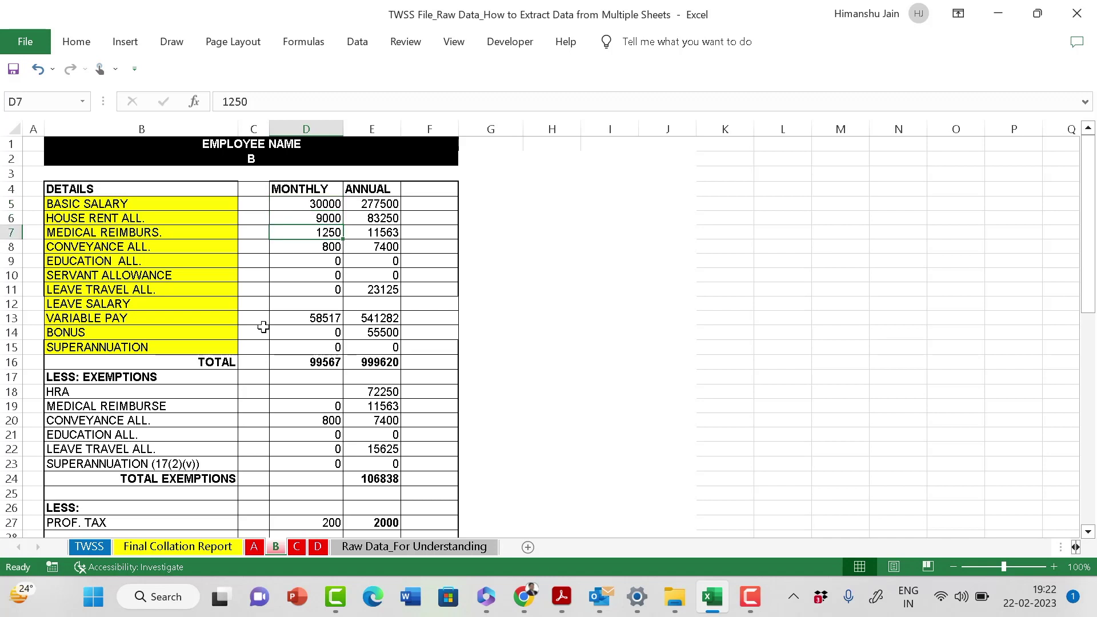
{"action": "left_click", "coordinate": [178, 547]}
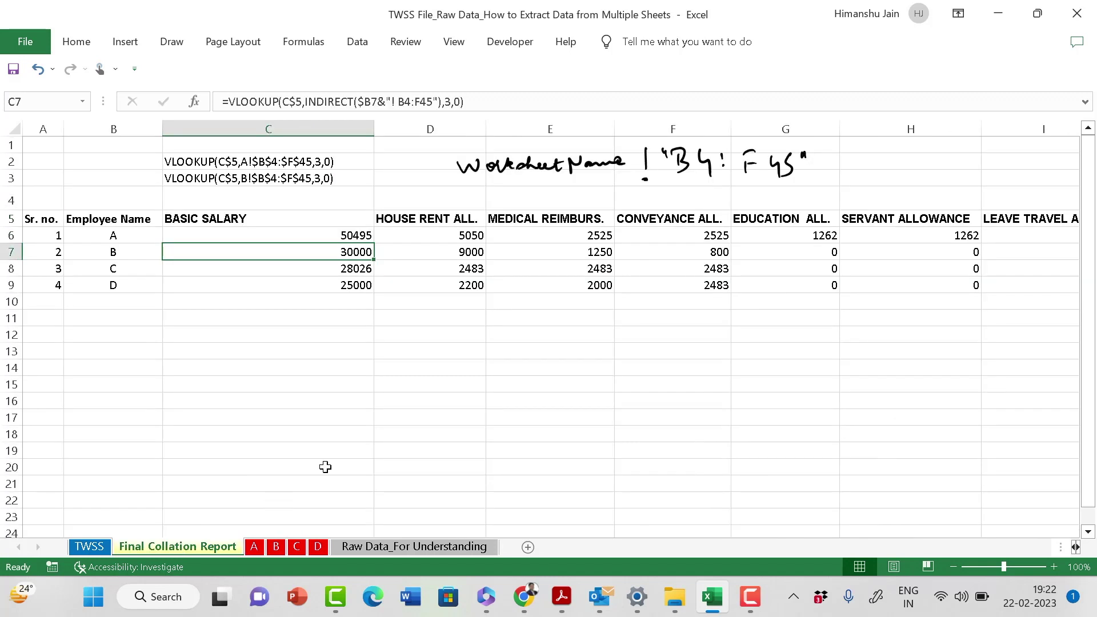
{"action": "left_click", "coordinate": [457, 254]}
{"action": "left_click", "coordinate": [543, 251]}
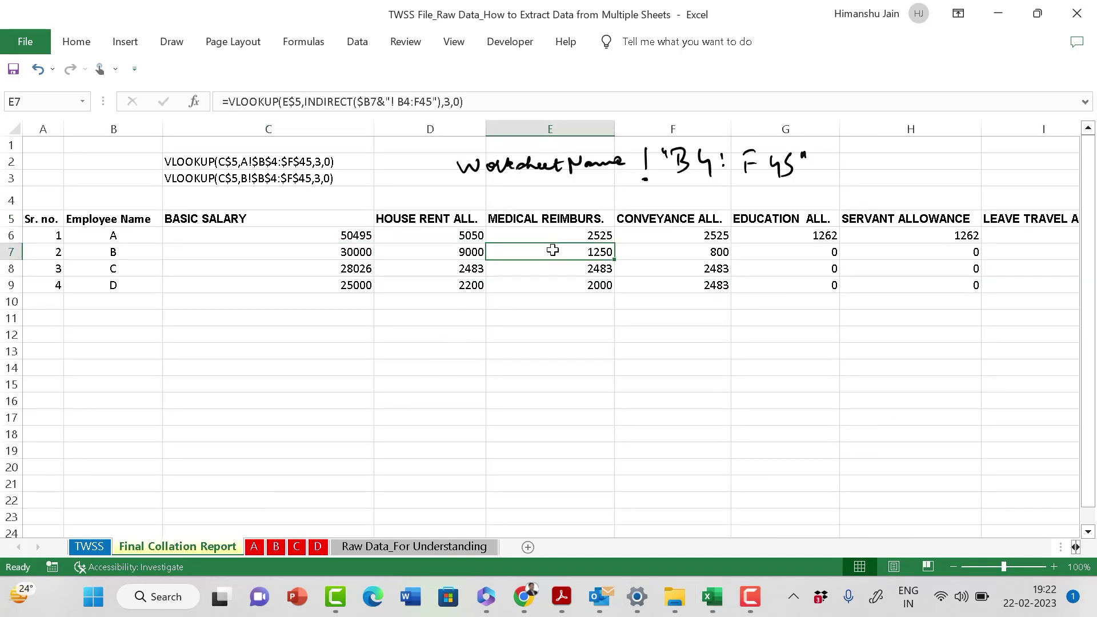
{"action": "left_click_drag", "start_coordinate": [298, 250], "coordinate": [509, 262]}
{"action": "left_click", "coordinate": [429, 334]}
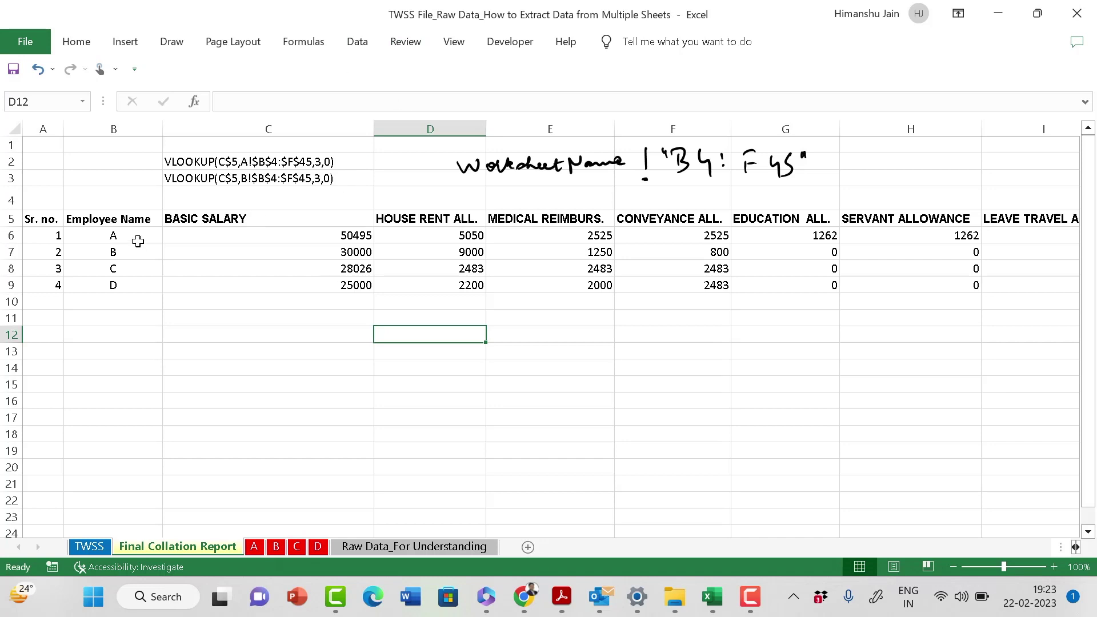
Review the employee names in B6:B9 and their BASIC SALARY figures in C6:C9 of the Final Collation Report.
{"action": "left_click_drag", "start_coordinate": [137, 240], "coordinate": [129, 289]}
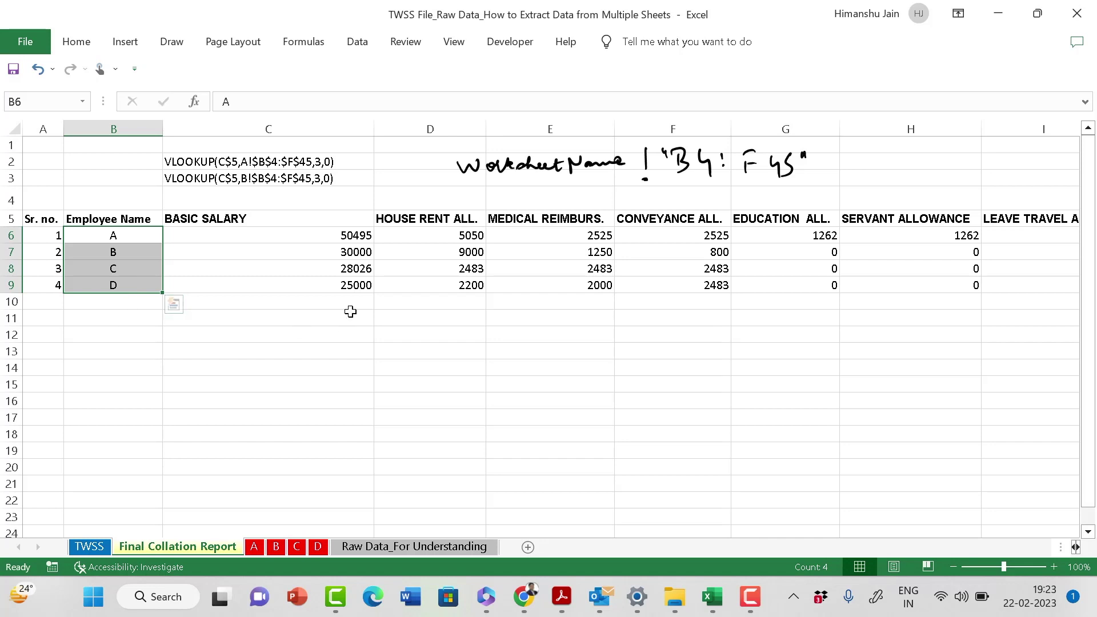
{"action": "left_click", "coordinate": [348, 290]}
{"action": "key", "text": "Down"}
{"action": "key", "text": "Down"}
{"action": "key", "text": "Down"}
{"action": "left_click_drag", "start_coordinate": [344, 235], "coordinate": [341, 280]}
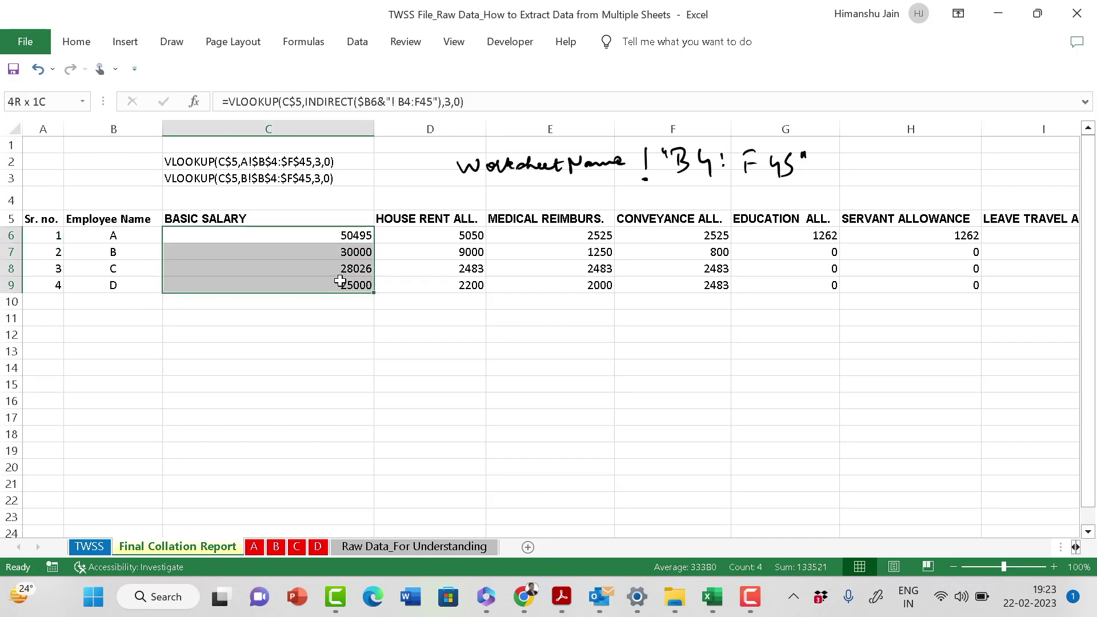
{"action": "left_click", "coordinate": [318, 329]}
{"action": "left_click_drag", "start_coordinate": [333, 235], "coordinate": [329, 286]}
{"action": "left_click", "coordinate": [330, 305]}
{"action": "left_click", "coordinate": [297, 334]}
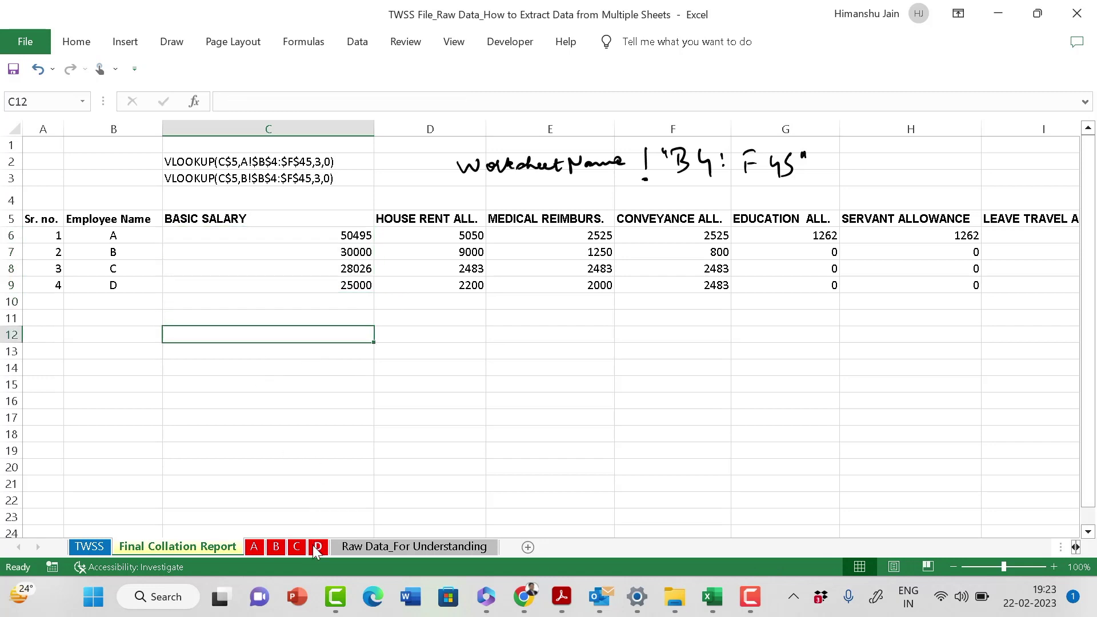
Duplicate sheet D within the workbook, placing the copy before the TWSS sheet, and rename the copy E.
{"action": "right_click", "coordinate": [318, 547]}
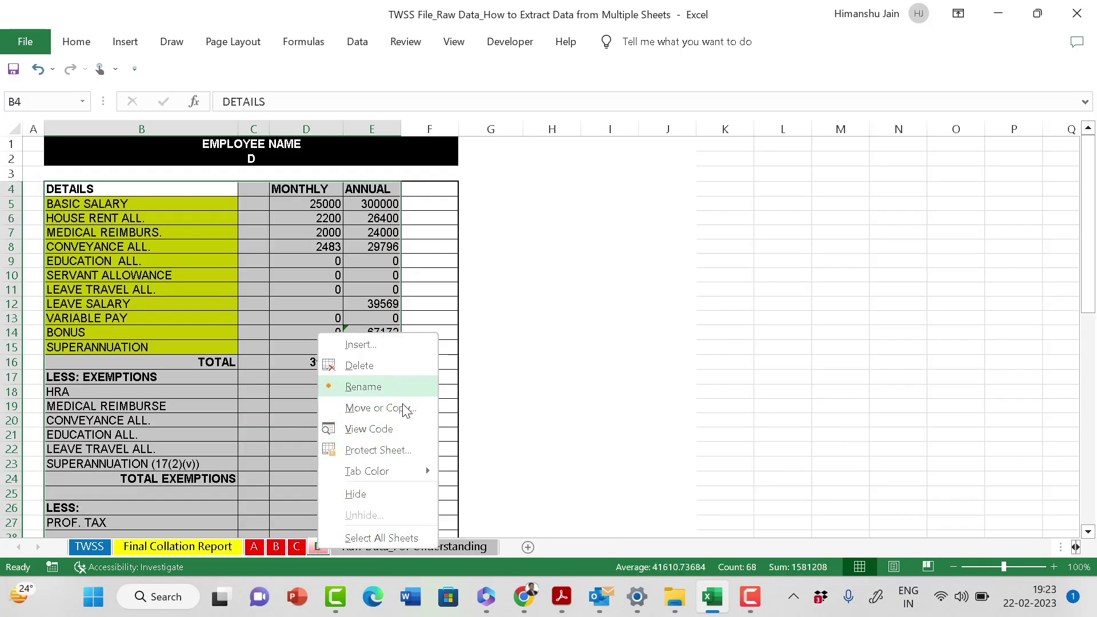
{"action": "left_click", "coordinate": [403, 406]}
{"action": "left_click", "coordinate": [309, 509]}
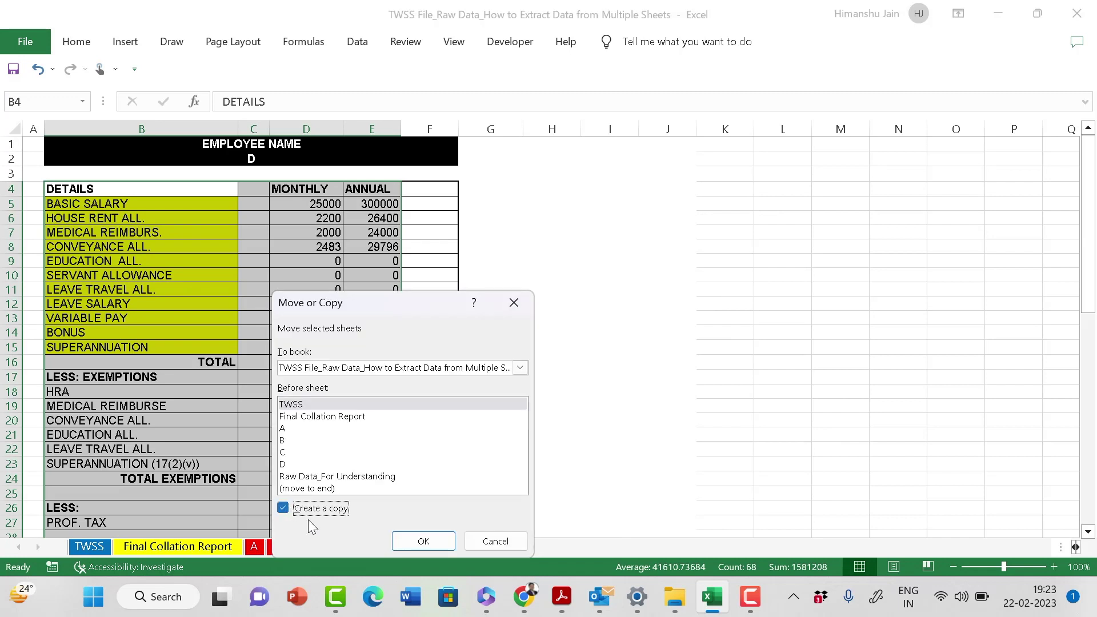
{"action": "left_click", "coordinate": [452, 541]}
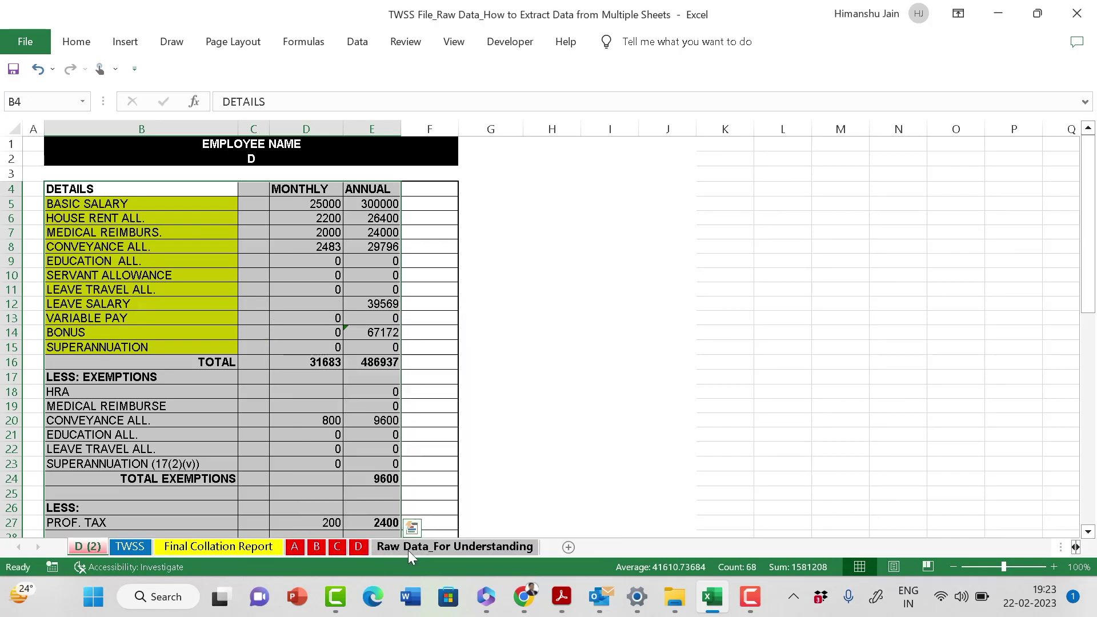
{"action": "double_click", "coordinate": [92, 547]}
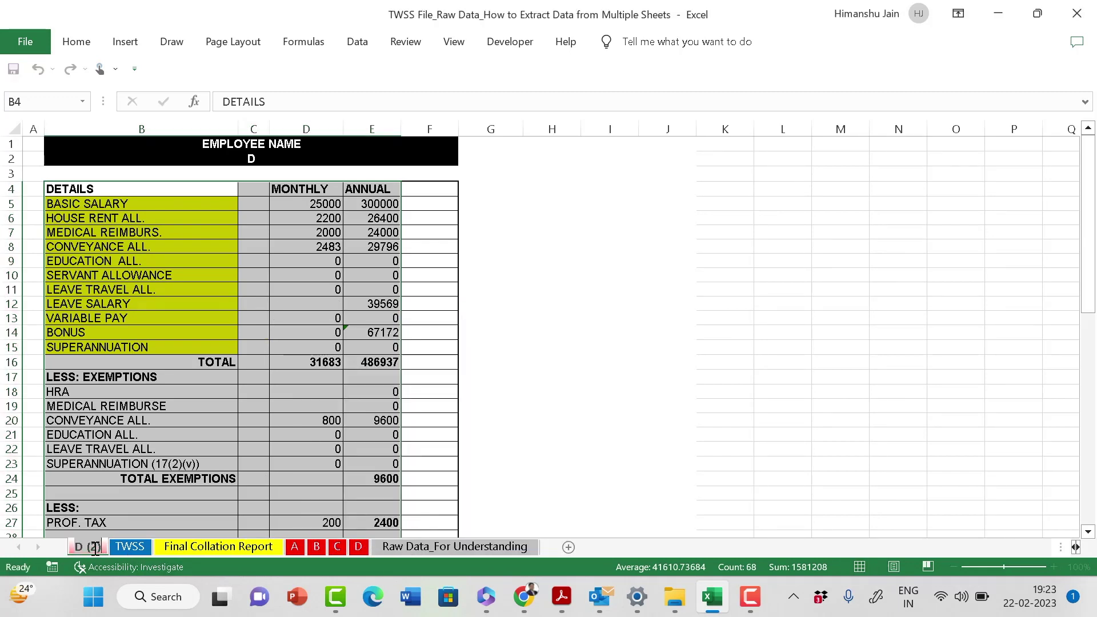
{"action": "type", "text": "e"}
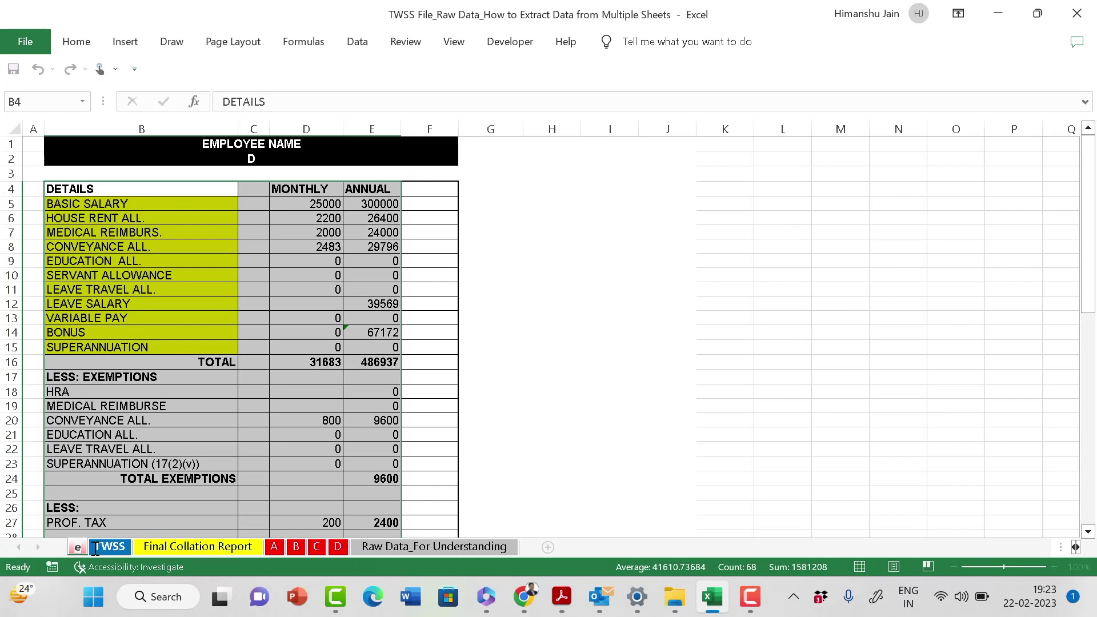
{"action": "left_click", "coordinate": [254, 246]}
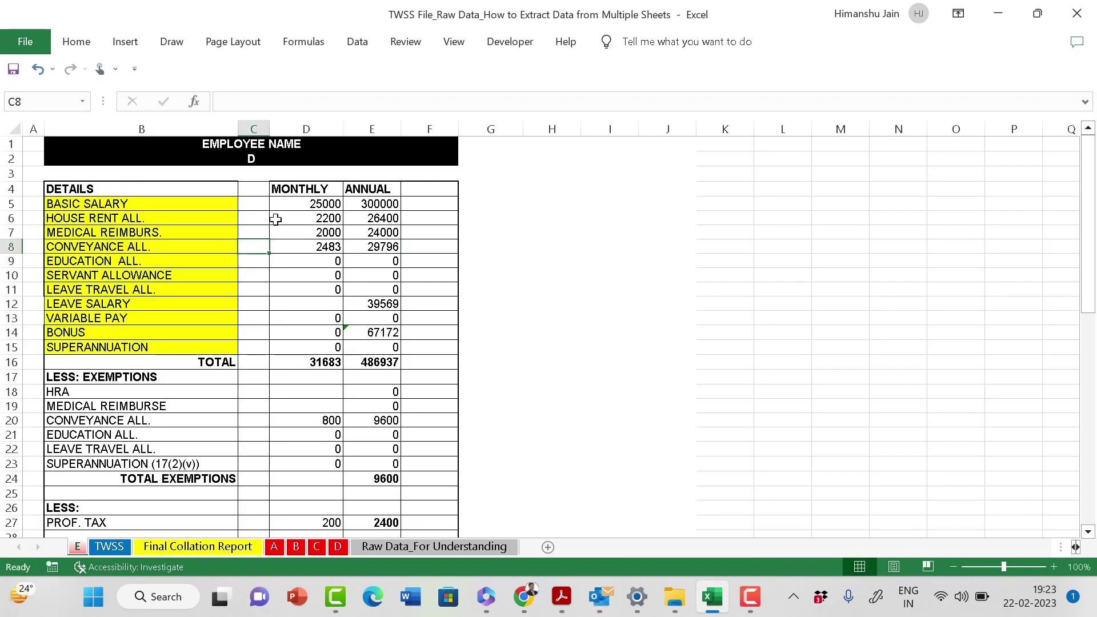
On sheet E, set the monthly BASIC SALARY in D5 to 33000 and HOUSE RENT ALL. in D6 to 2800.
{"action": "left_click", "coordinate": [314, 206]}
{"action": "key", "text": "ctrl+Down"}
{"action": "key", "text": "ctrl+Up"}
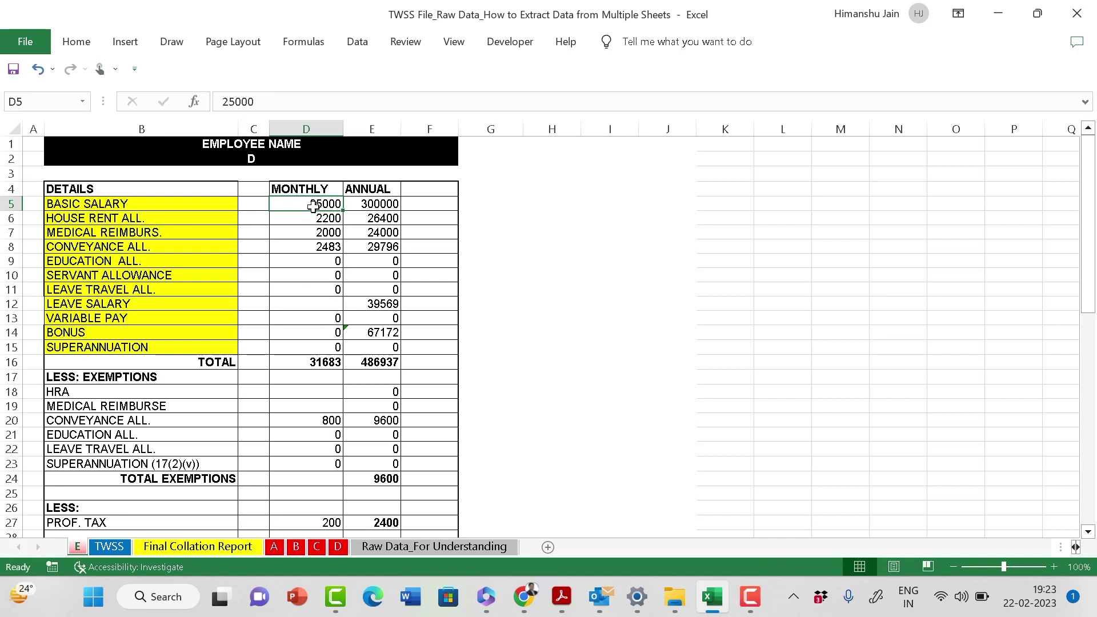
{"action": "left_click", "coordinate": [316, 246]}
{"action": "left_click", "coordinate": [321, 201]}
{"action": "type", "text": "3"}
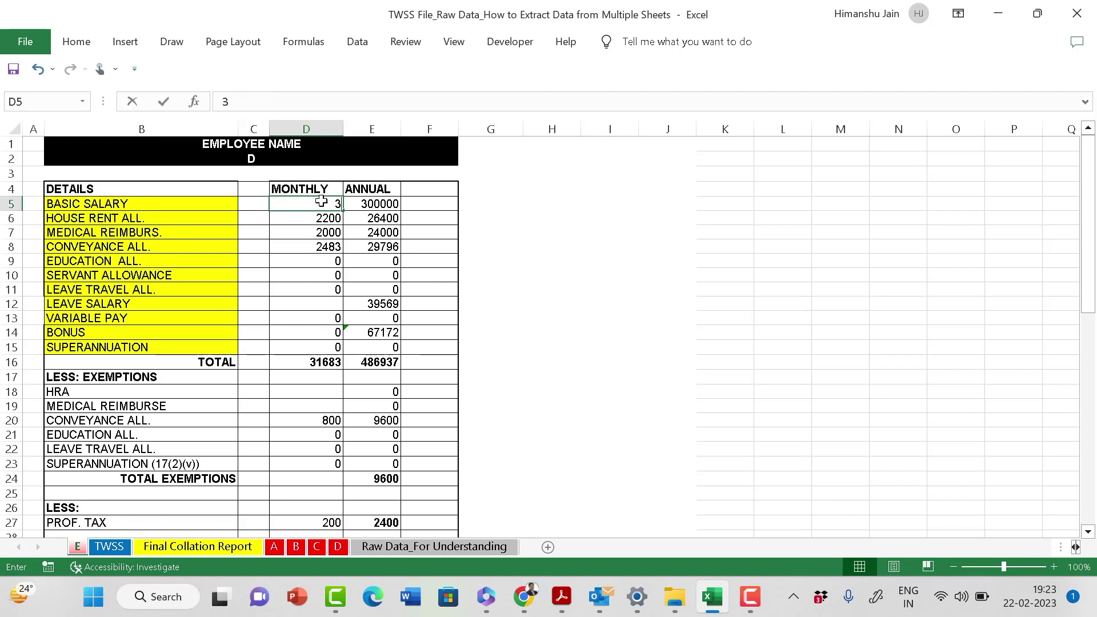
{"action": "type", "text": "3000"}
{"action": "key", "text": "Return"}
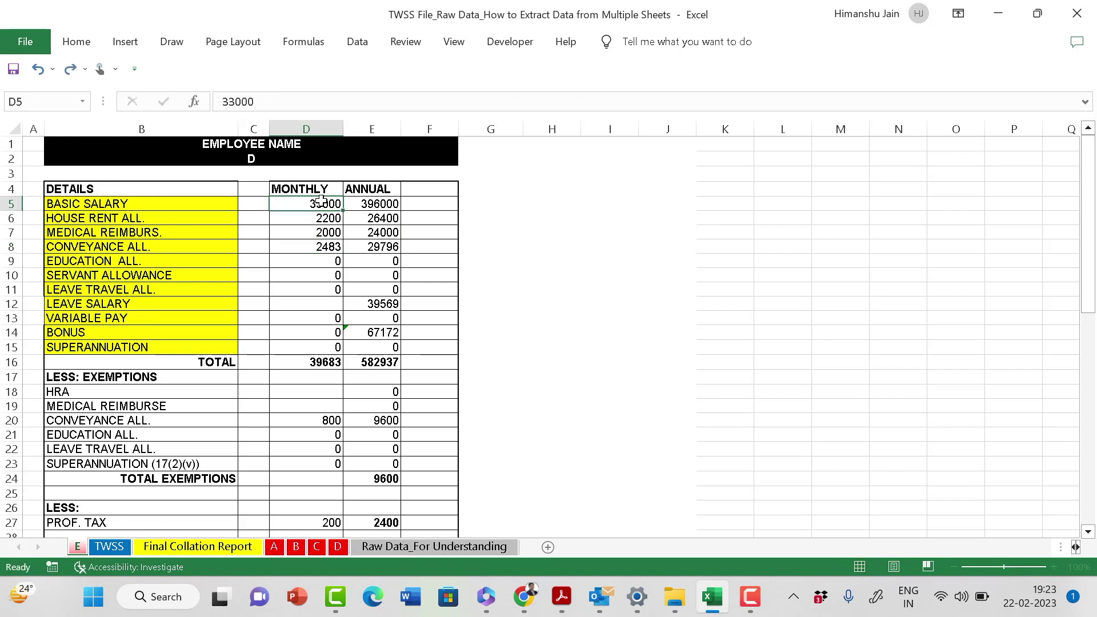
{"action": "key", "text": "Right"}
{"action": "key", "text": "Left"}
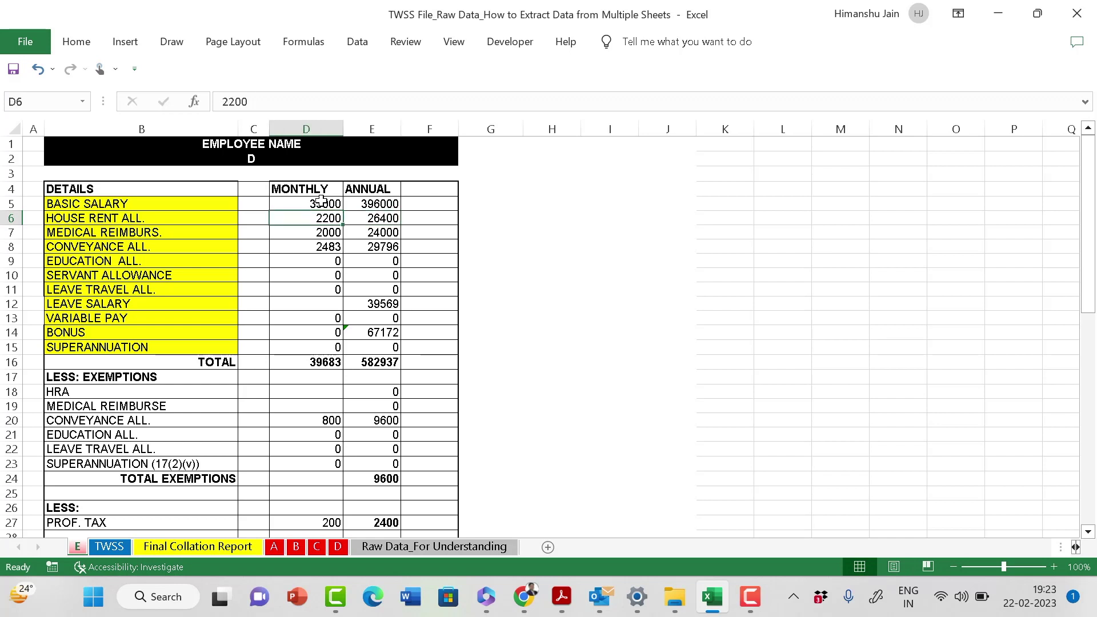
{"action": "type", "text": "2800"}
{"action": "key", "text": "Return"}
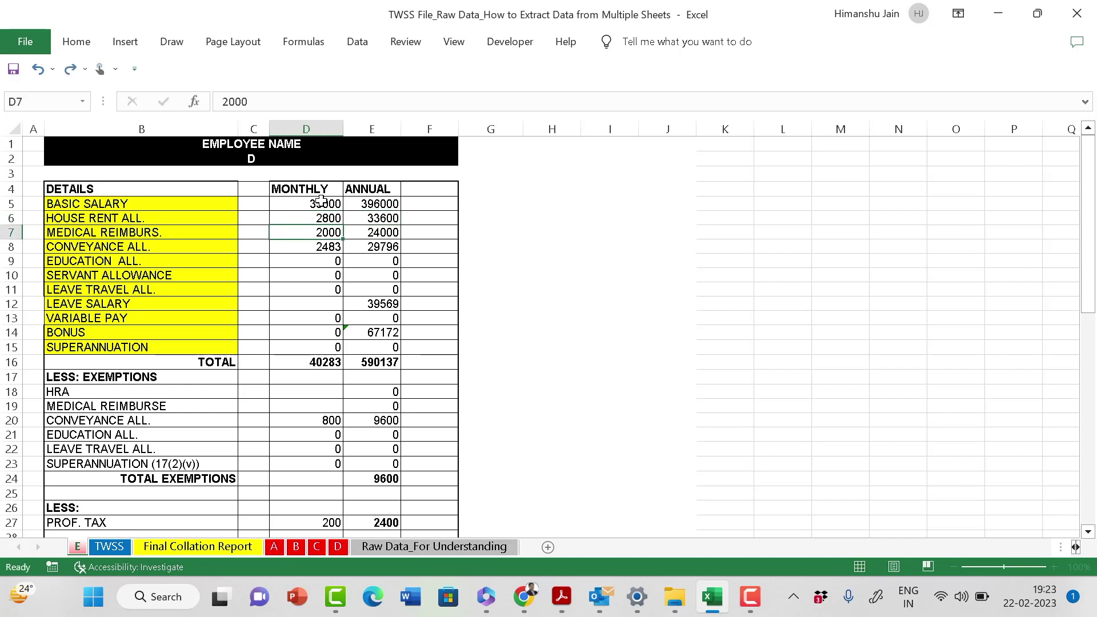
{"action": "left_click", "coordinate": [349, 285]}
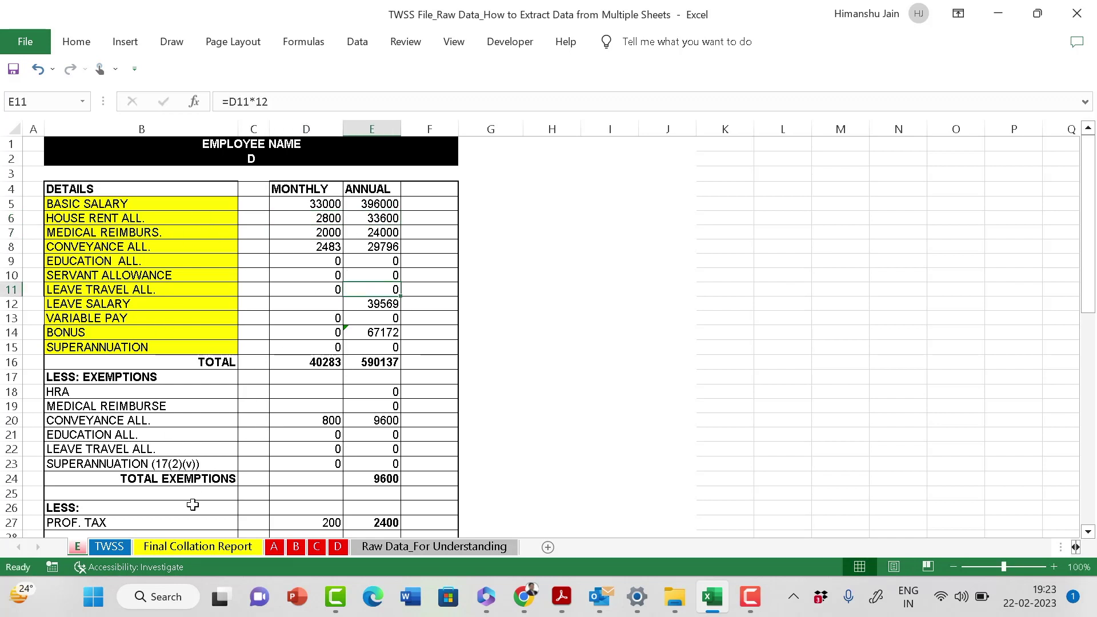
Add employee E in B10, below employee D, in the Final Collation Report.
{"action": "left_click", "coordinate": [152, 547]}
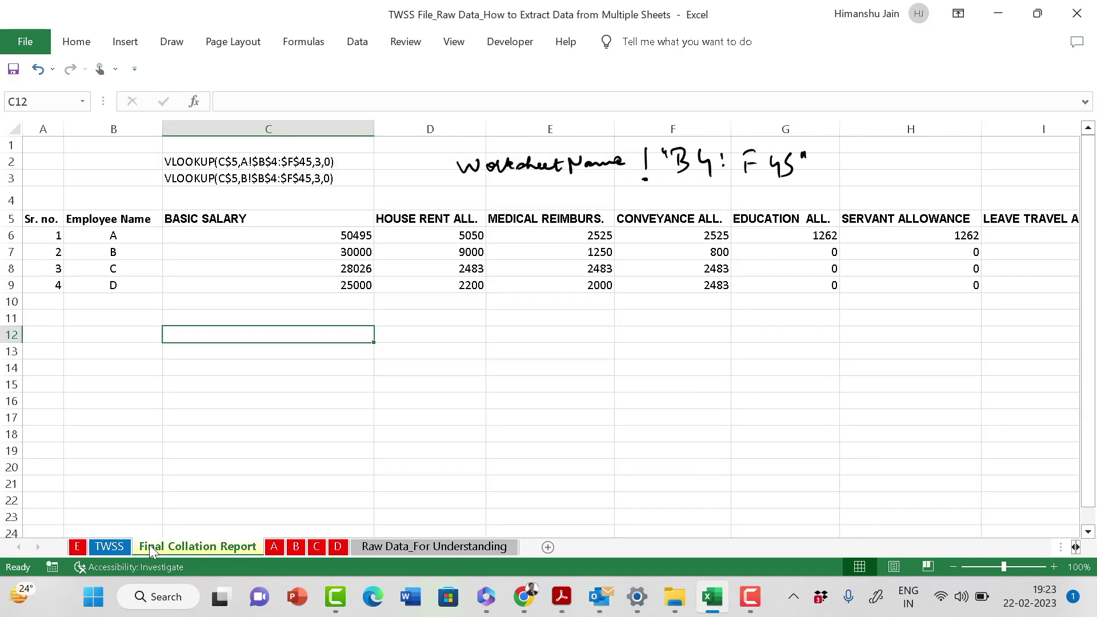
{"action": "left_click", "coordinate": [116, 301]}
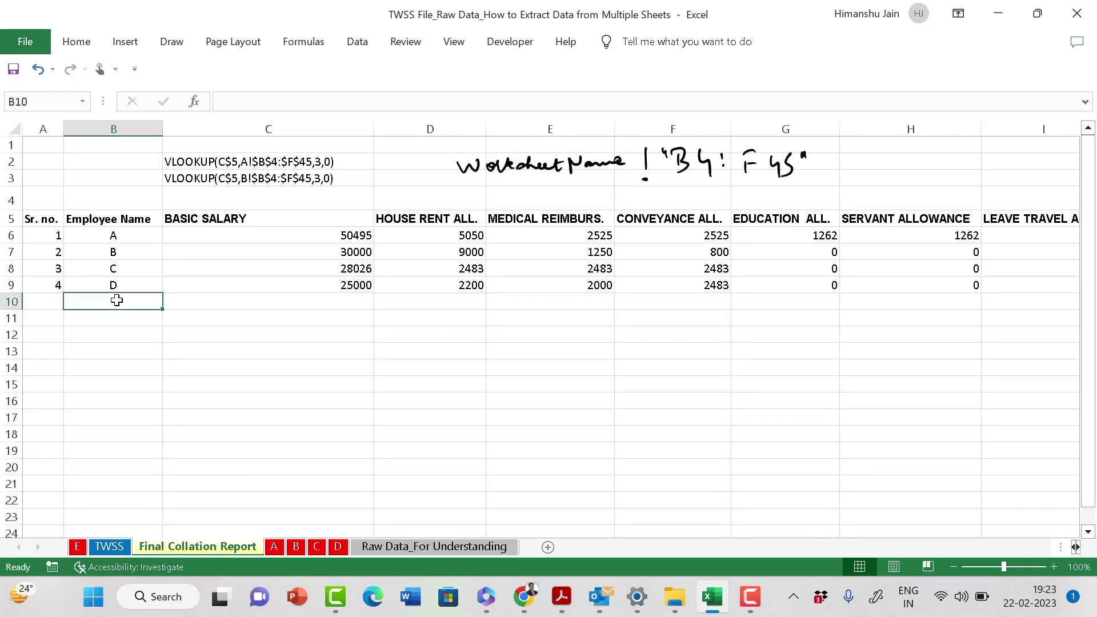
{"action": "type", "text": "E"}
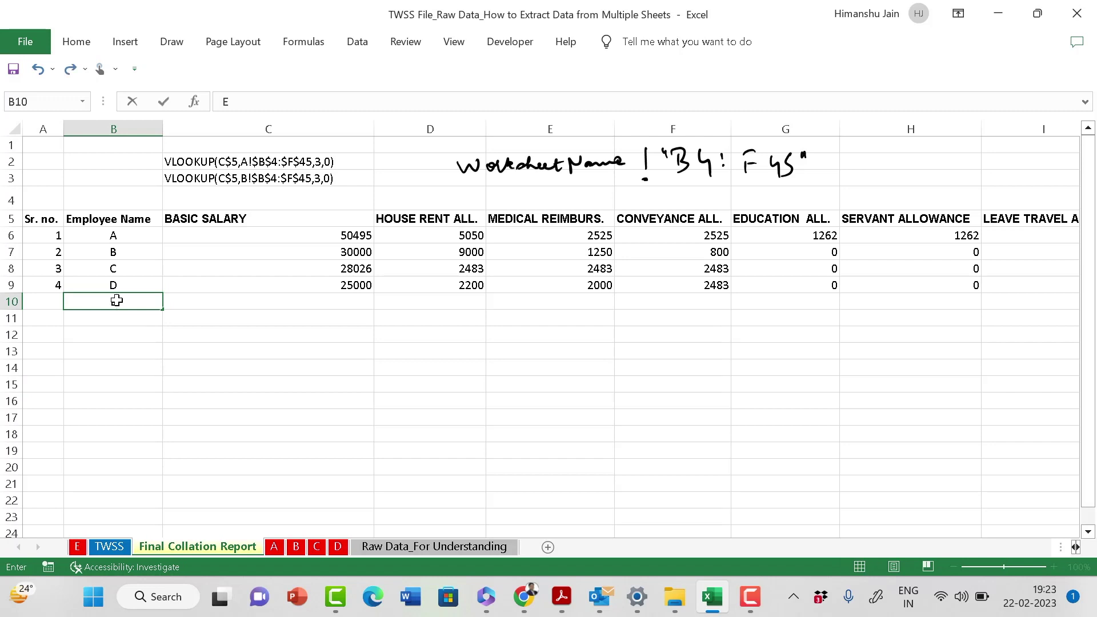
{"action": "key", "text": "Return"}
Check the lookup formulas and the basic salary and house rent figures for employee E in C10:D10 of the report.
{"action": "left_click", "coordinate": [117, 301]}
{"action": "key", "text": "Right"}
{"action": "key", "text": "shift+Right"}
{"action": "key", "text": "shift+Right"}
{"action": "key", "text": "shift+Right"}
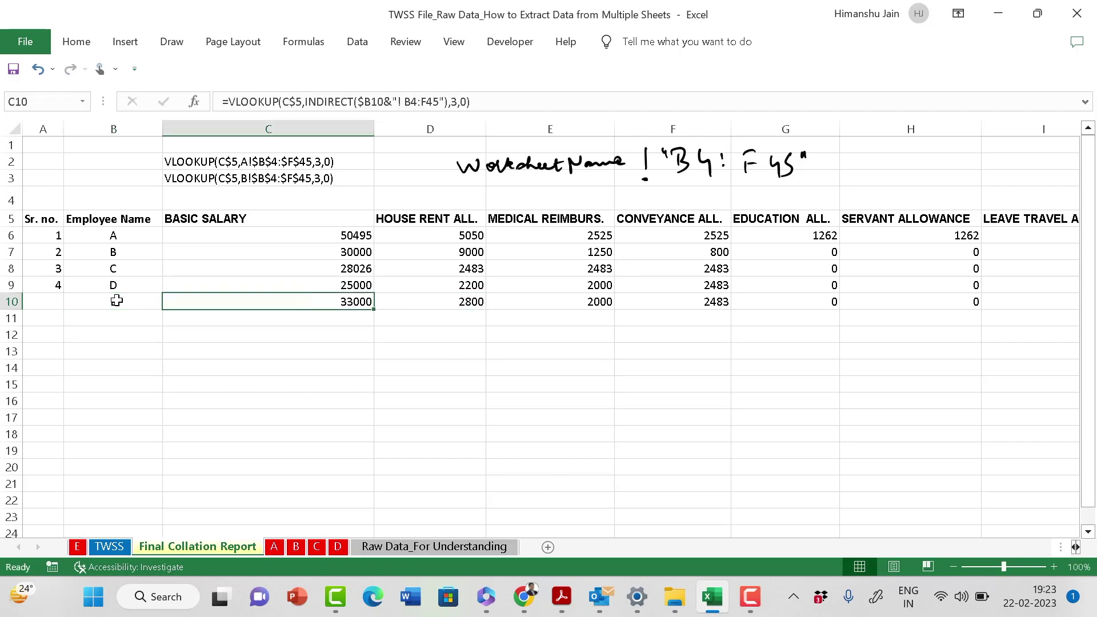
{"action": "key", "text": "shift+Left"}
{"action": "key", "text": "shift+Left"}
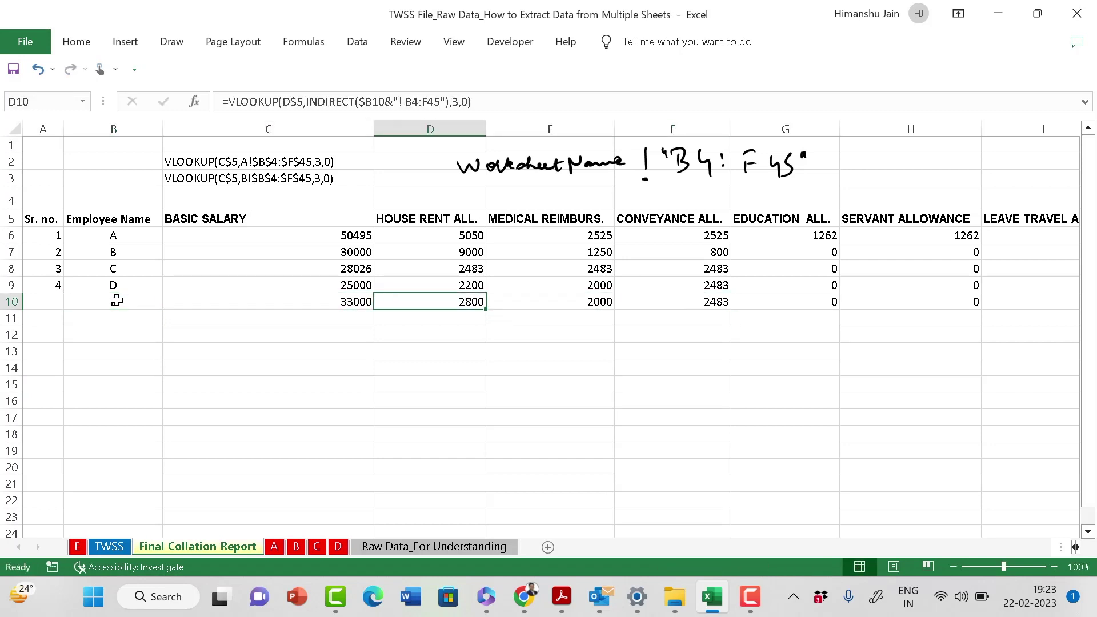
{"action": "left_click", "coordinate": [411, 351]}
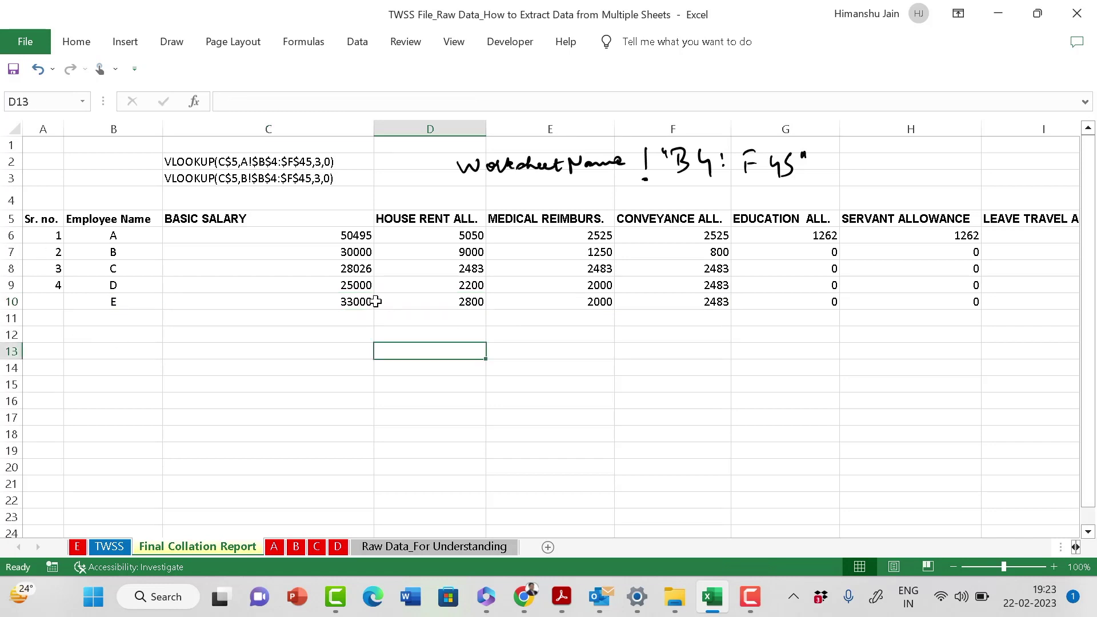
{"action": "left_click_drag", "start_coordinate": [353, 291], "coordinate": [451, 301]}
{"action": "left_click", "coordinate": [428, 331]}
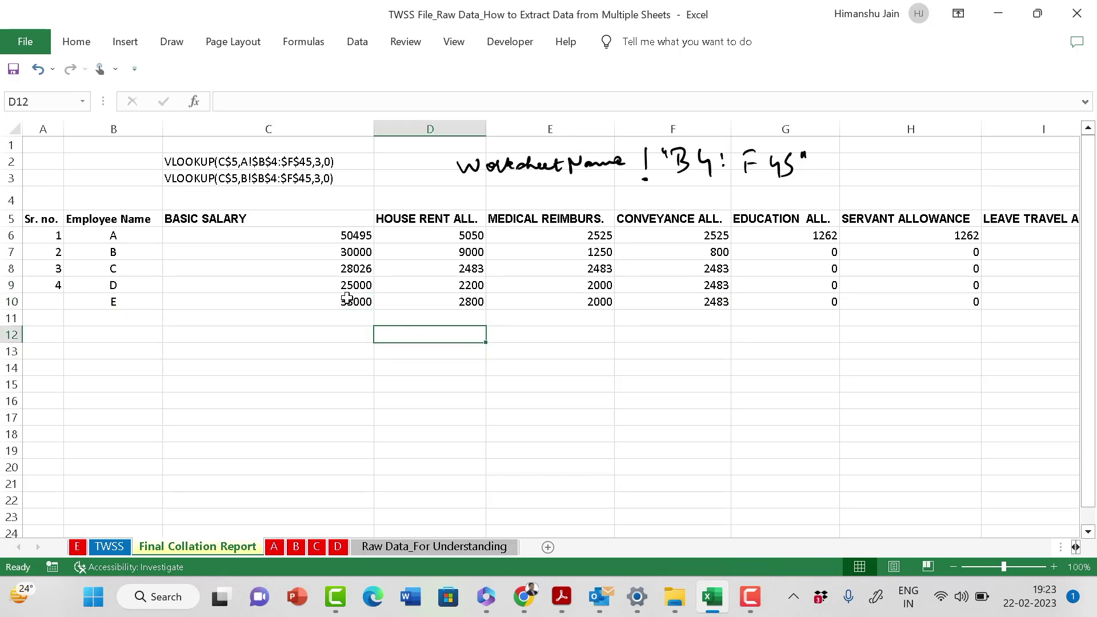
{"action": "left_click_drag", "start_coordinate": [346, 298], "coordinate": [457, 313]}
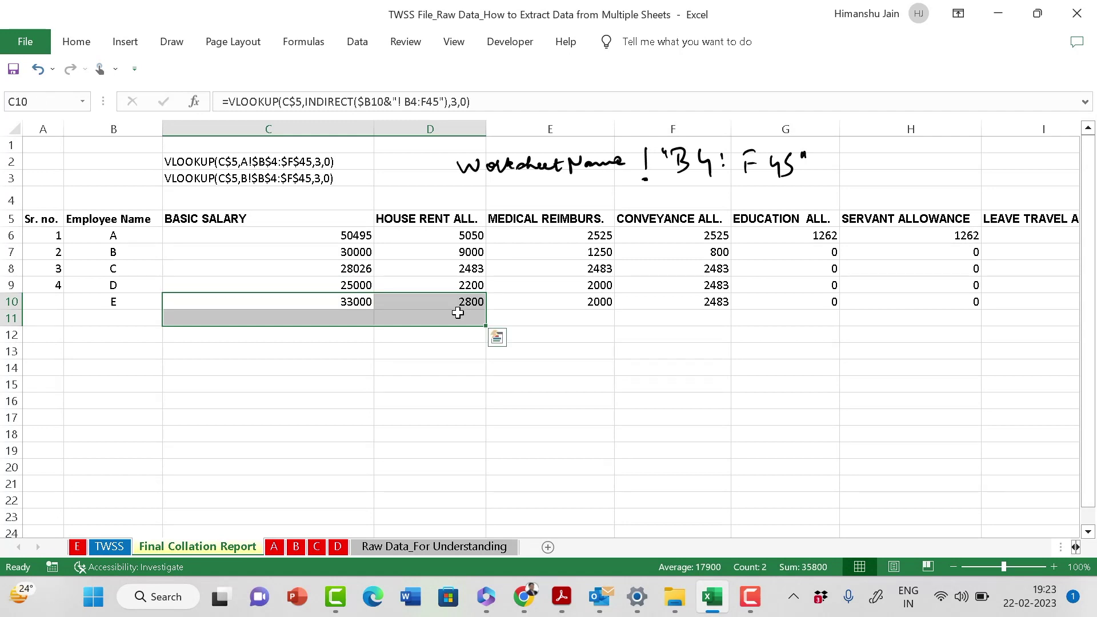